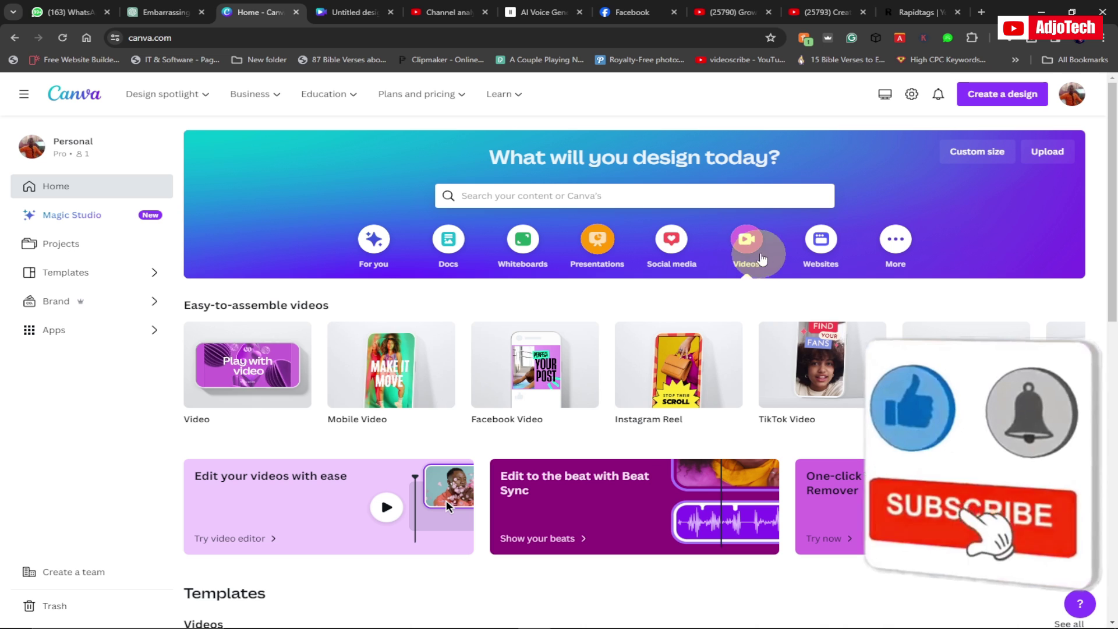
# Step: Create a blank 1920 × 1080 px video design from the video formats
pyautogui.click(744, 245)
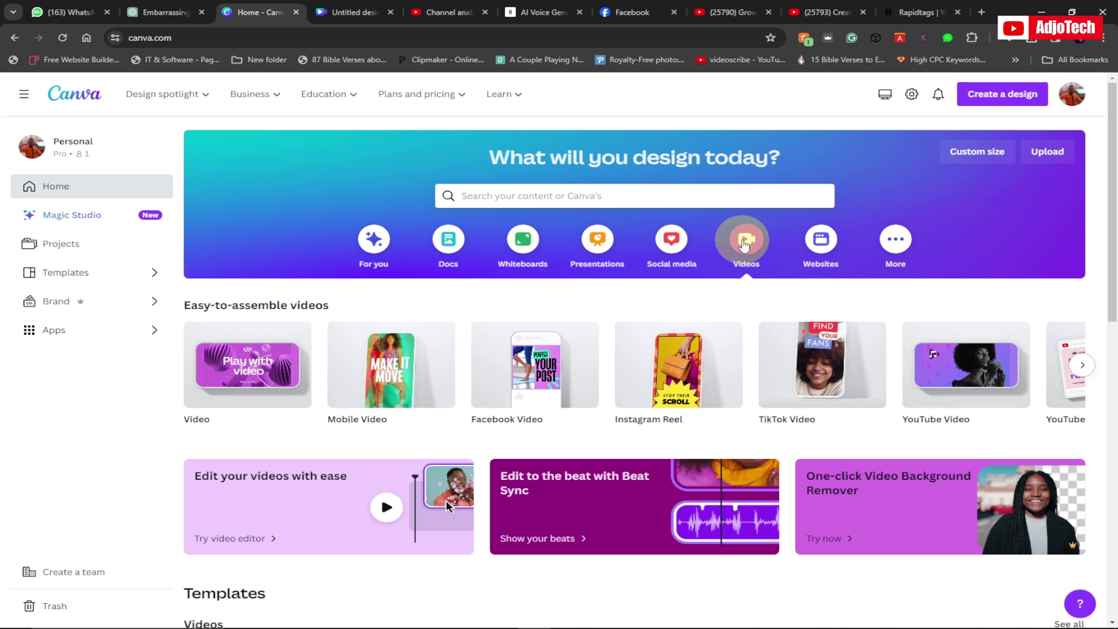
pyautogui.click(247, 381)
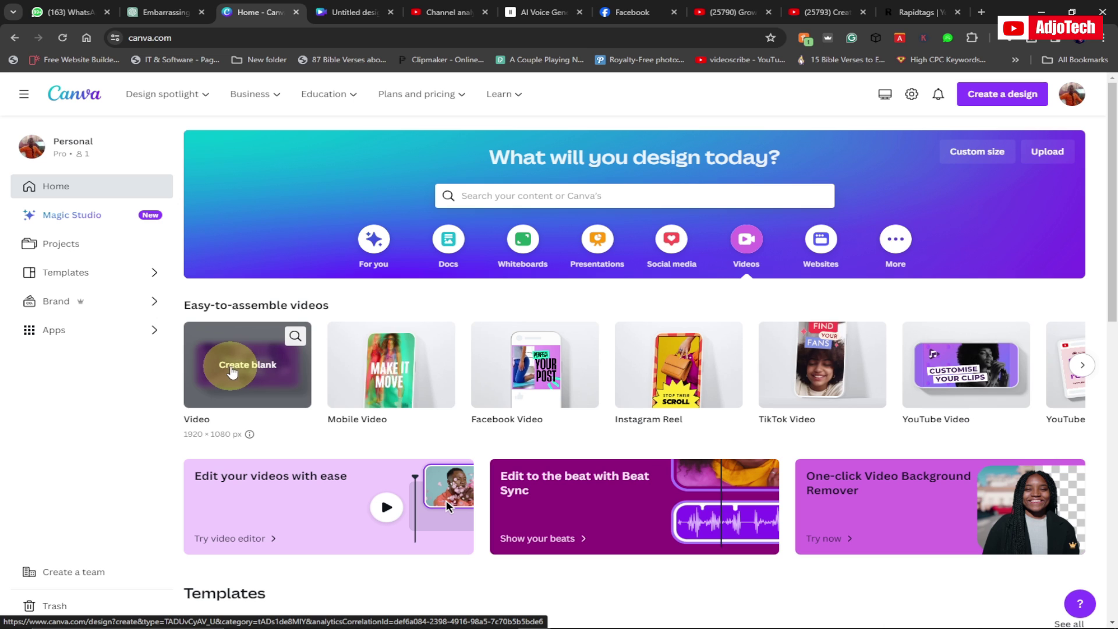
pyautogui.click(243, 373)
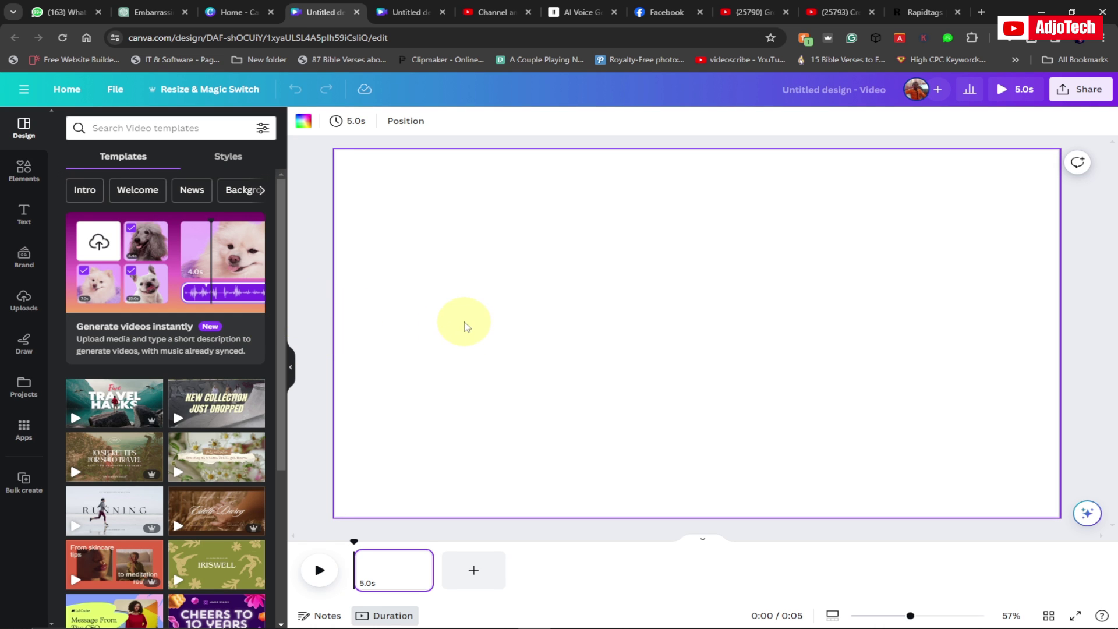
# Step: Search the elements for "beautiful street" and limit the results to graphics
pyautogui.click(23, 175)
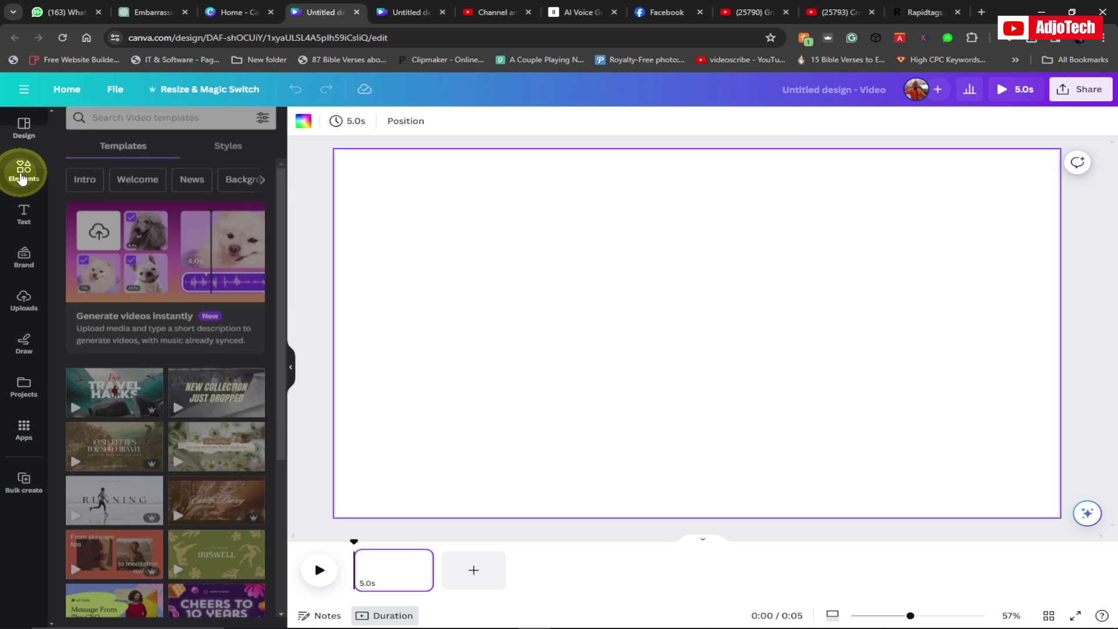
pyautogui.click(124, 131)
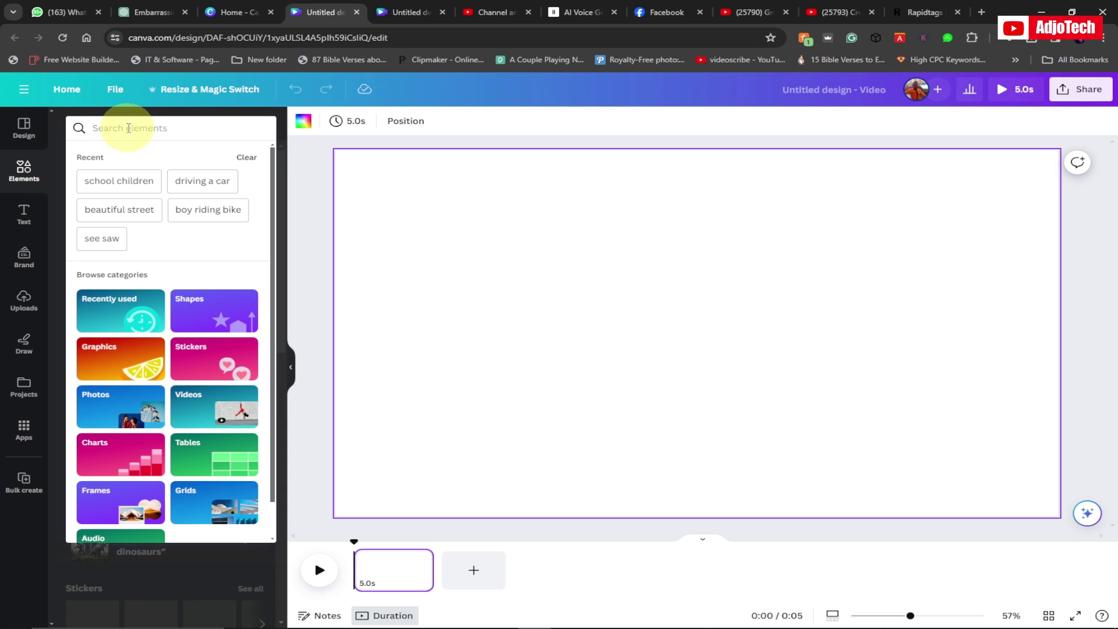
pyautogui.click(119, 210)
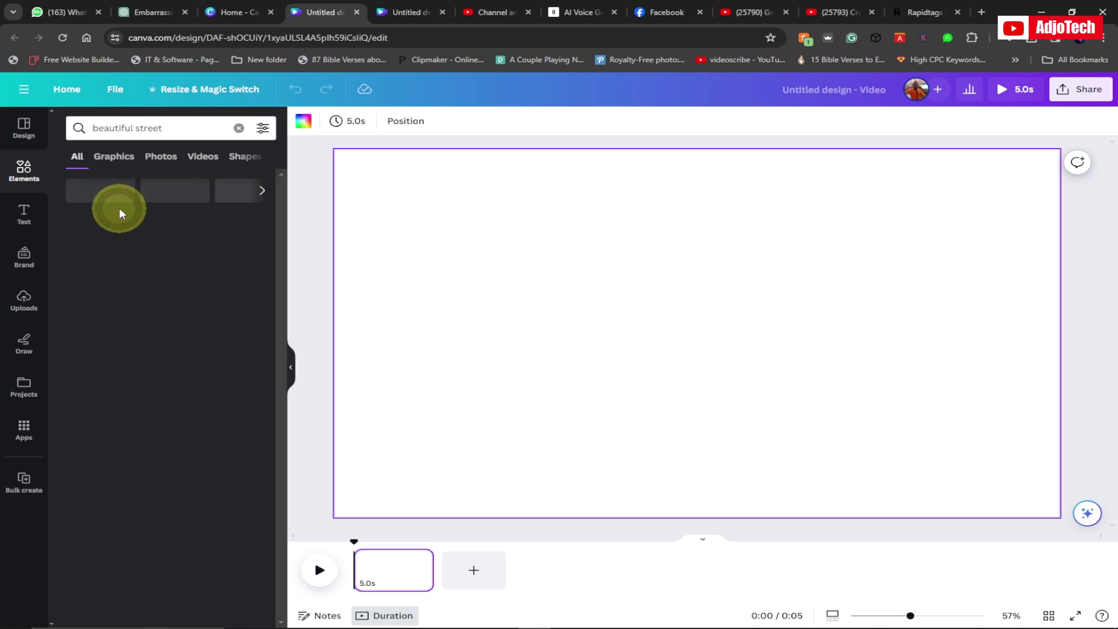
pyautogui.click(112, 160)
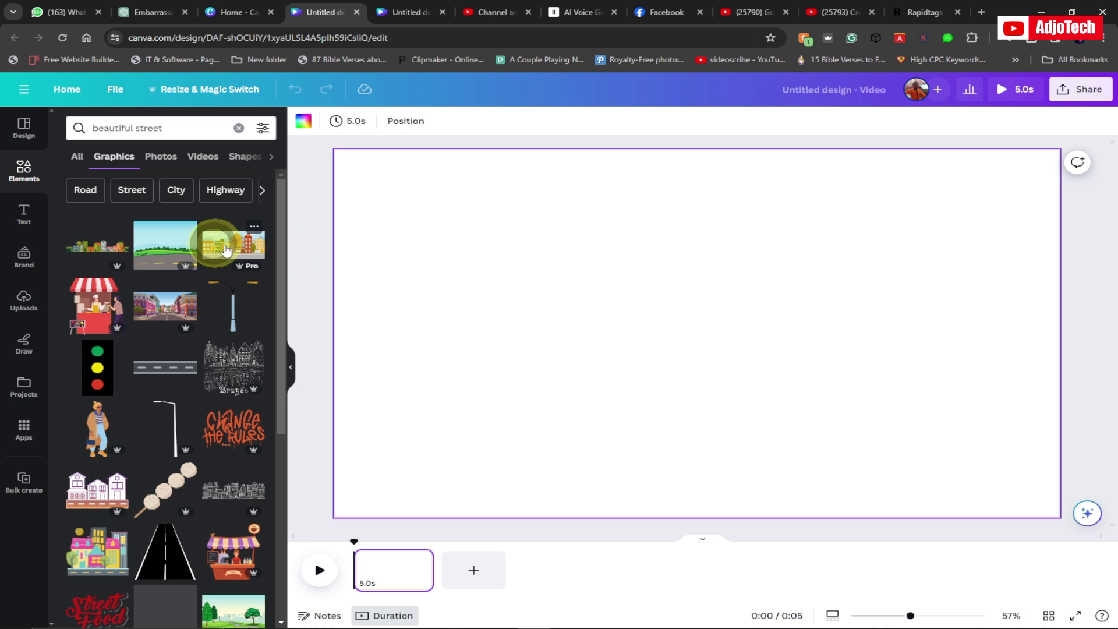
# Step: Add the street graphic with autumn trees and a red house, enlarge it to cover the whole page, and extend the page to 5.1 seconds
pyautogui.click(219, 243)
pyautogui.moveTo(553, 272); pyautogui.dragTo(315, 166)
pyautogui.moveTo(840, 396); pyautogui.dragTo(1093, 534)
pyautogui.moveTo(315, 165); pyautogui.dragTo(262, 130)
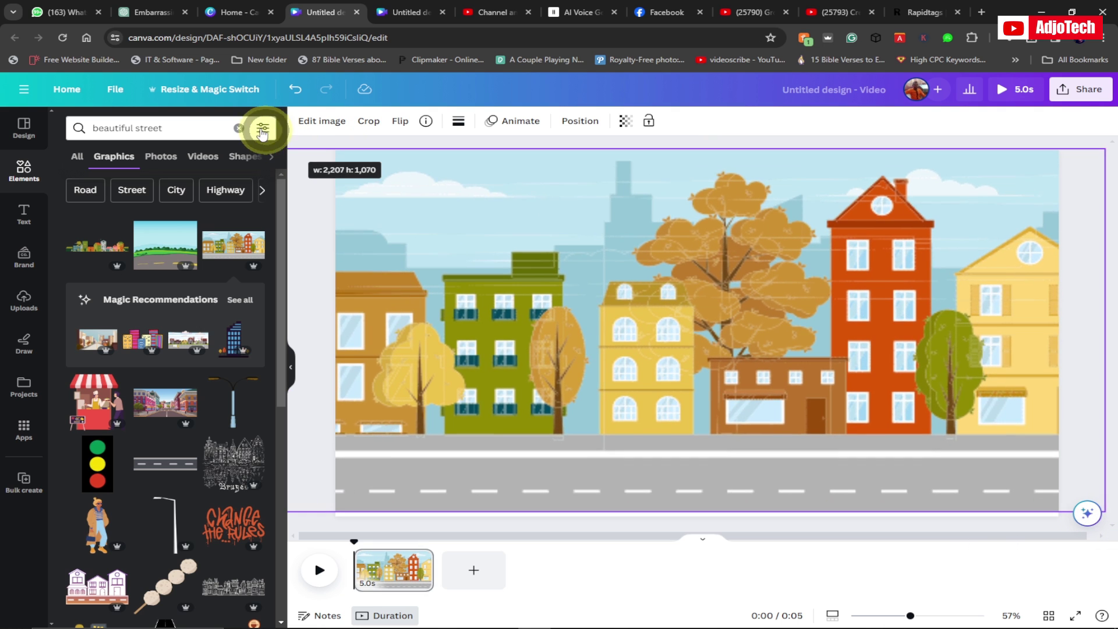
pyautogui.click(618, 324)
pyautogui.moveTo(619, 324); pyautogui.dragTo(622, 332)
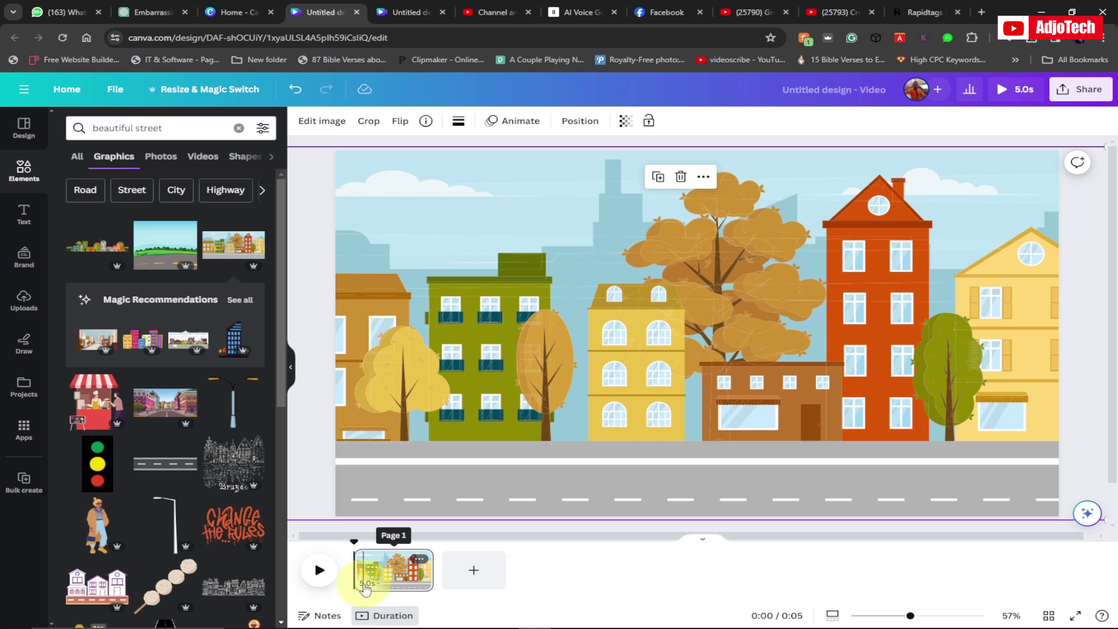
pyautogui.moveTo(431, 574)
pyautogui.mouseDown()
pyautogui.moveTo(466, 573)
pyautogui.moveTo(434, 572)
pyautogui.mouseUp()
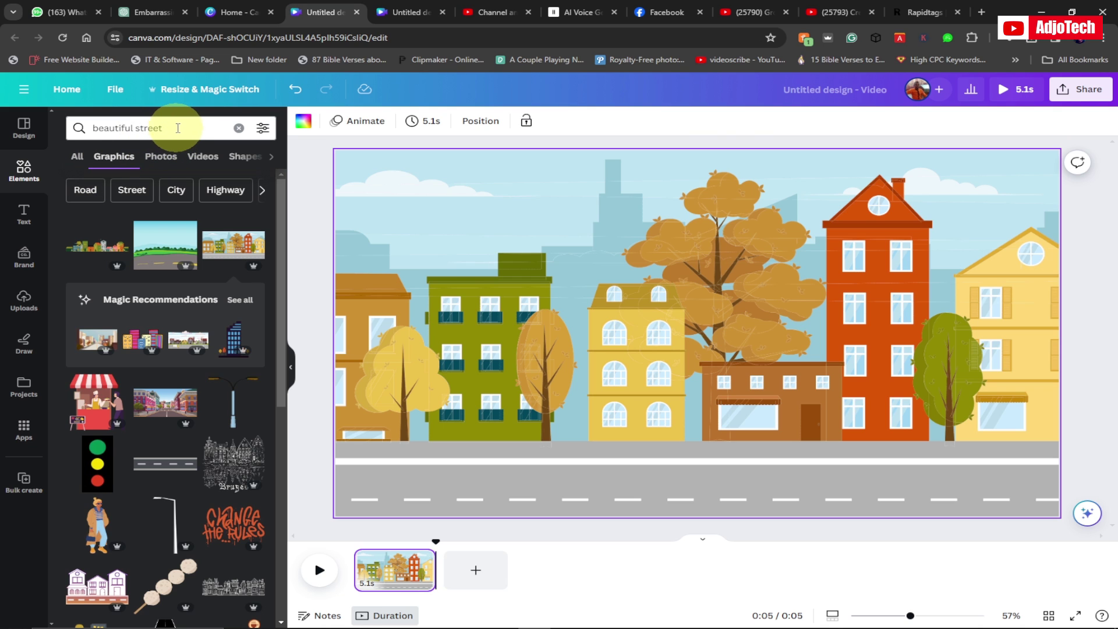
# Step: Search the graphics for "boy riding bike" and filter the results to animated ones
pyautogui.click(81, 126)
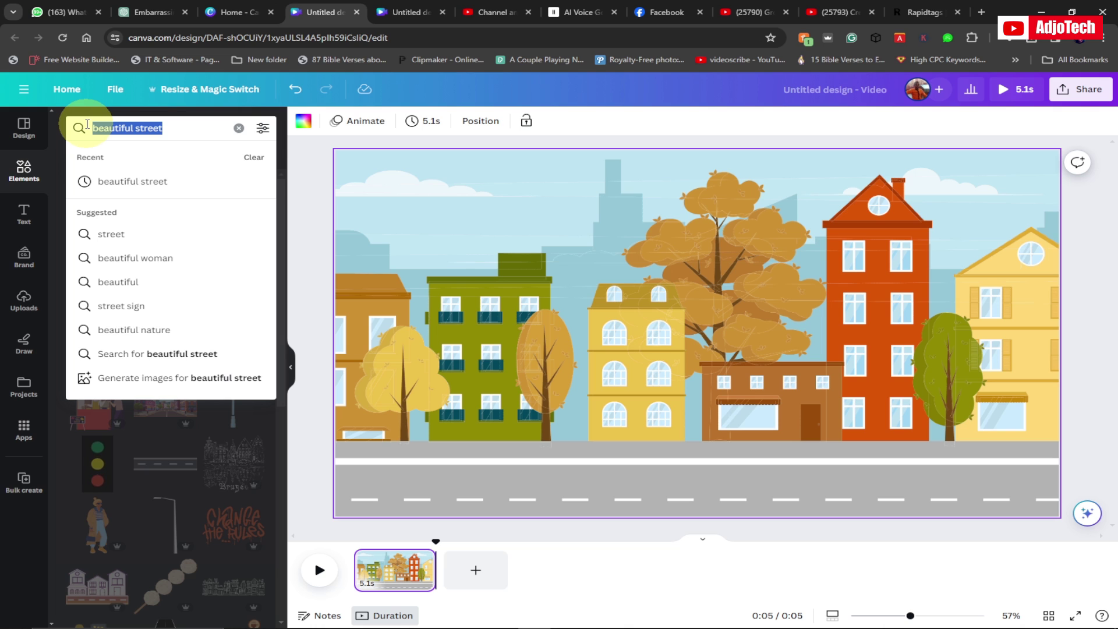
pyautogui.write('bo')
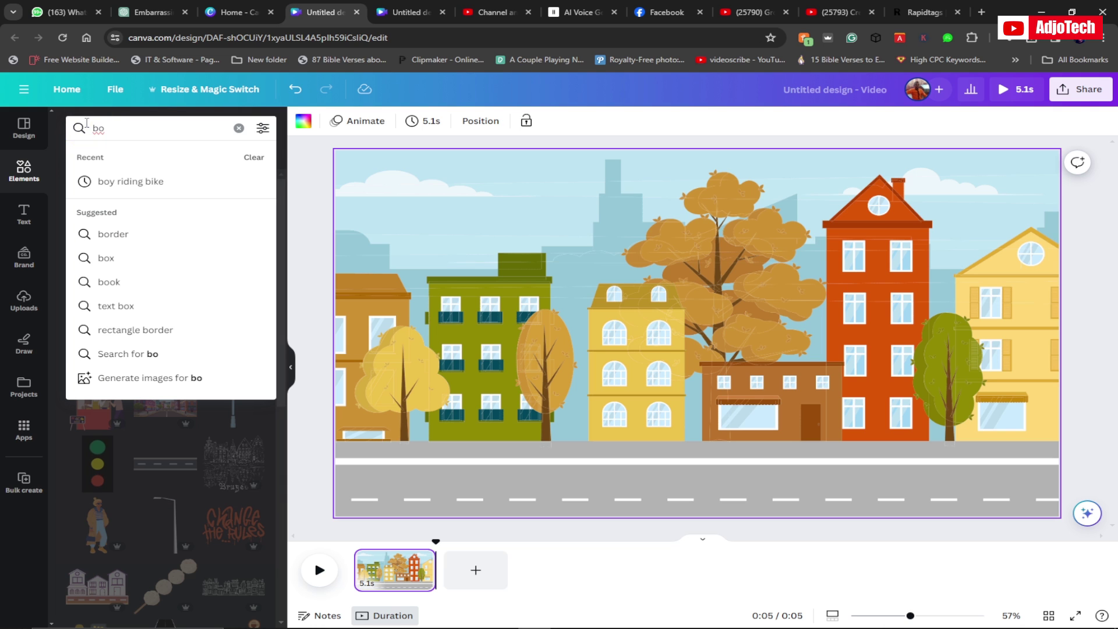
pyautogui.click(132, 181)
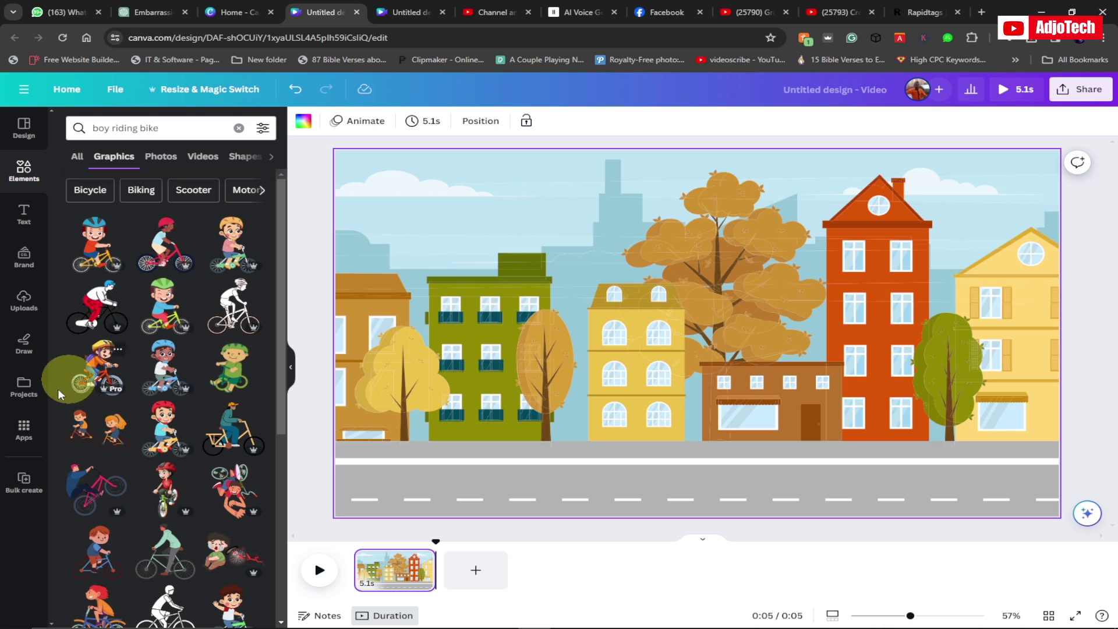
pyautogui.click(263, 129)
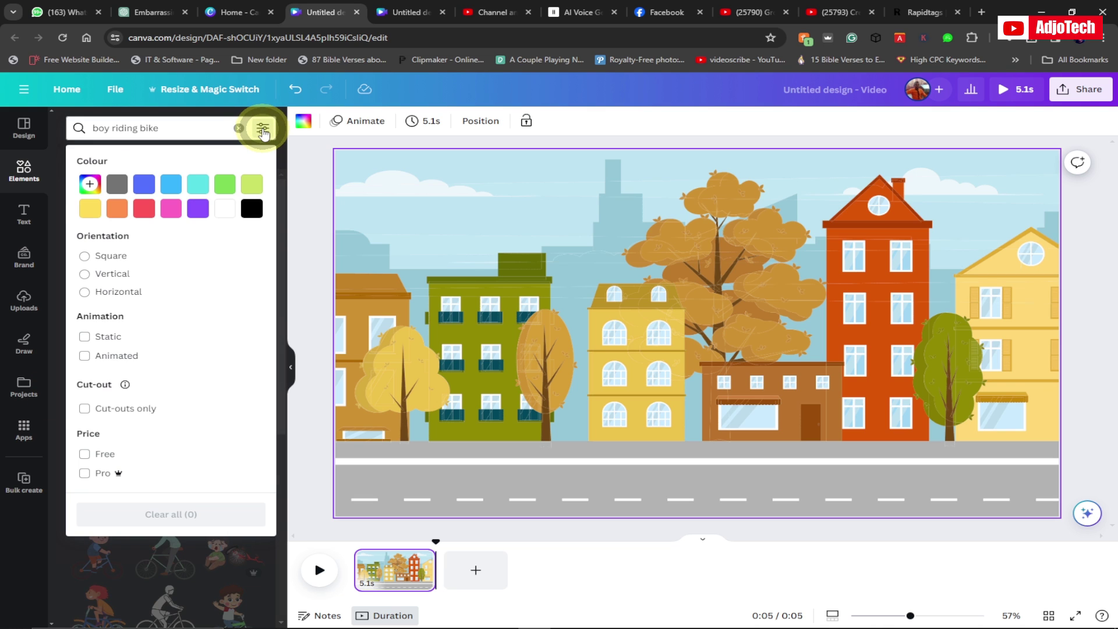
pyautogui.click(85, 357)
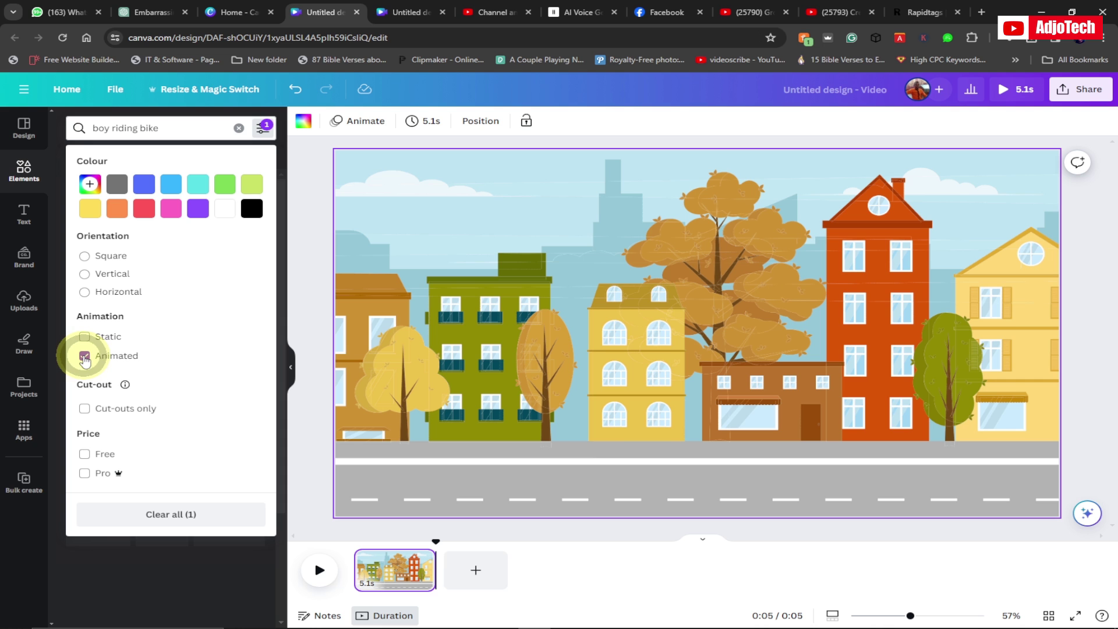
pyautogui.click(281, 299)
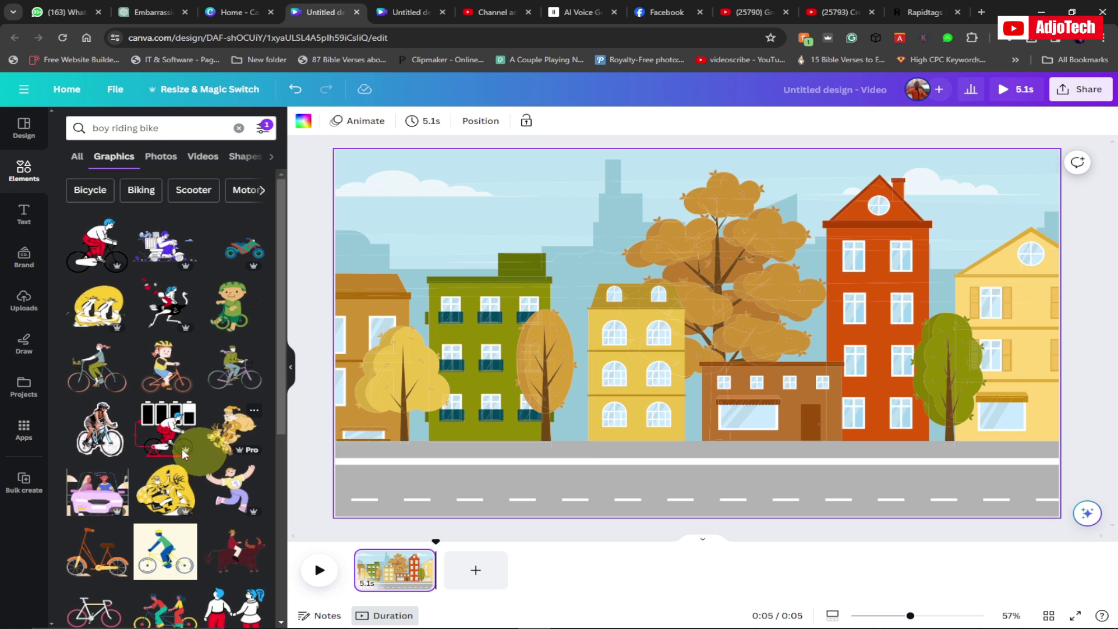
# Step: Add the cyclist with blue hair and red trousers, shrink it, and place it on the road at the left end of the street
pyautogui.click(93, 251)
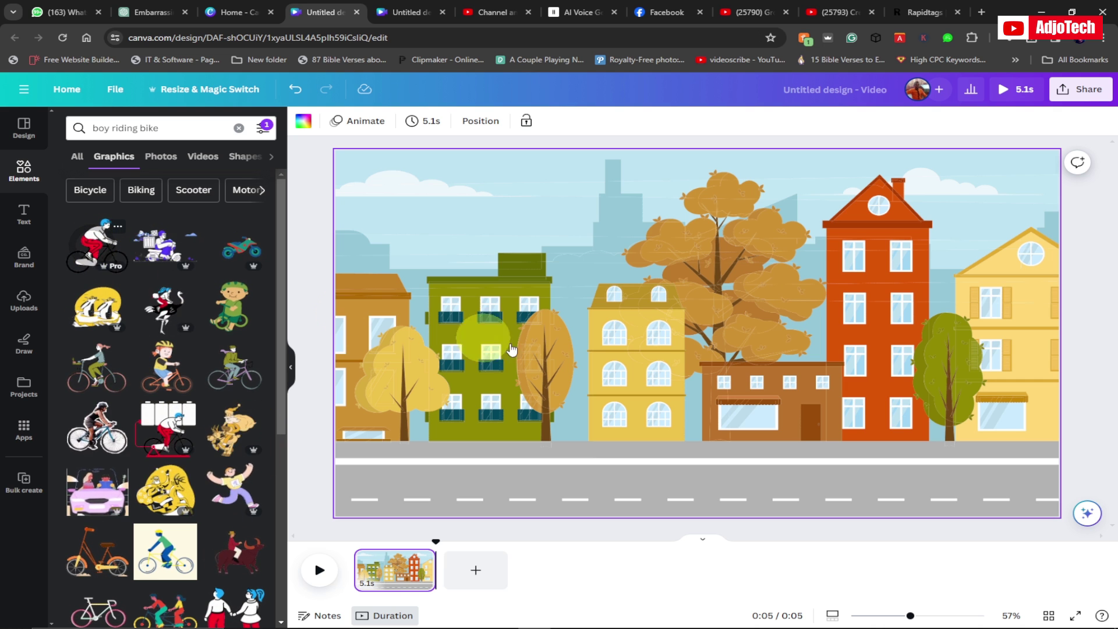
pyautogui.click(862, 187)
pyautogui.moveTo(860, 188); pyautogui.dragTo(736, 298)
pyautogui.moveTo(620, 374); pyautogui.dragTo(650, 363)
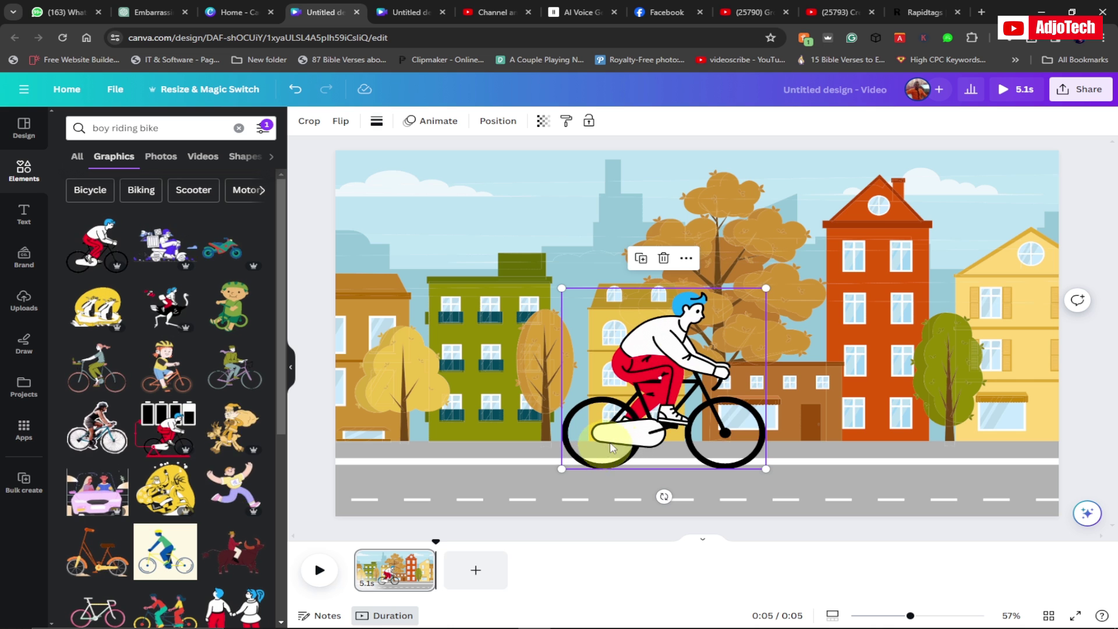
pyautogui.moveTo(766, 288); pyautogui.dragTo(649, 376)
pyautogui.moveTo(611, 421); pyautogui.dragTo(382, 452)
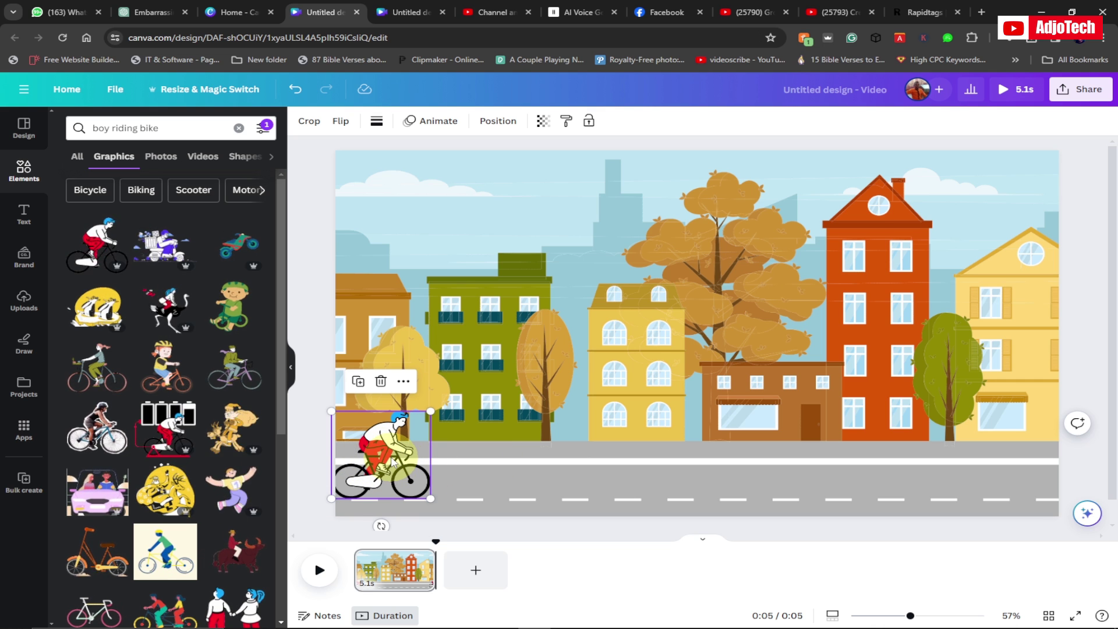
# Step: Create a custom animation that moves the cyclist along the road to the right end of the street
pyautogui.click(441, 123)
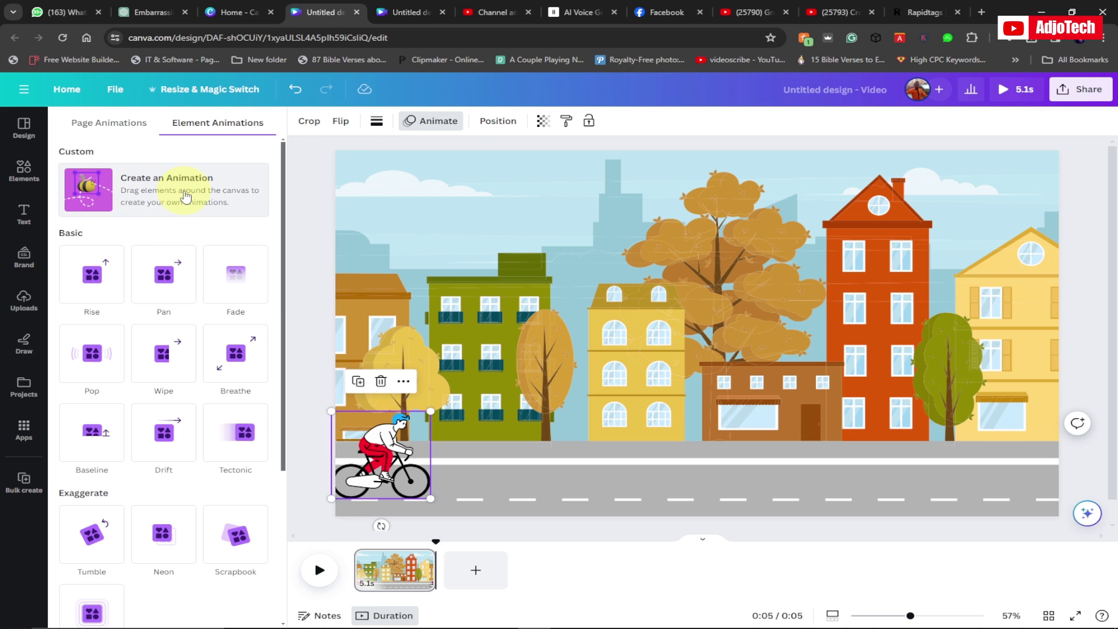
pyautogui.click(146, 188)
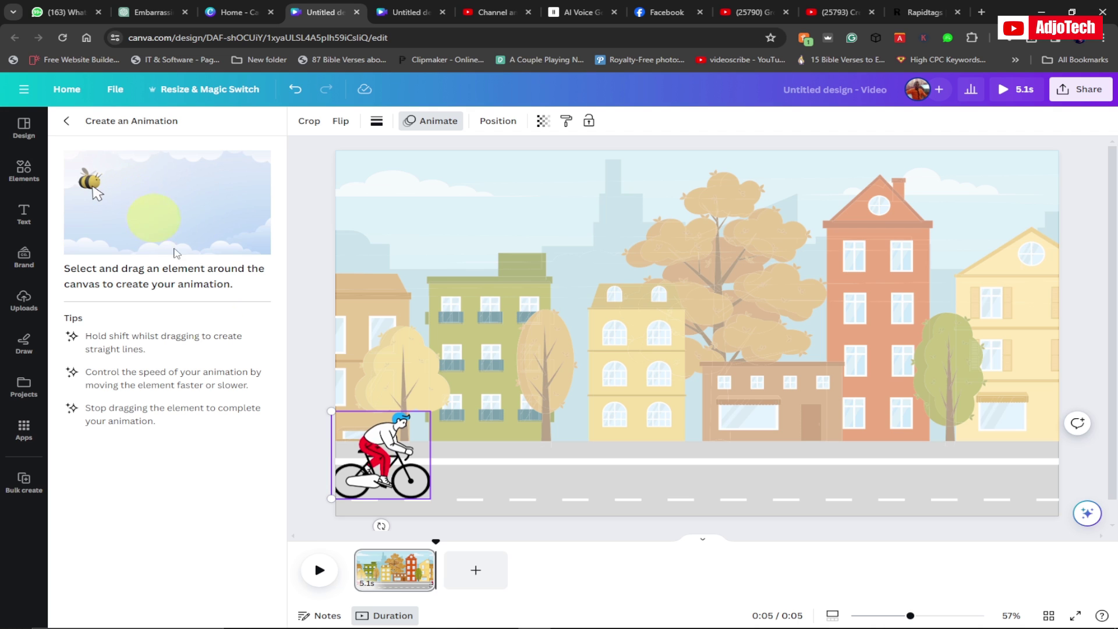
pyautogui.moveTo(373, 474)
pyautogui.mouseDown()
pyautogui.moveTo(543, 485)
pyautogui.moveTo(814, 472)
pyautogui.moveTo(1018, 481)
pyautogui.mouseUp()
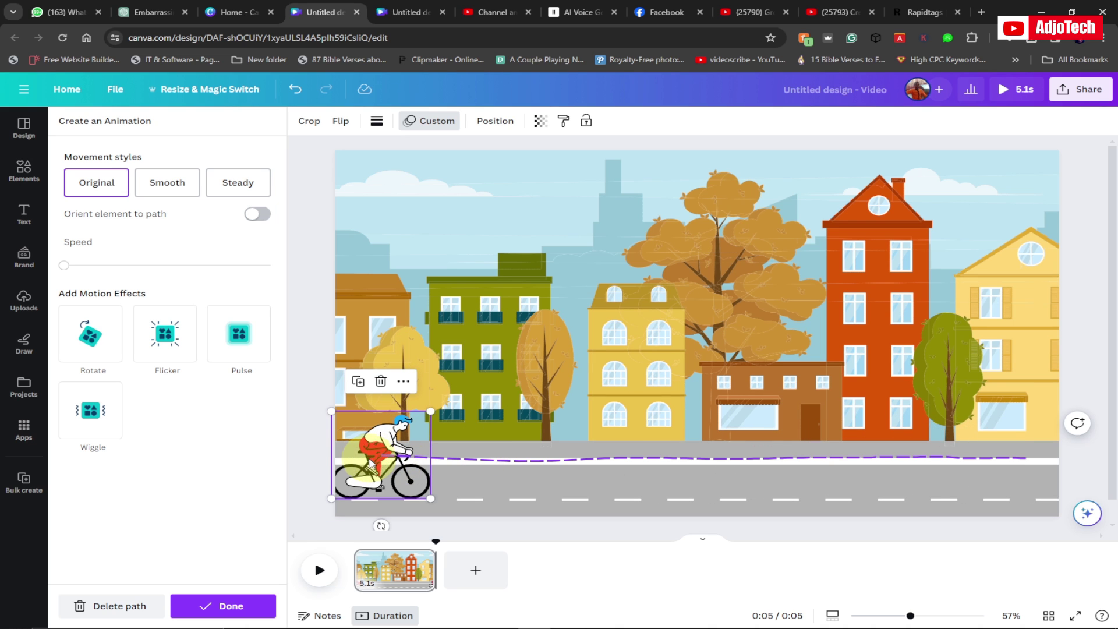
# Step: Play the page from its start to check the cyclist's movement, and return the playhead to the beginning
pyautogui.moveTo(435, 542); pyautogui.dragTo(405, 543)
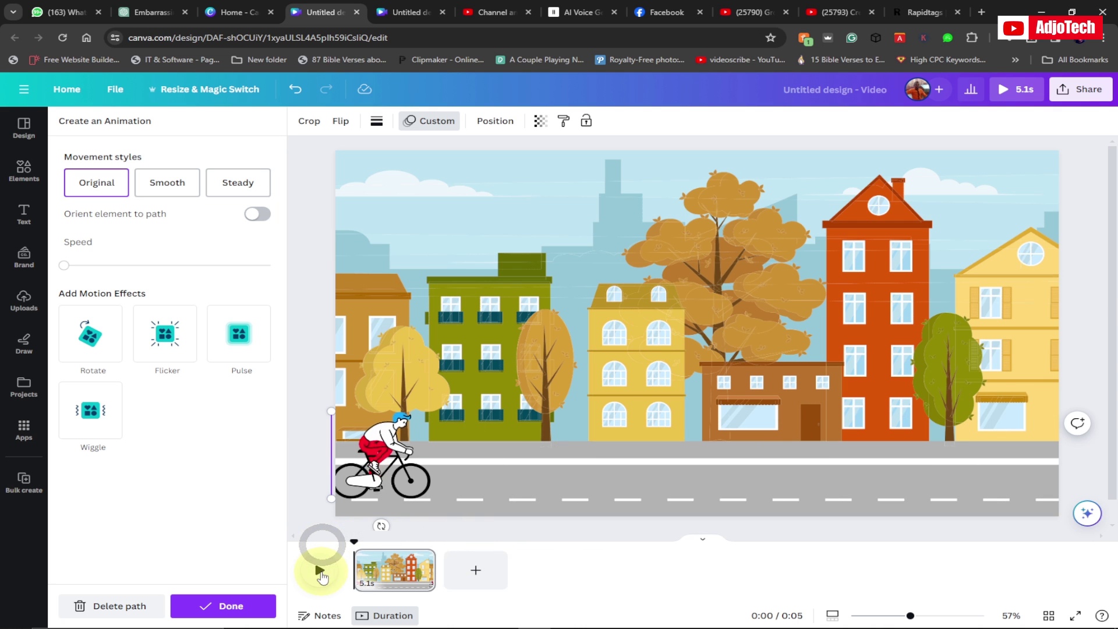
pyautogui.click(319, 570)
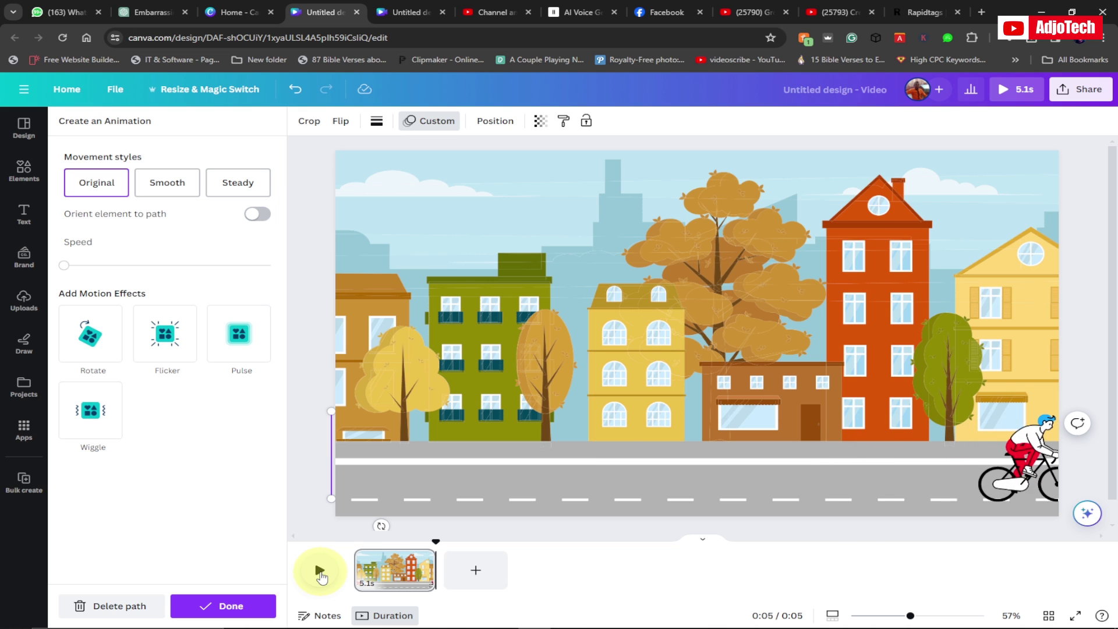
pyautogui.moveTo(436, 543); pyautogui.dragTo(346, 546)
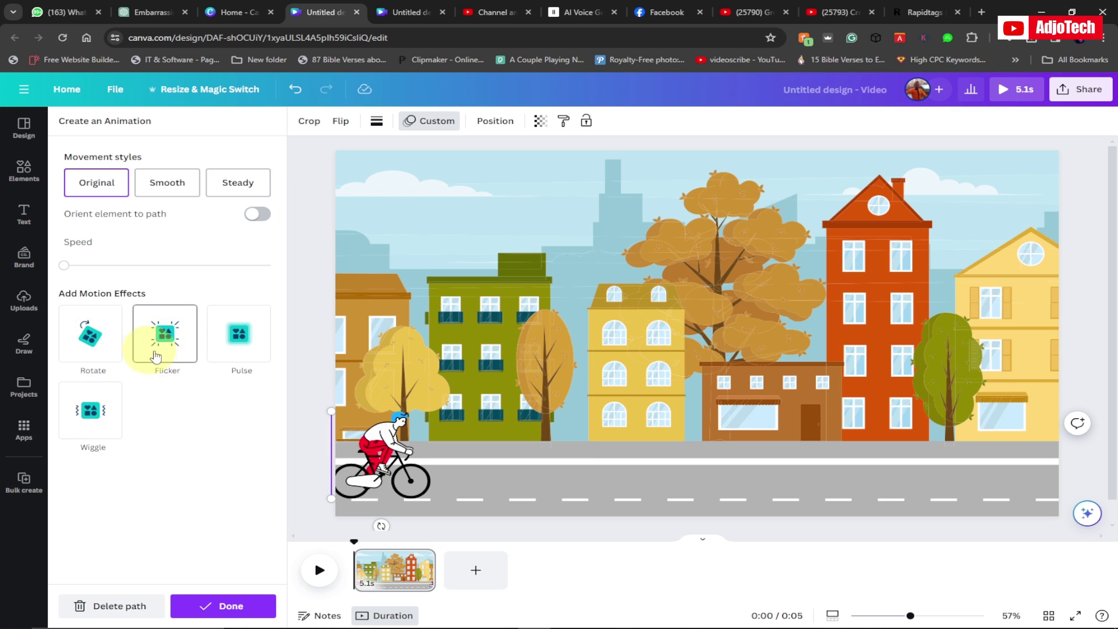
# Step: Set the cyclist animation's speed to about the middle of its range and preview the page from the start
pyautogui.moveTo(65, 268); pyautogui.dragTo(164, 266)
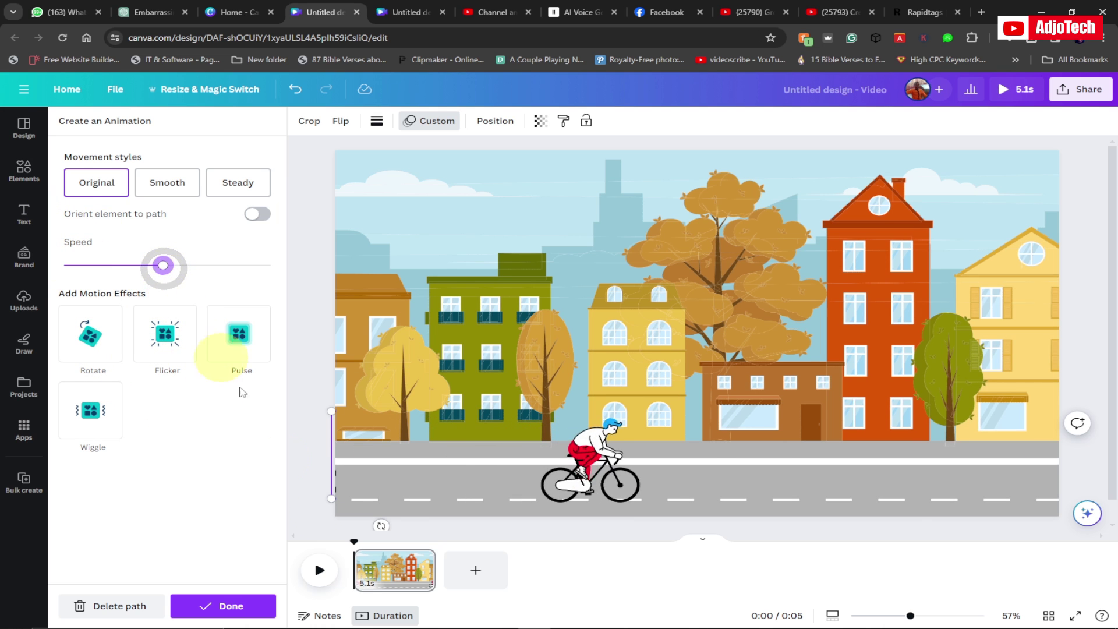
pyautogui.click(336, 585)
pyautogui.click(321, 571)
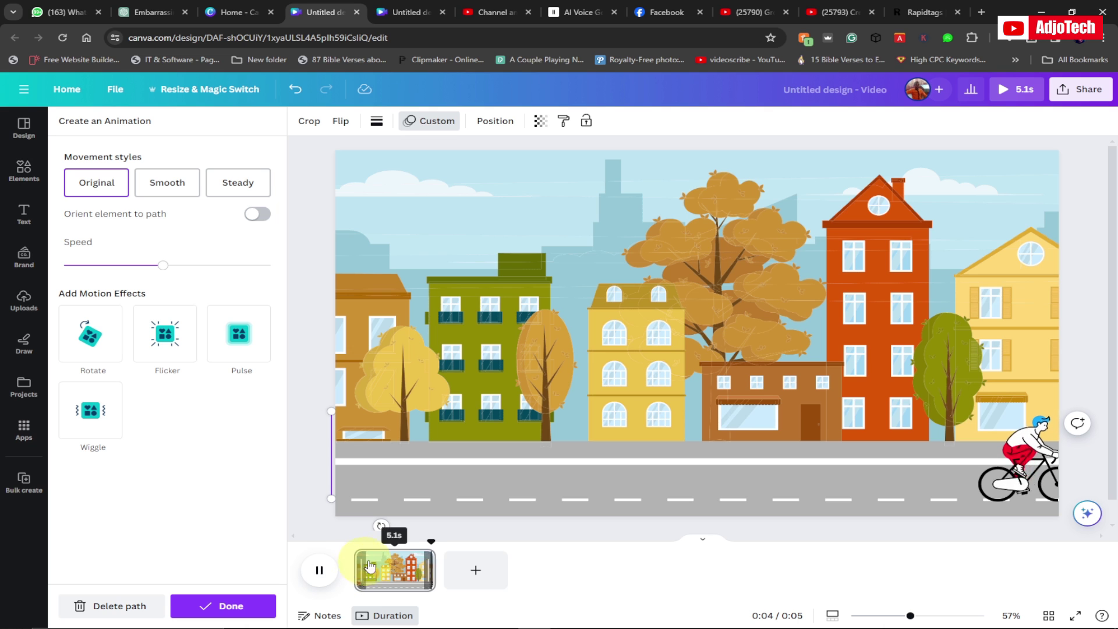
pyautogui.moveTo(436, 541); pyautogui.dragTo(329, 548)
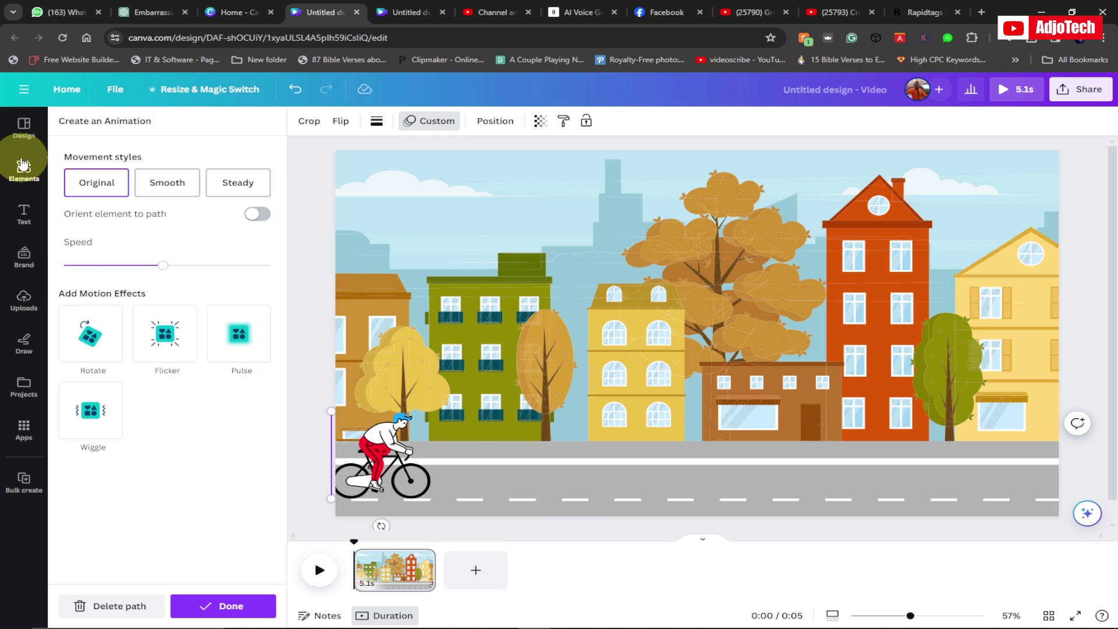
# Step: Search the elements for "boy riding bike" again and limit the results to audio
pyautogui.click(135, 128)
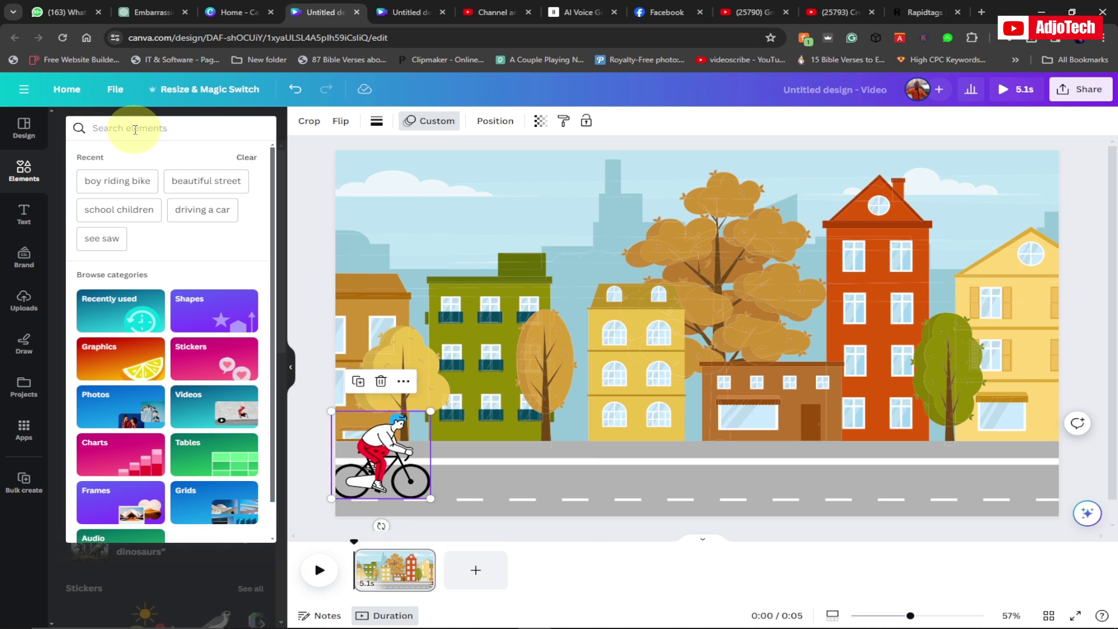
pyautogui.click(113, 181)
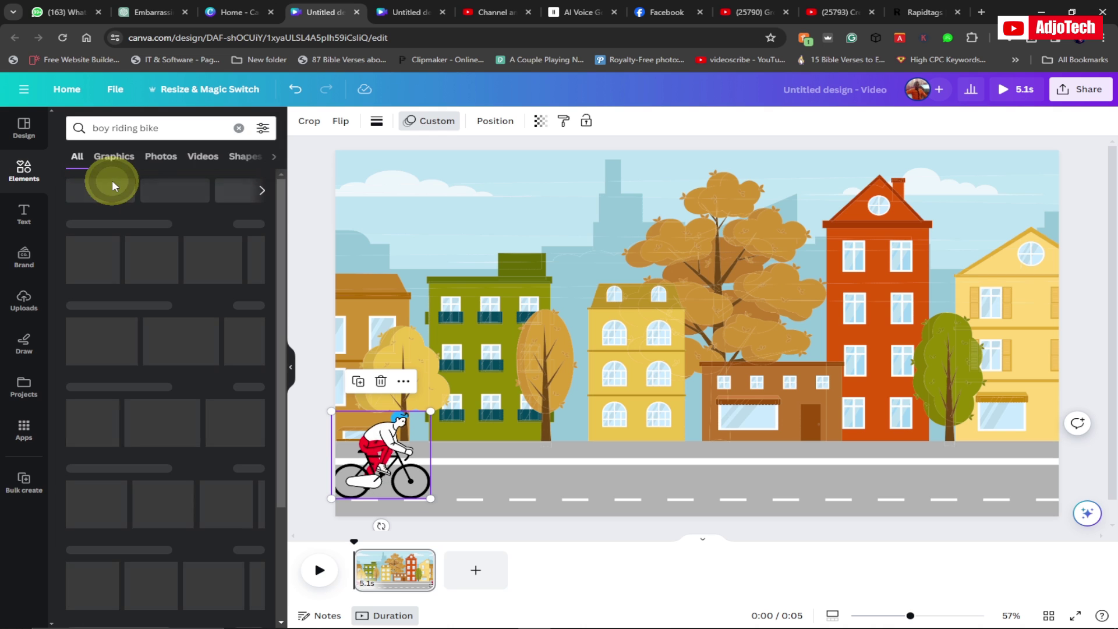
pyautogui.click(271, 157)
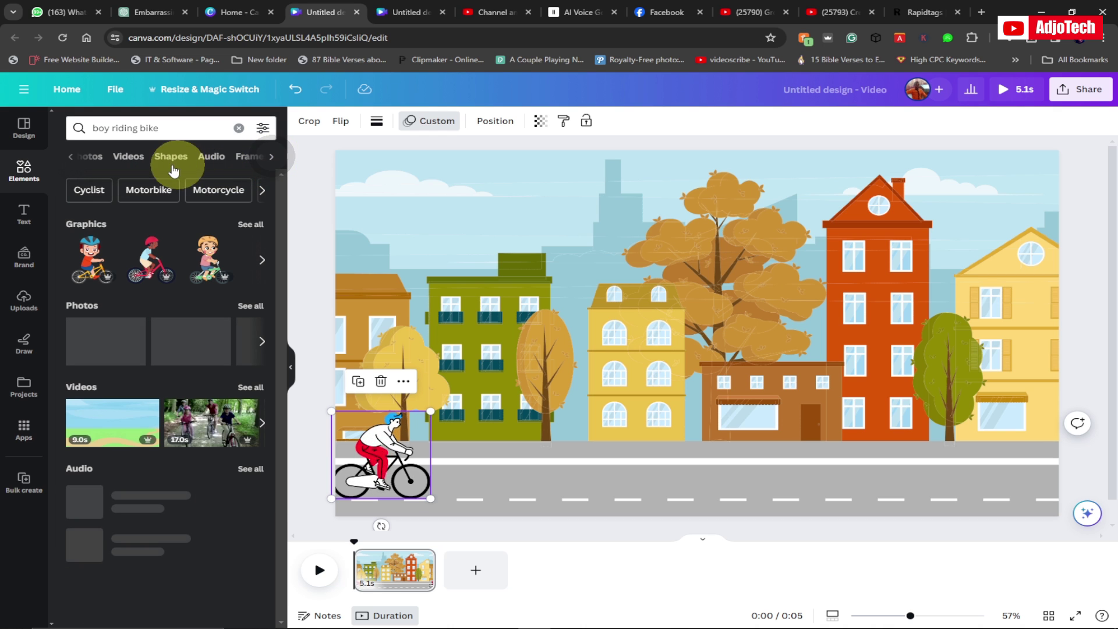
pyautogui.click(210, 157)
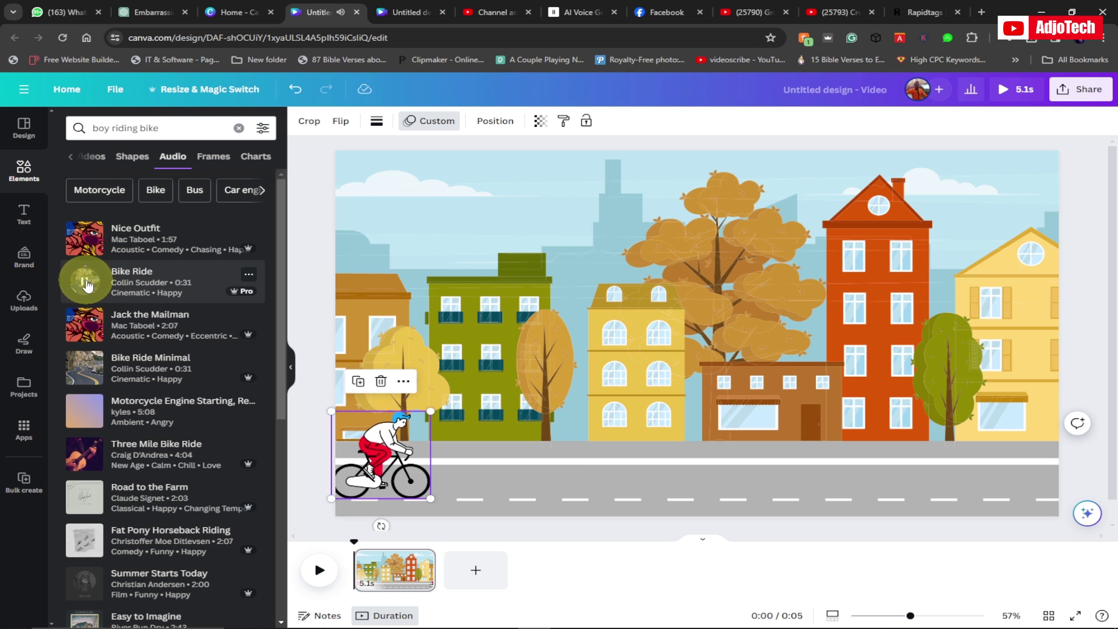
# Step: Stop the sample of the "Bike Ride" track, add the track to the video, and play the scene with sound
pyautogui.click(86, 284)
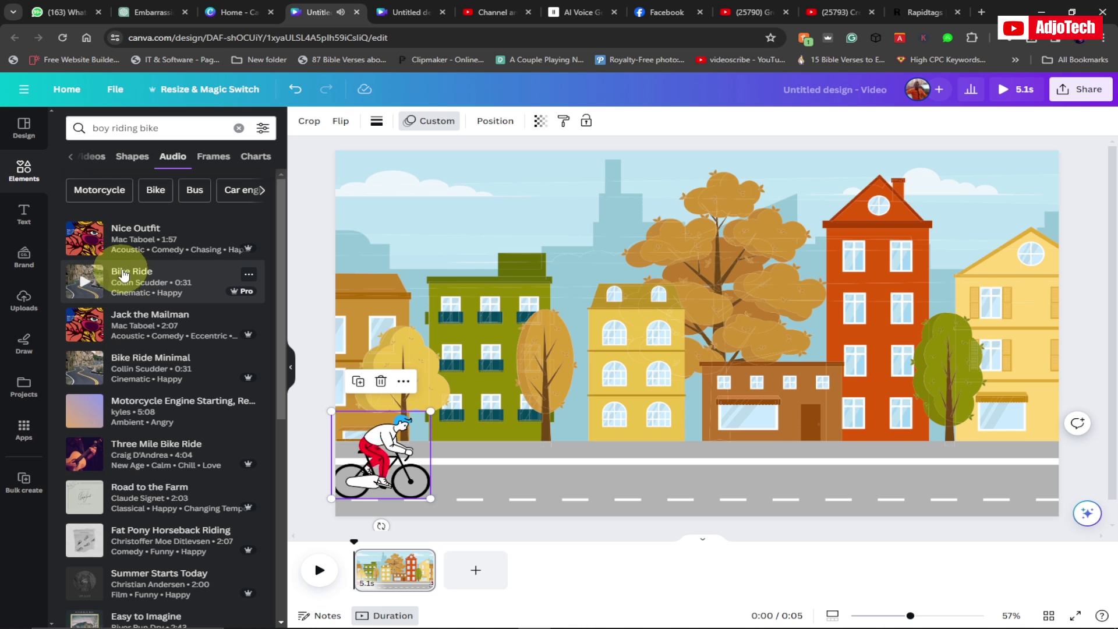
pyautogui.click(127, 276)
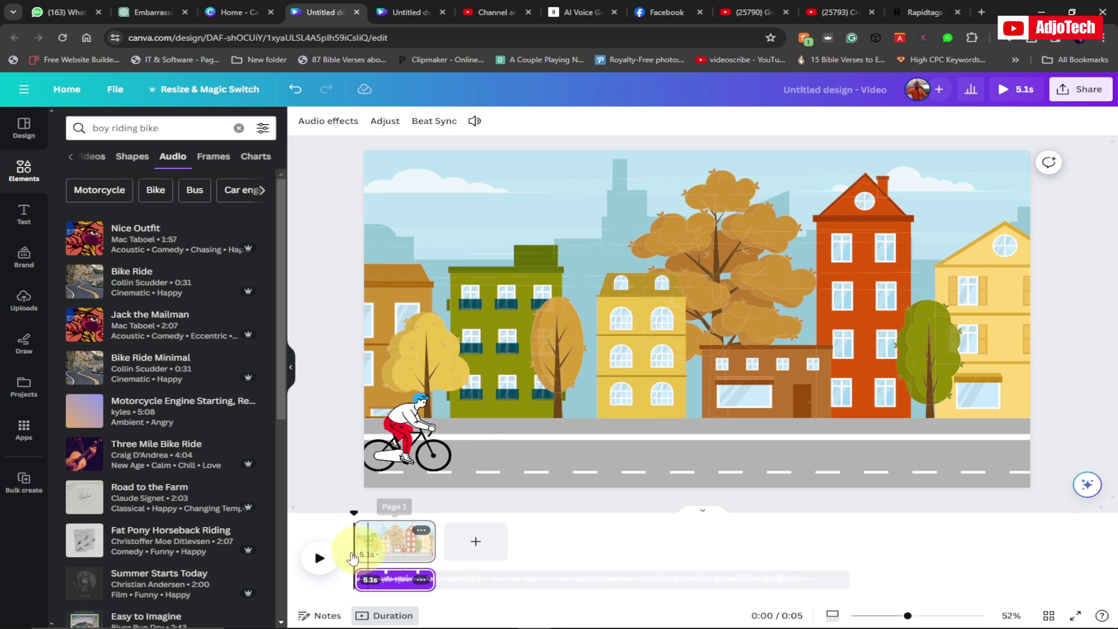
pyautogui.click(320, 560)
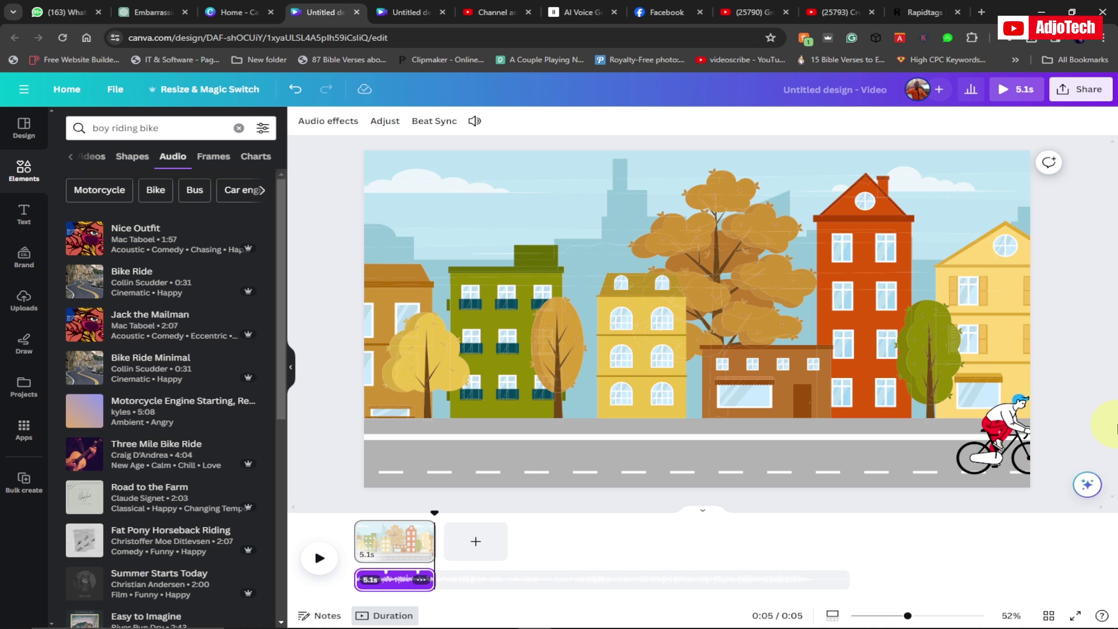
# Step: Delete the cyclist's motion path and try to record a new one starting at the street's left end
pyautogui.click(1006, 442)
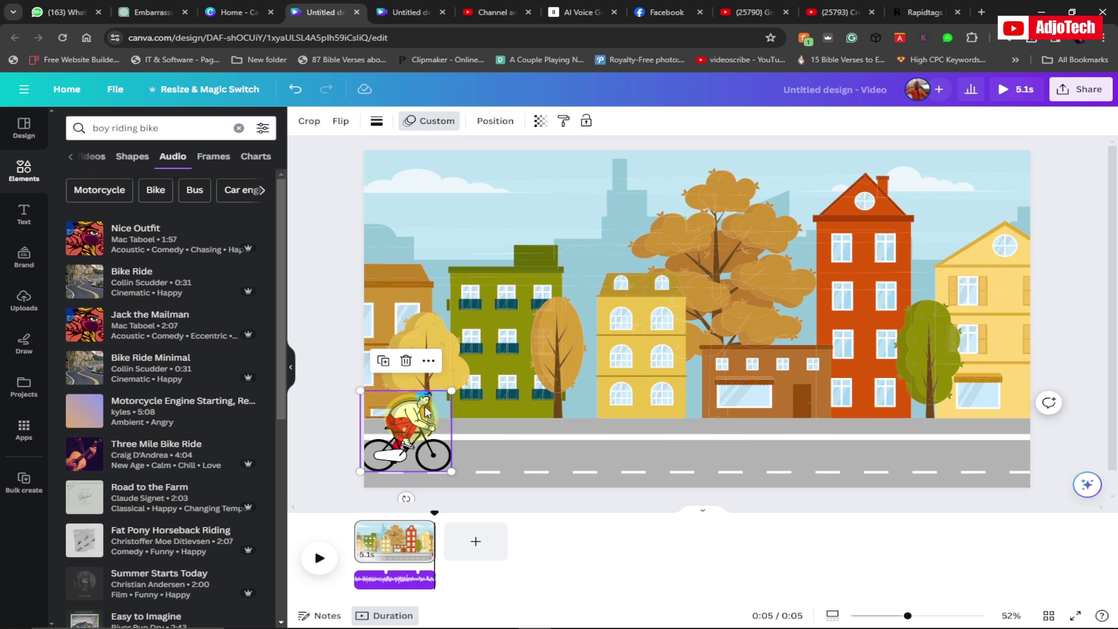
pyautogui.click(434, 119)
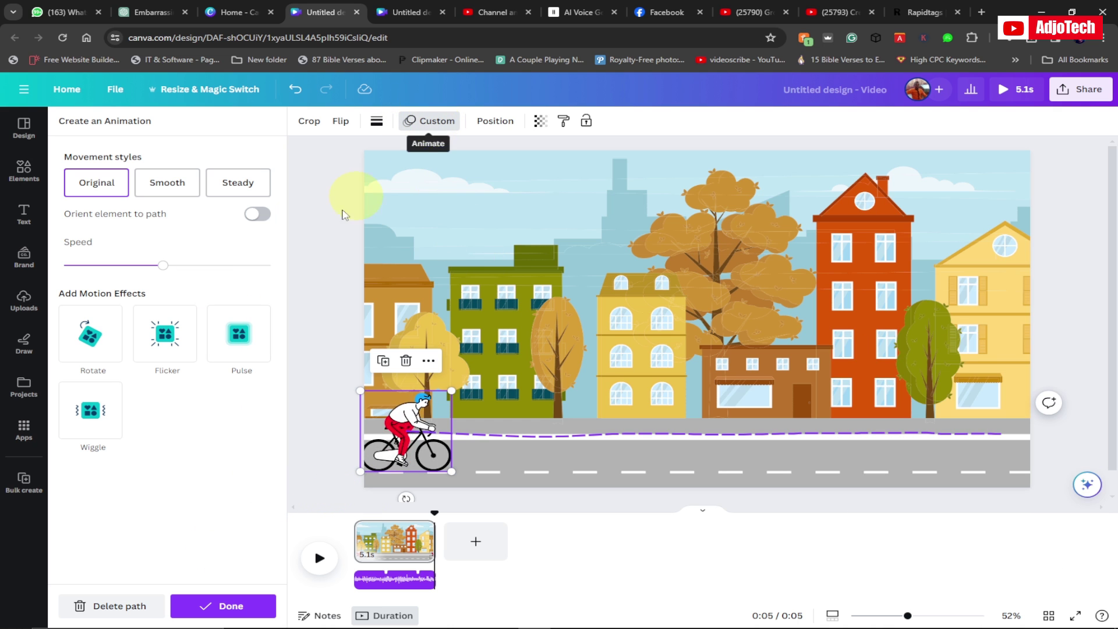
pyautogui.click(119, 610)
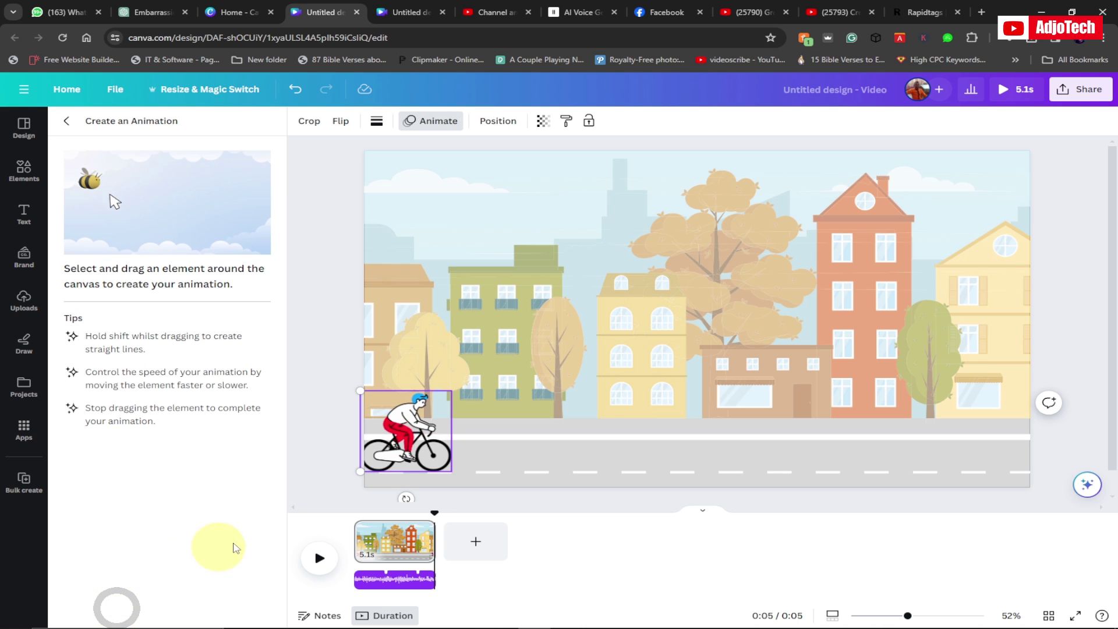
pyautogui.moveTo(412, 437); pyautogui.dragTo(385, 432)
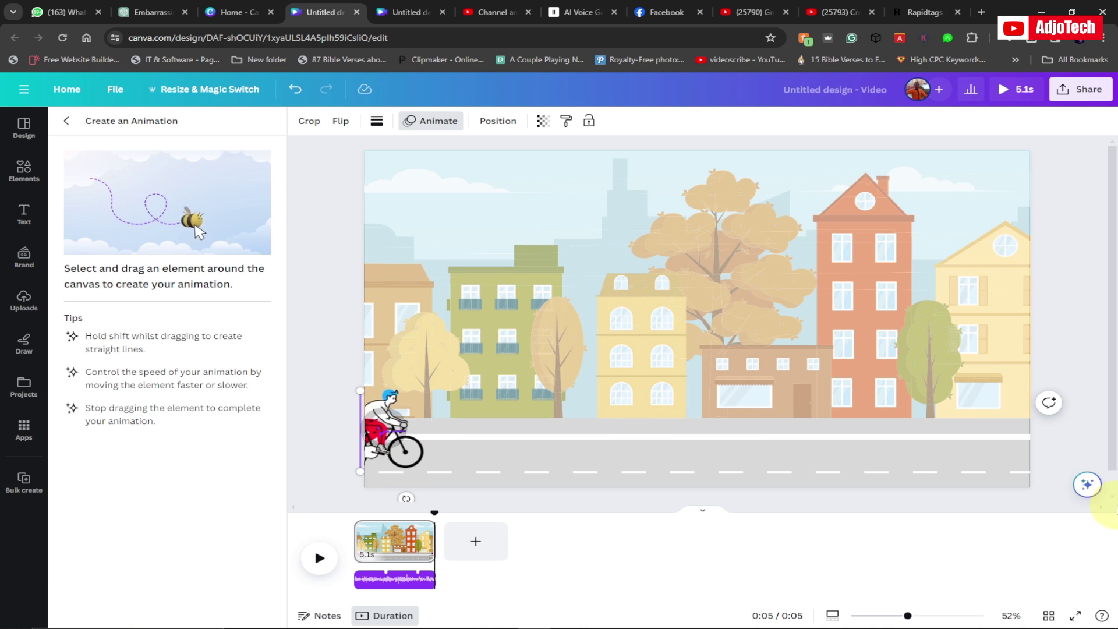
pyautogui.moveTo(1114, 508); pyautogui.dragTo(1115, 508)
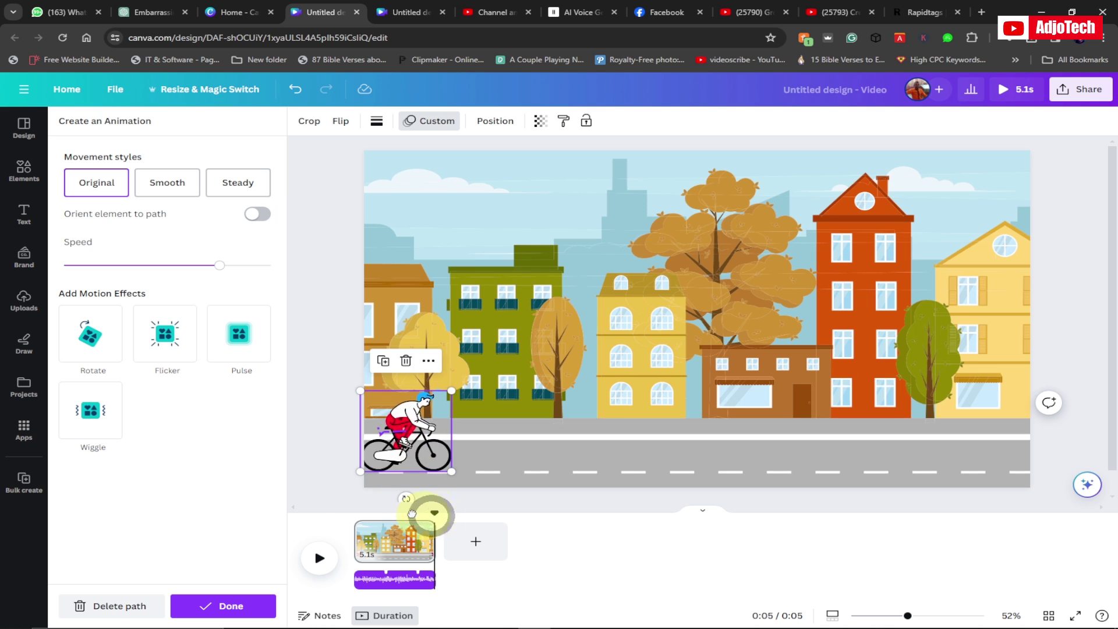
# Step: Return the playhead to the start of the video and delete the cyclist's motion path
pyautogui.moveTo(411, 514); pyautogui.dragTo(335, 508)
pyautogui.click(402, 439)
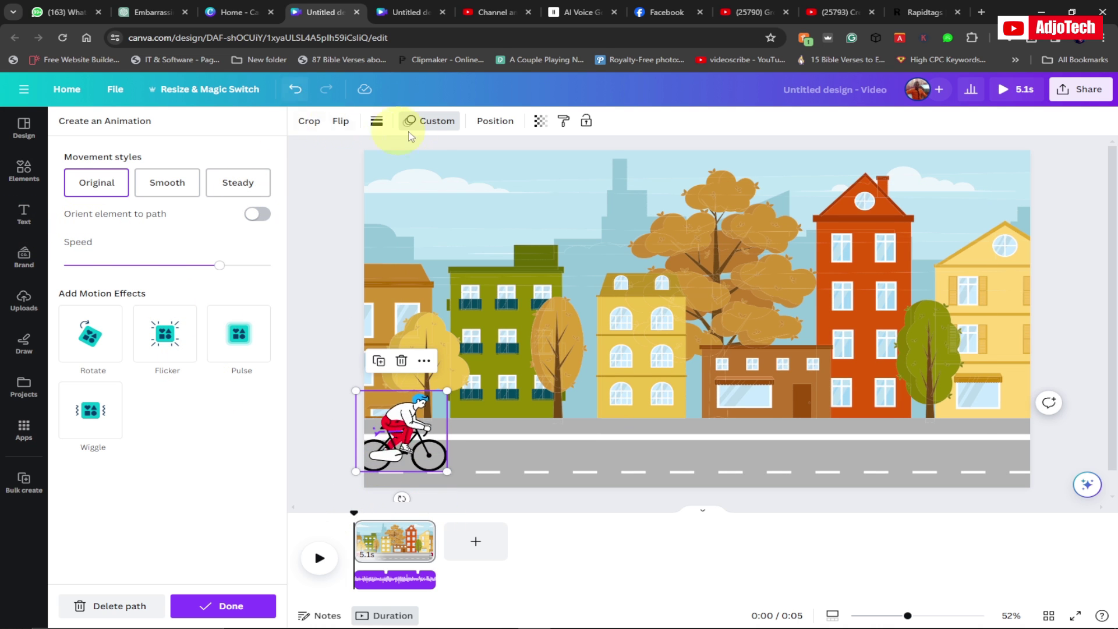
pyautogui.click(436, 123)
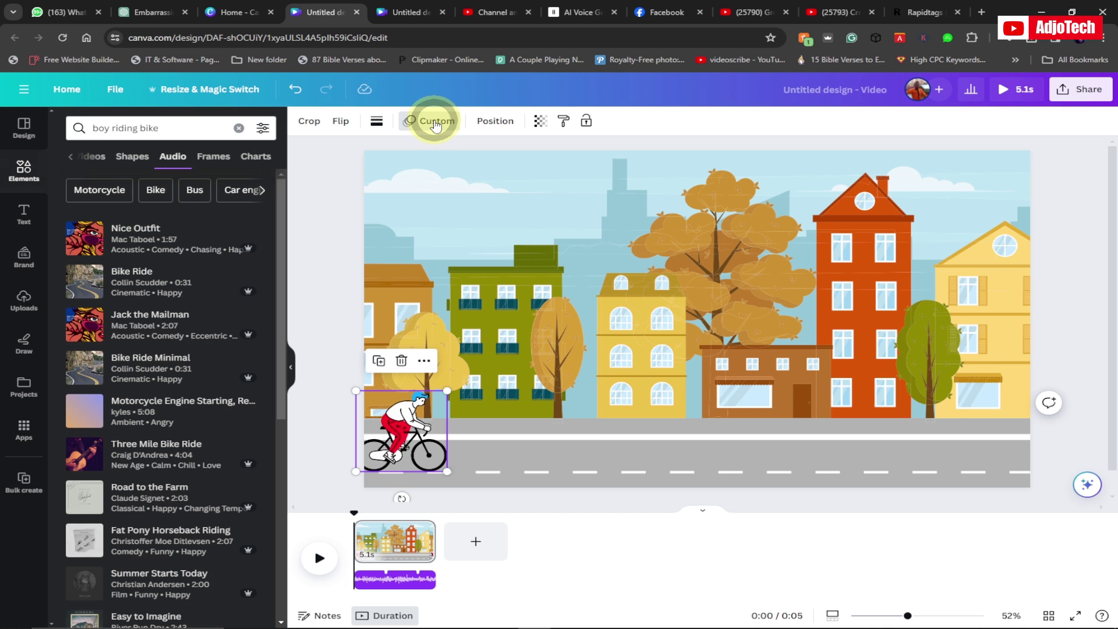
pyautogui.click(433, 124)
pyautogui.click(112, 606)
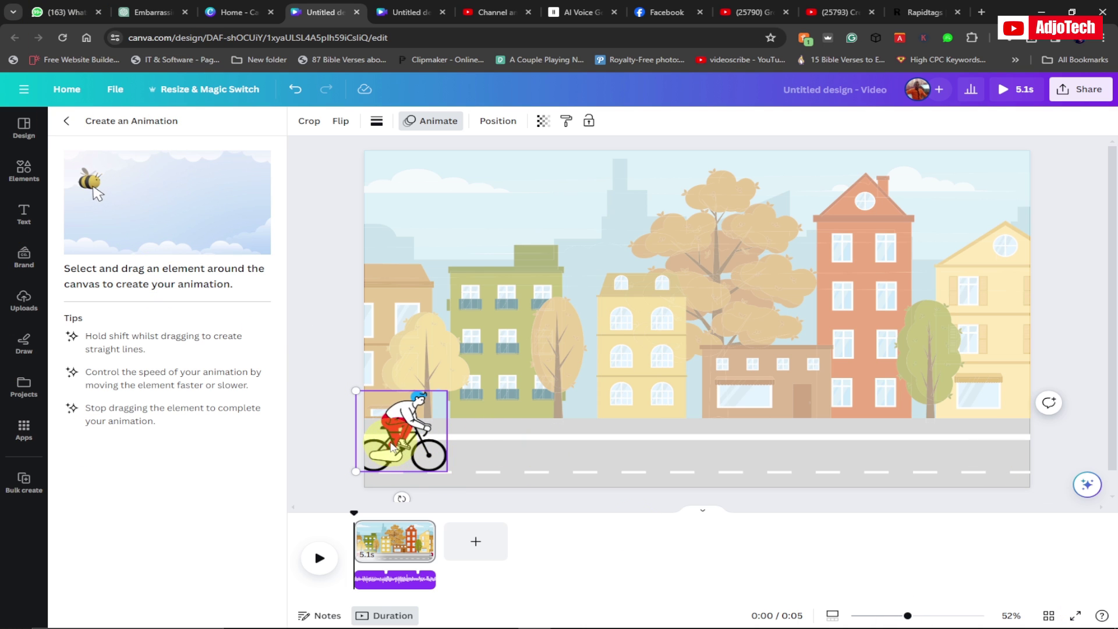
# Step: Draw the cyclist's motion path along the road past the scene's right edge, discarding the first try and recording it again
pyautogui.moveTo(511, 454)
pyautogui.mouseDown()
pyautogui.moveTo(866, 479)
pyautogui.moveTo(1057, 453)
pyautogui.mouseUp()
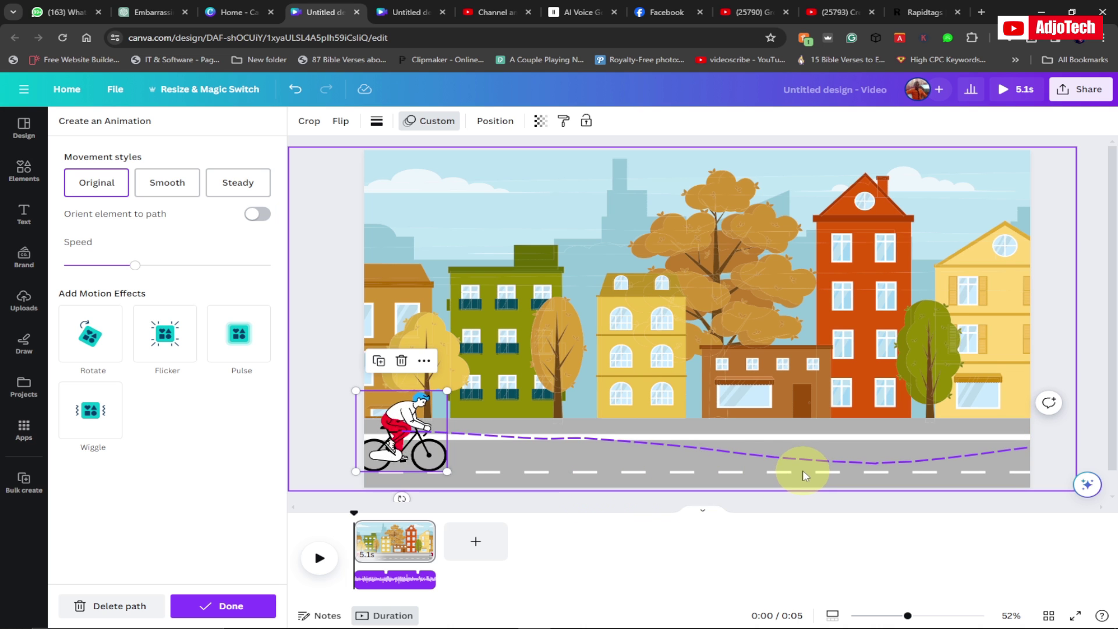
pyautogui.click(110, 607)
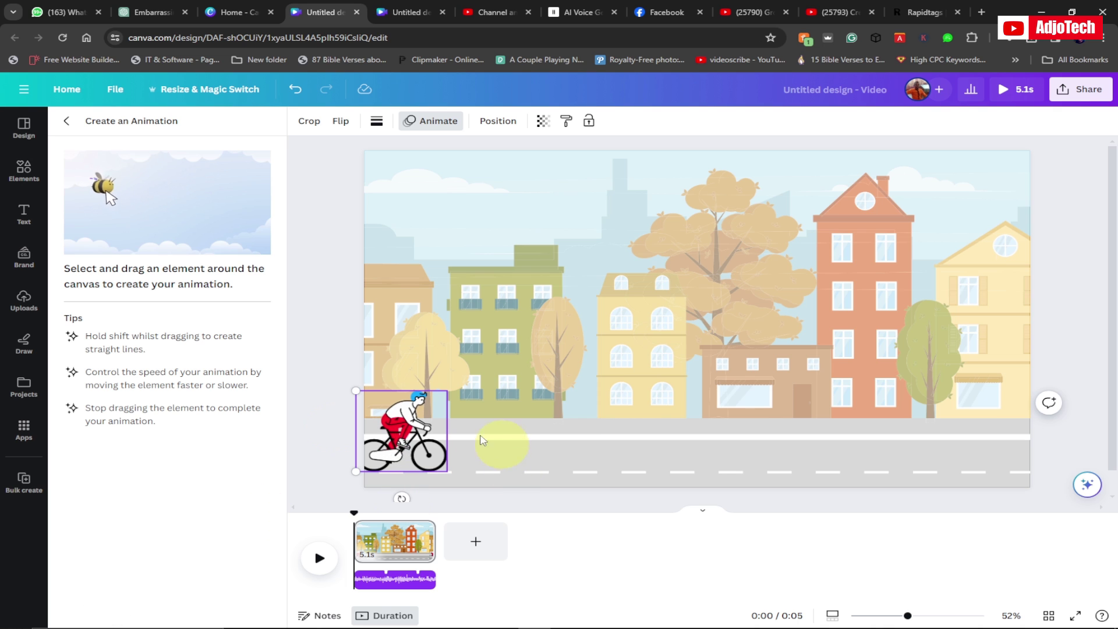
pyautogui.moveTo(397, 447)
pyautogui.mouseDown()
pyautogui.moveTo(973, 445)
pyautogui.moveTo(1022, 434)
pyautogui.moveTo(1079, 442)
pyautogui.moveTo(1051, 458)
pyautogui.mouseUp()
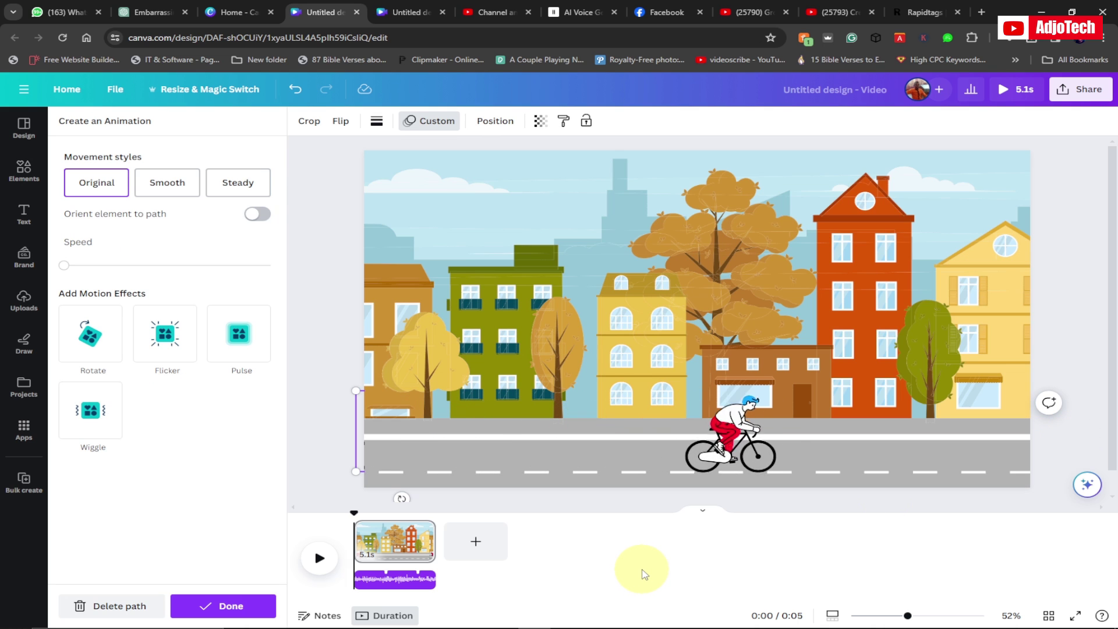
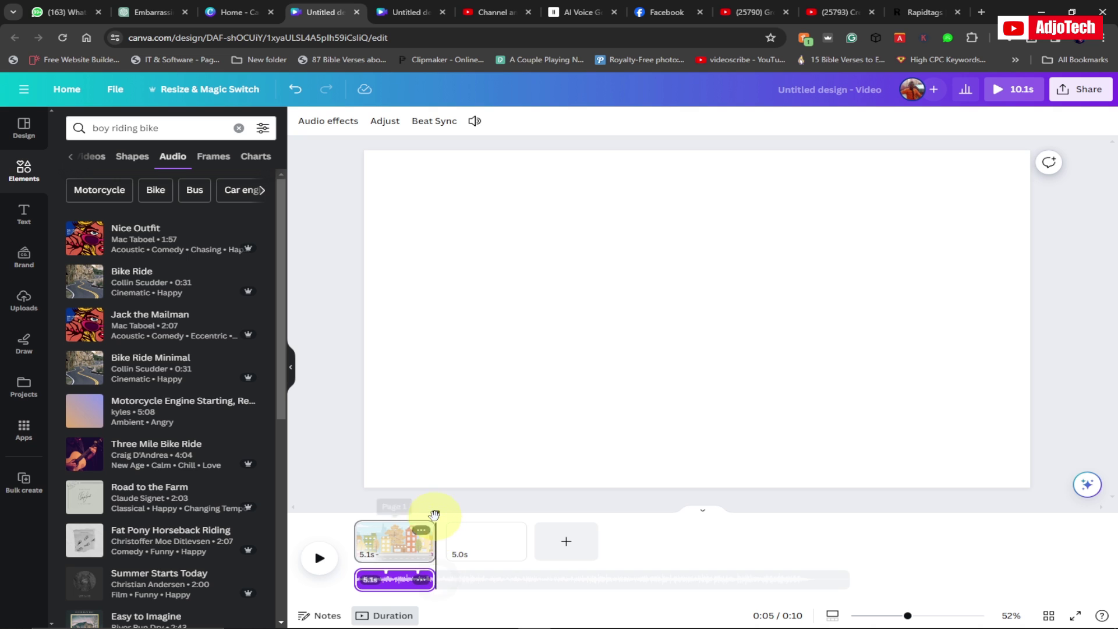
# Step: Move the playhead onto the blank second page and search the elements for "school environment" graphics
pyautogui.moveTo(455, 517)
pyautogui.mouseDown()
pyautogui.moveTo(408, 524)
pyautogui.moveTo(467, 526)
pyautogui.mouseUp()
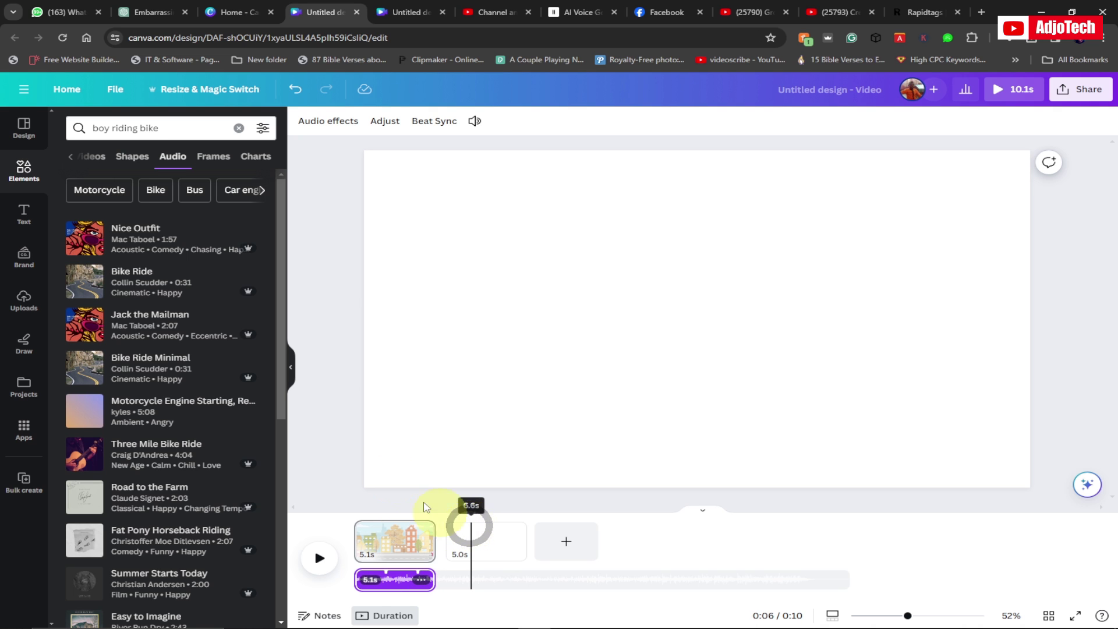
pyautogui.click(93, 127)
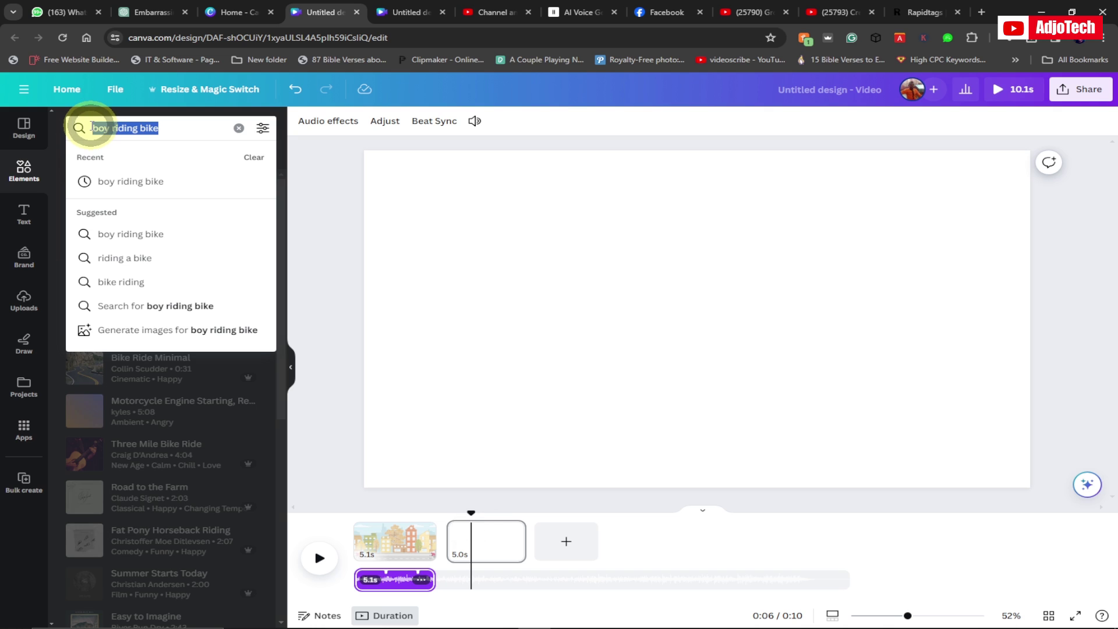
pyautogui.write('sch')
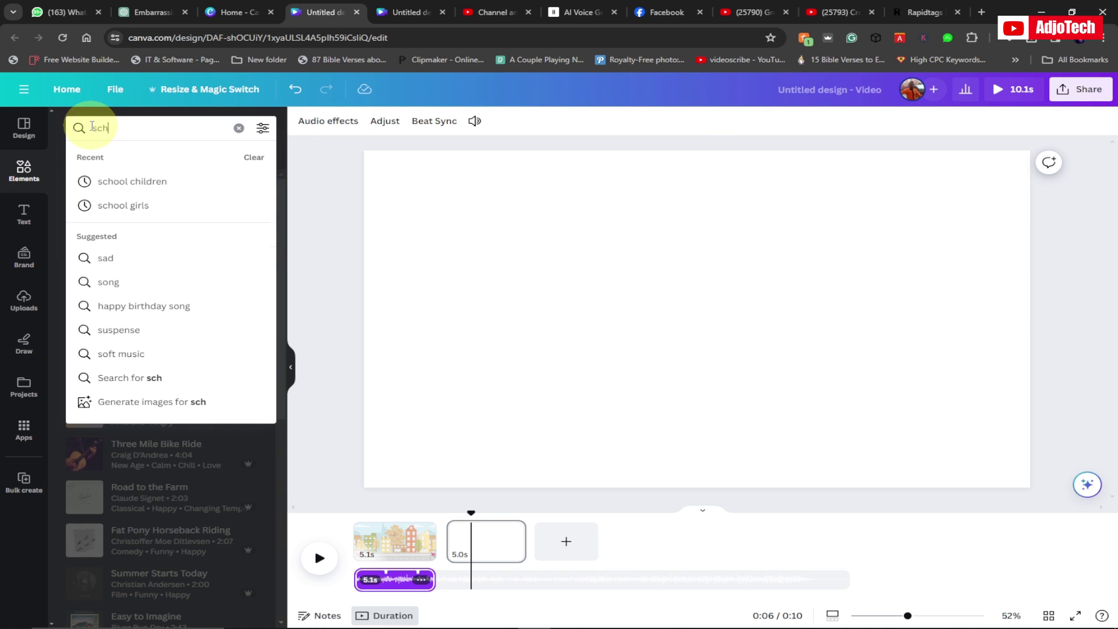
pyautogui.write('ool envir')
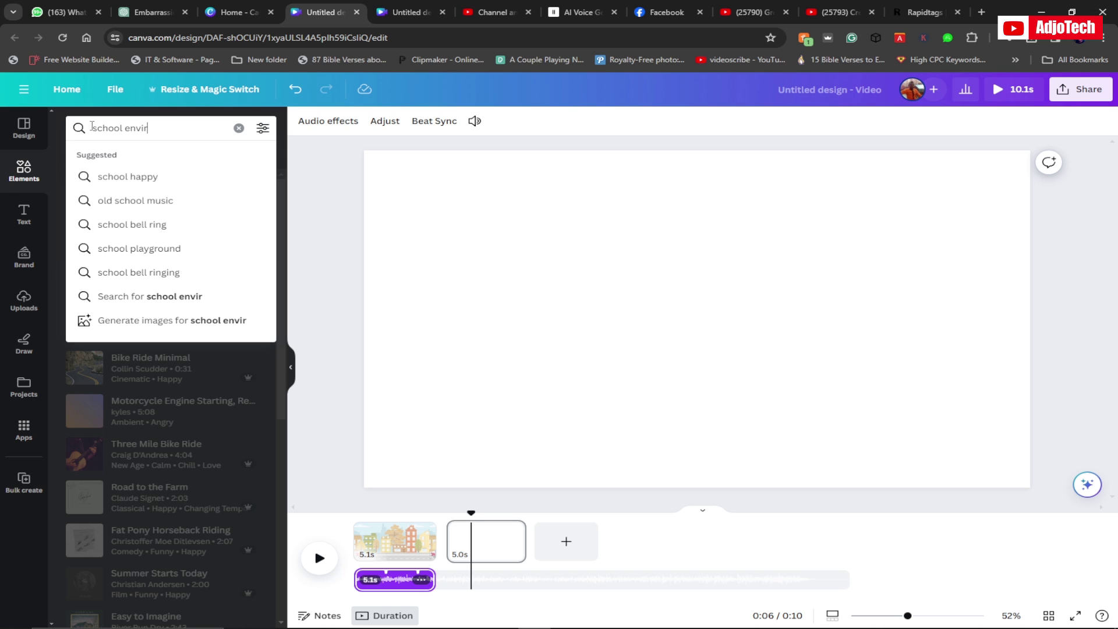
pyautogui.write('ment')
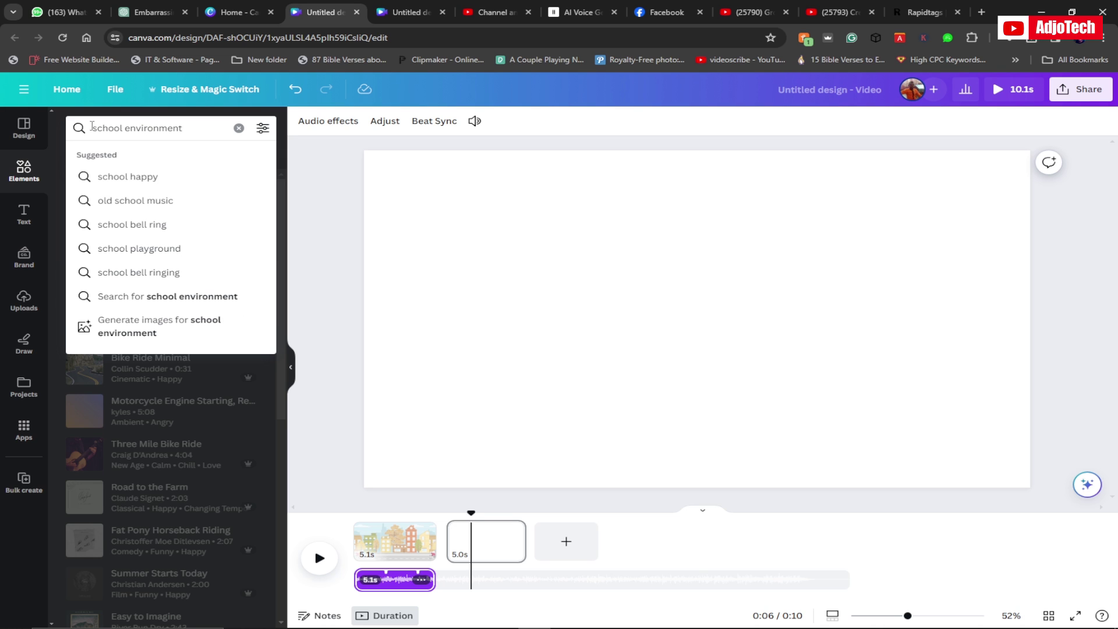
pyautogui.press('Return')
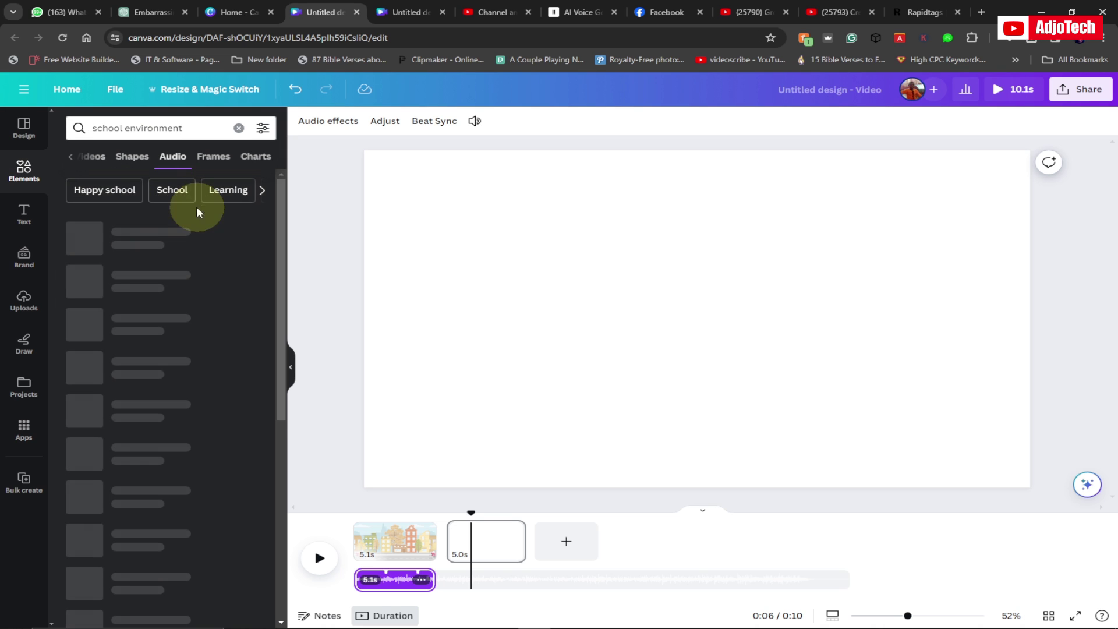
pyautogui.click(75, 163)
pyautogui.click(71, 160)
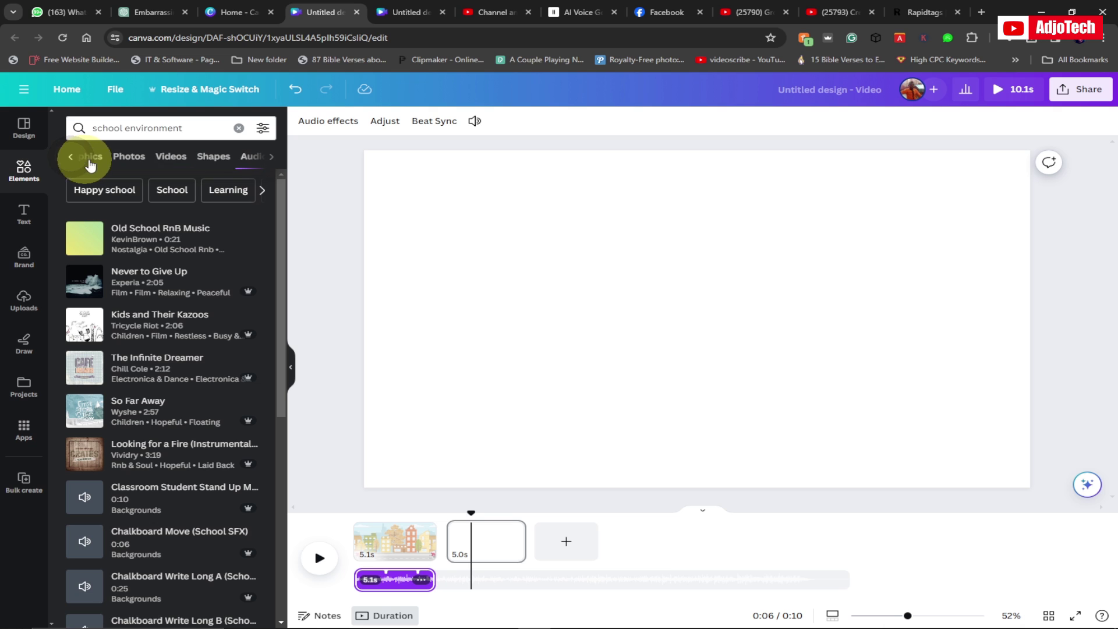
pyautogui.click(90, 162)
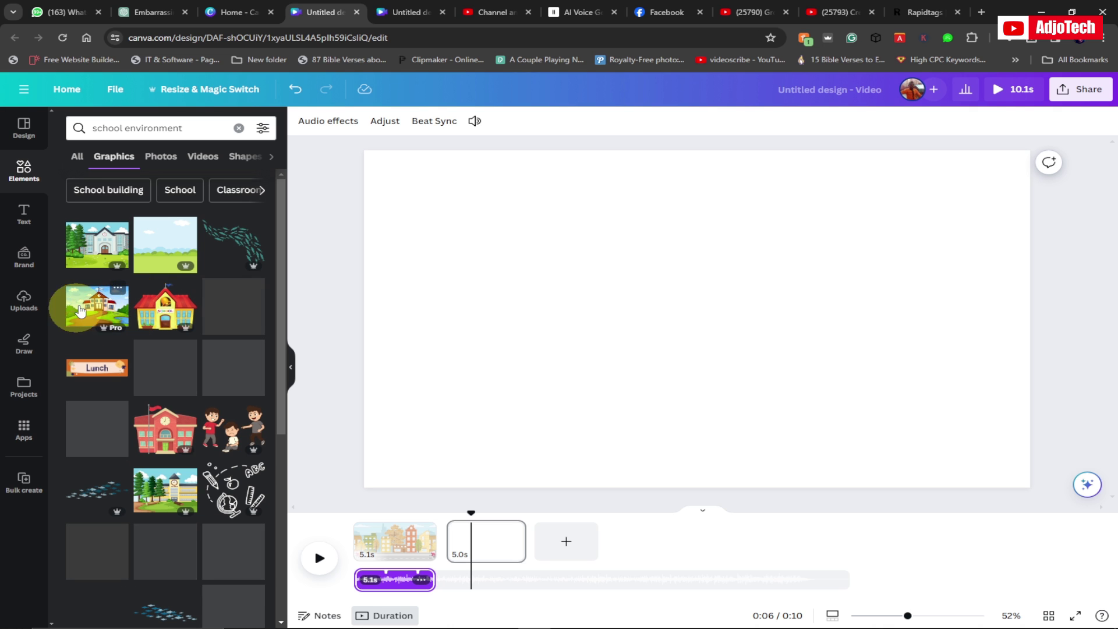
# Step: Add the red-roofed school building scene to the second page and enlarge and position it to cover the whole page
pyautogui.click(91, 310)
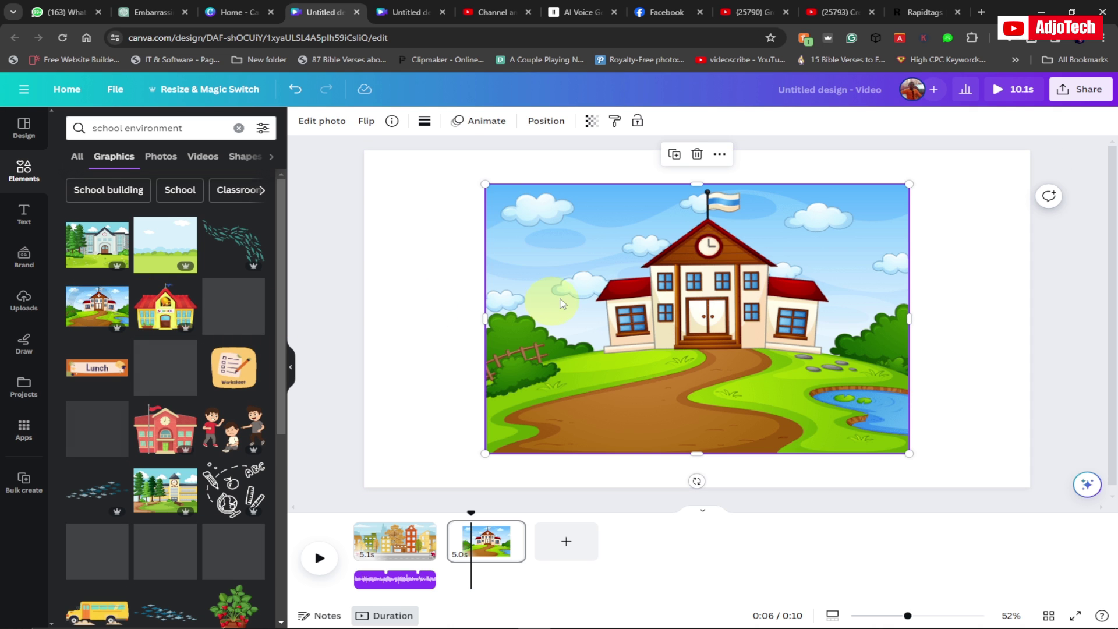
pyautogui.moveTo(484, 182); pyautogui.dragTo(372, 159)
pyautogui.moveTo(908, 453); pyautogui.dragTo(1071, 493)
pyautogui.moveTo(439, 225); pyautogui.dragTo(440, 242)
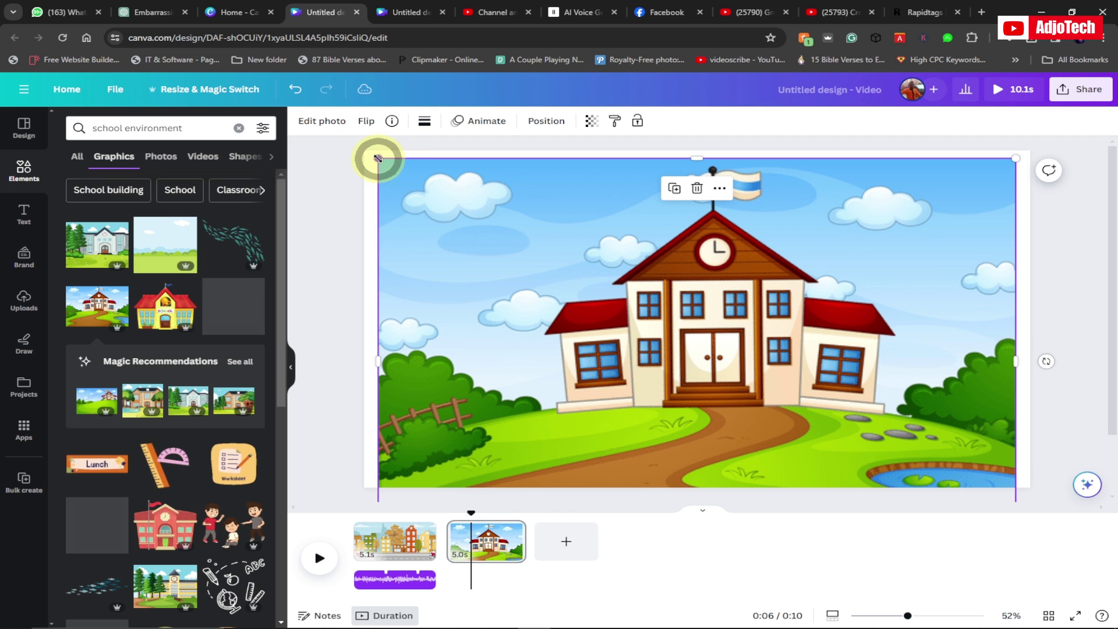
pyautogui.moveTo(377, 158); pyautogui.dragTo(350, 140)
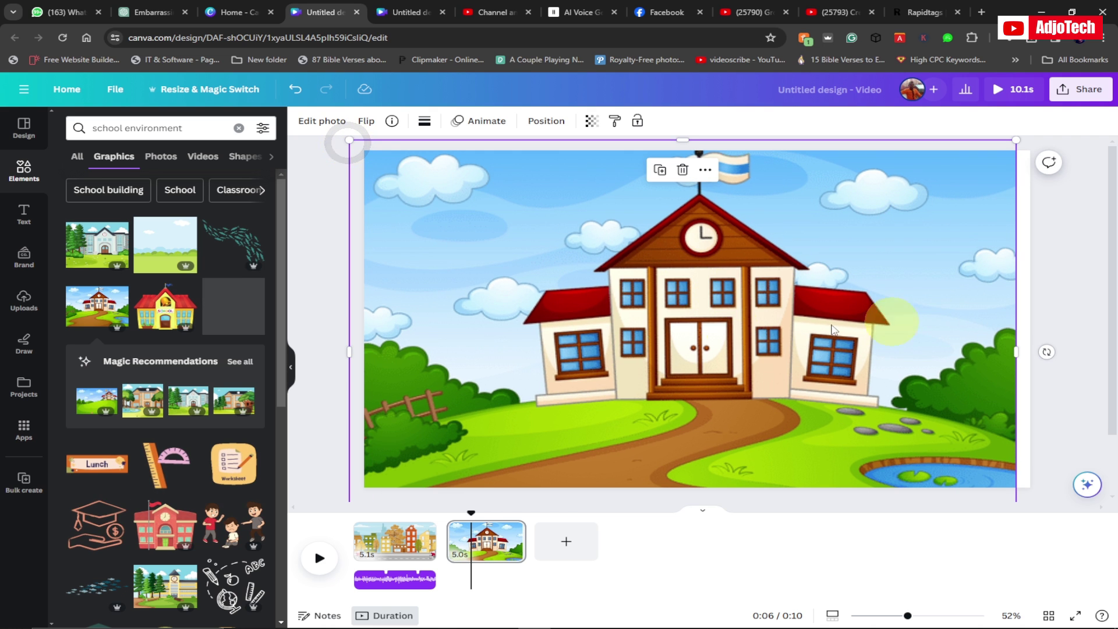
pyautogui.moveTo(1016, 352); pyautogui.dragTo(1056, 351)
pyautogui.moveTo(778, 337); pyautogui.dragTo(784, 301)
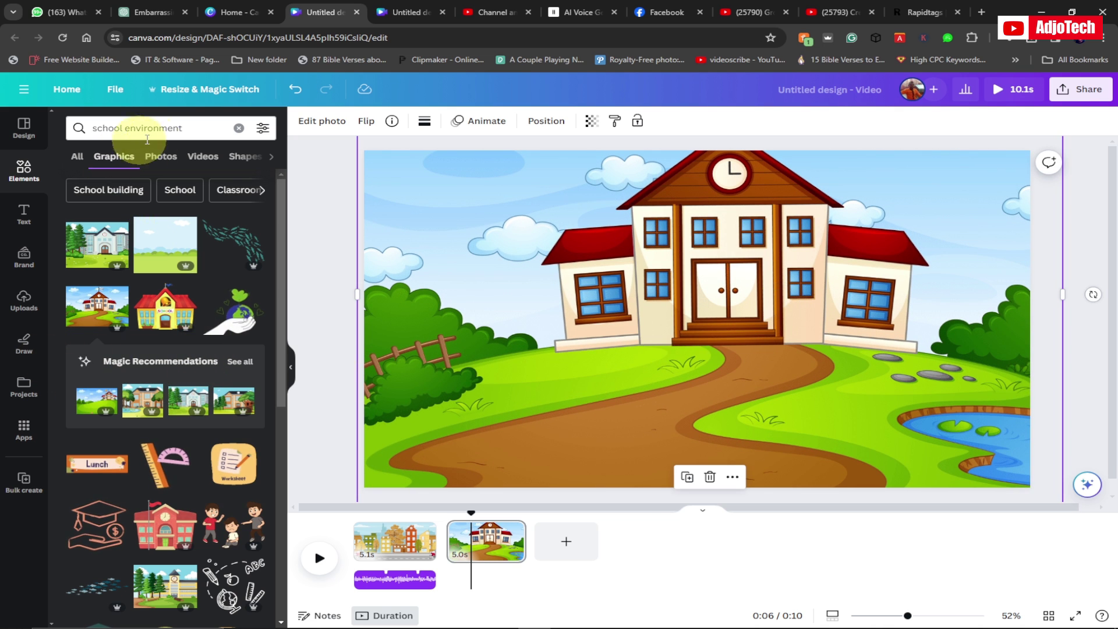
# Step: Search the graphics for "school girls"
pyautogui.click(86, 127)
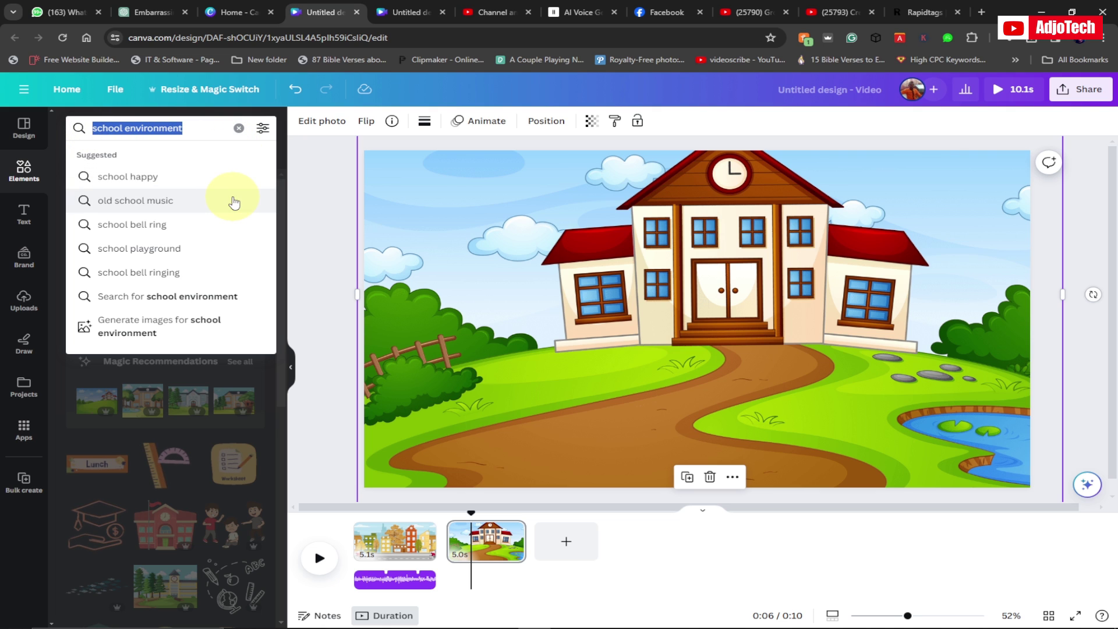
pyautogui.write('scho')
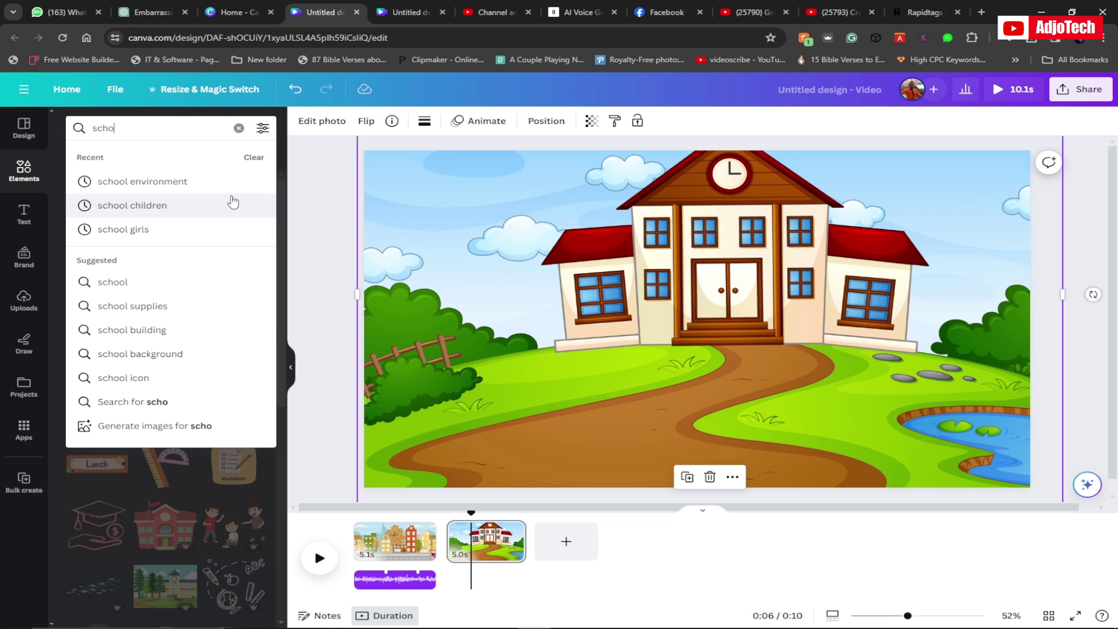
pyautogui.click(137, 229)
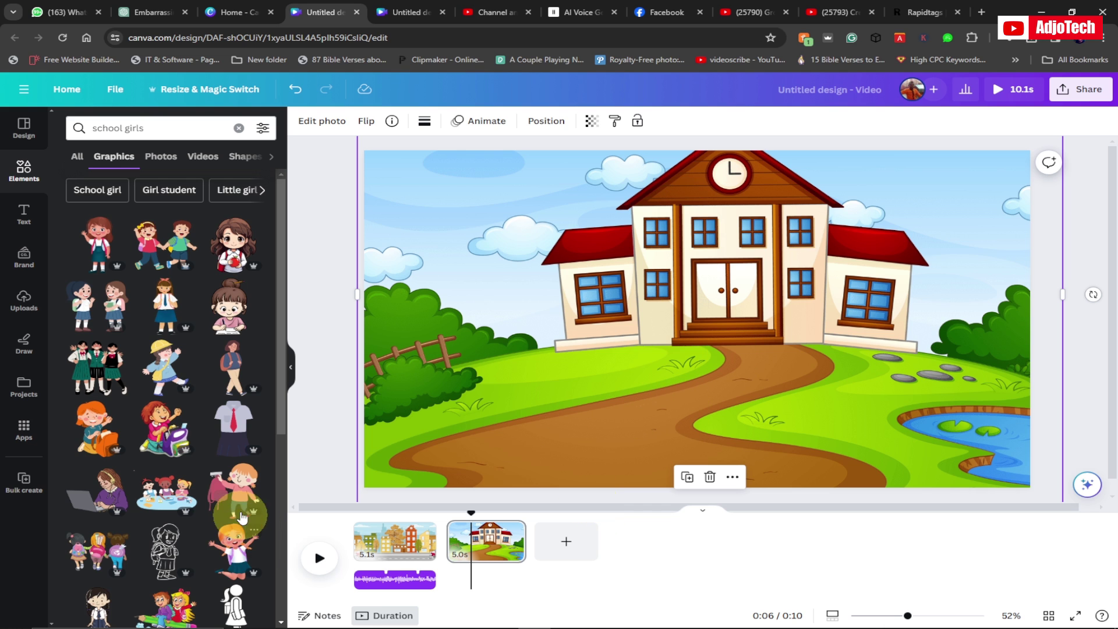
# Step: Add the schoolgirl with curly black hair to the scene and shrink her to stand in front of the school entrance
pyautogui.scroll(-3, 224, 495)
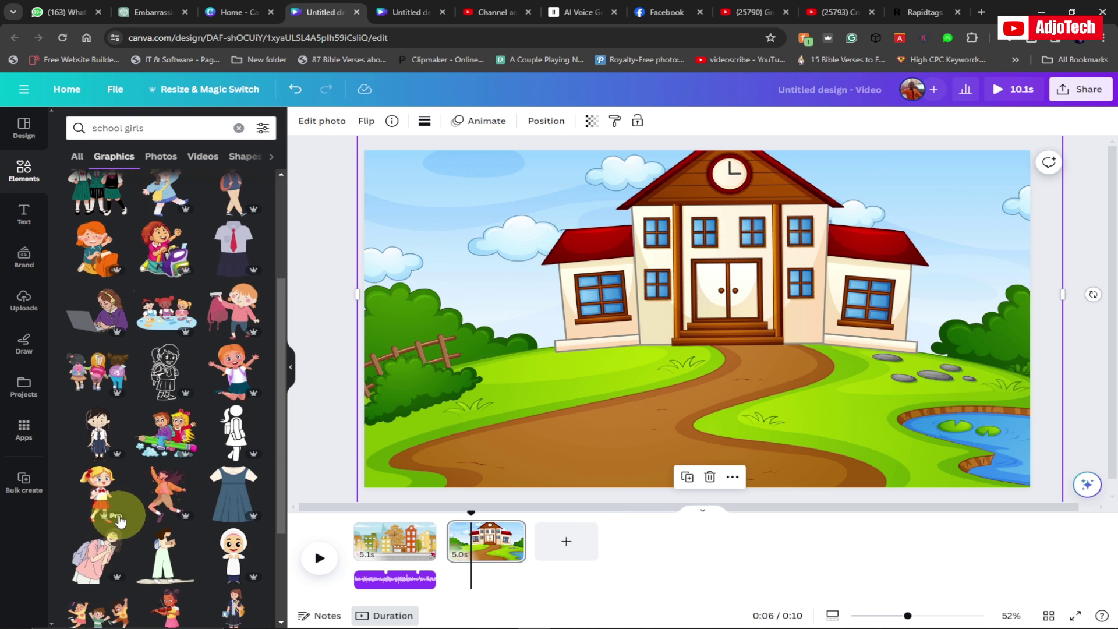
pyautogui.scroll(-5, 204, 507)
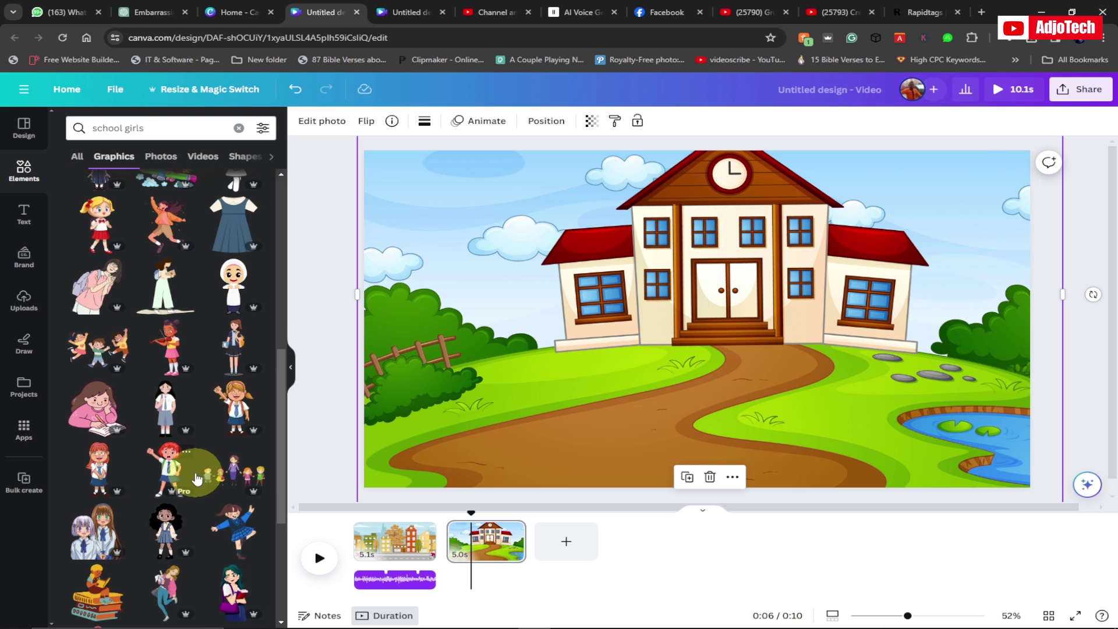
pyautogui.scroll(-2, 214, 440)
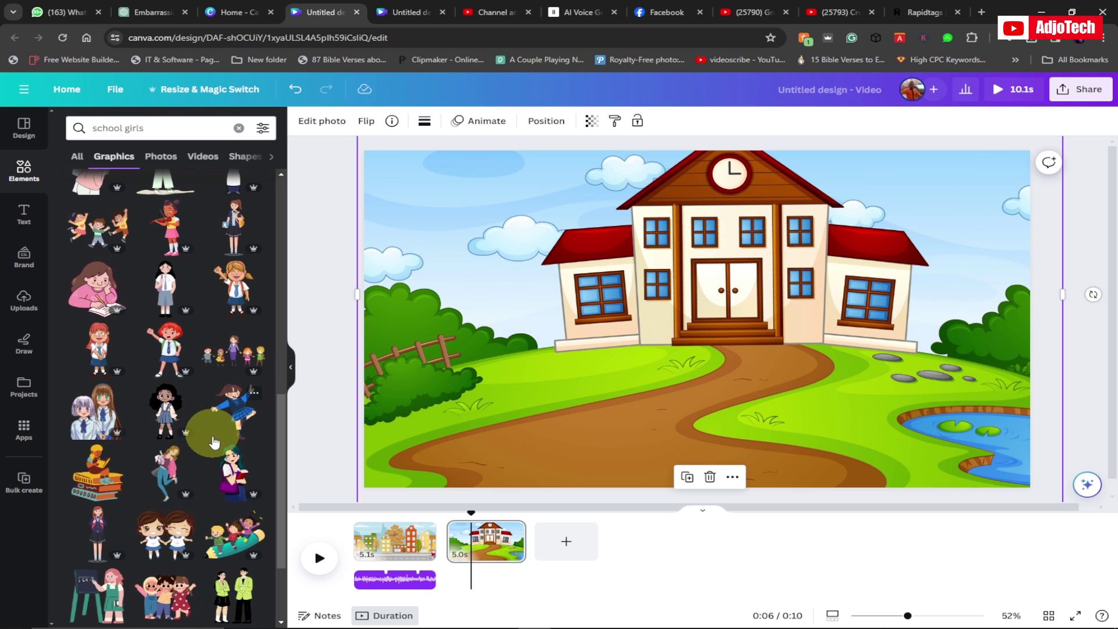
pyautogui.moveTo(255, 415); pyautogui.dragTo(745, 291)
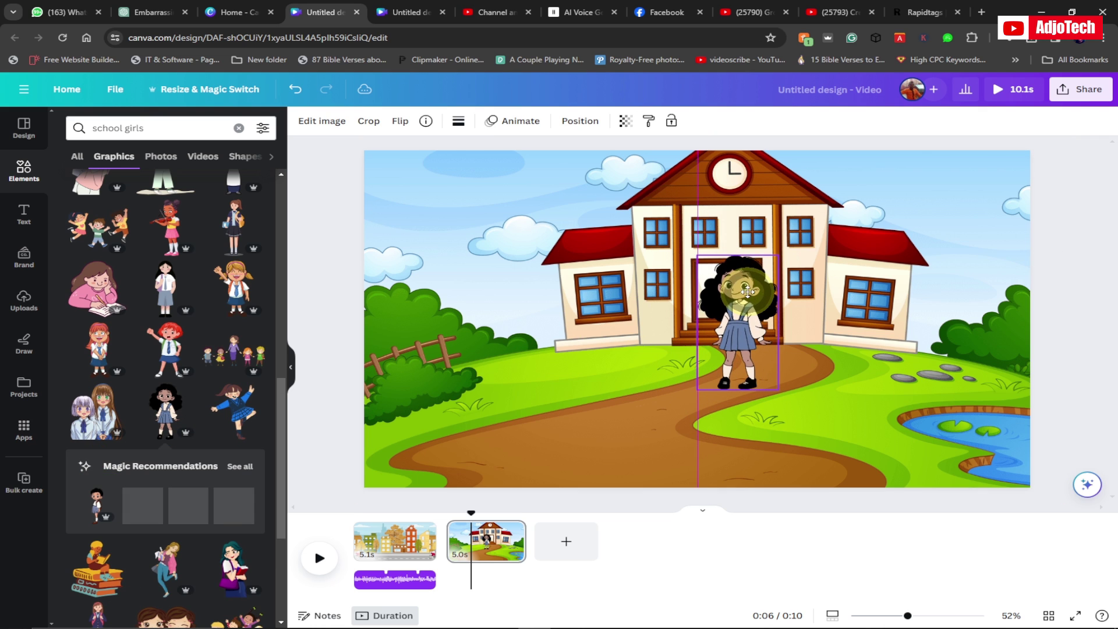
pyautogui.moveTo(778, 254); pyautogui.dragTo(746, 320)
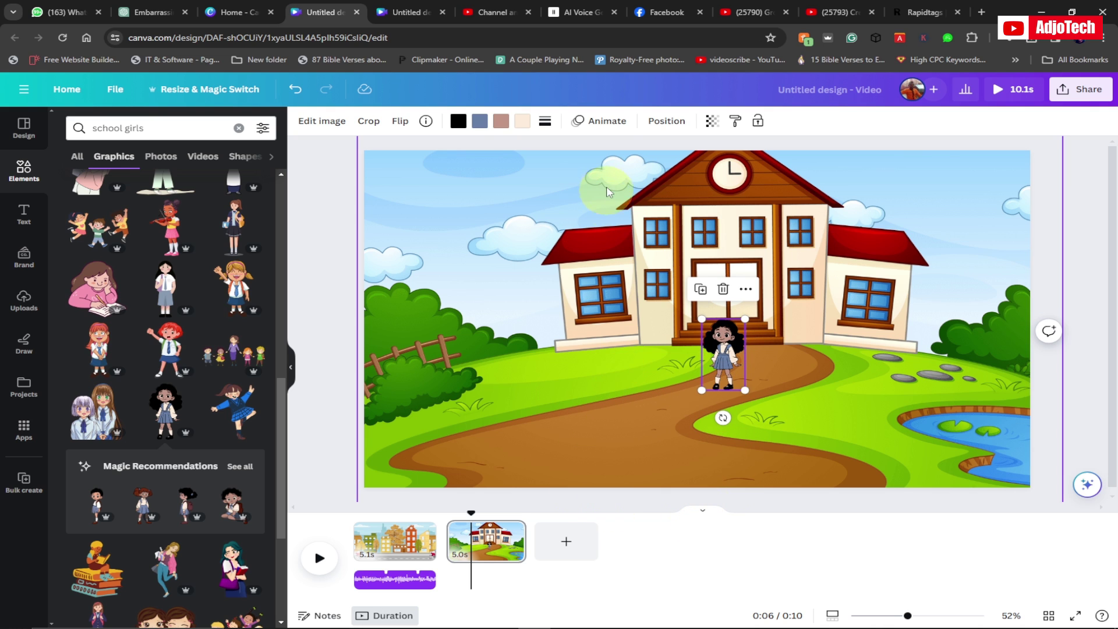
# Step: Create a custom animation moving the girl from the entrance down past the page's lower edge, and return the playhead to the second page's start
pyautogui.click(603, 129)
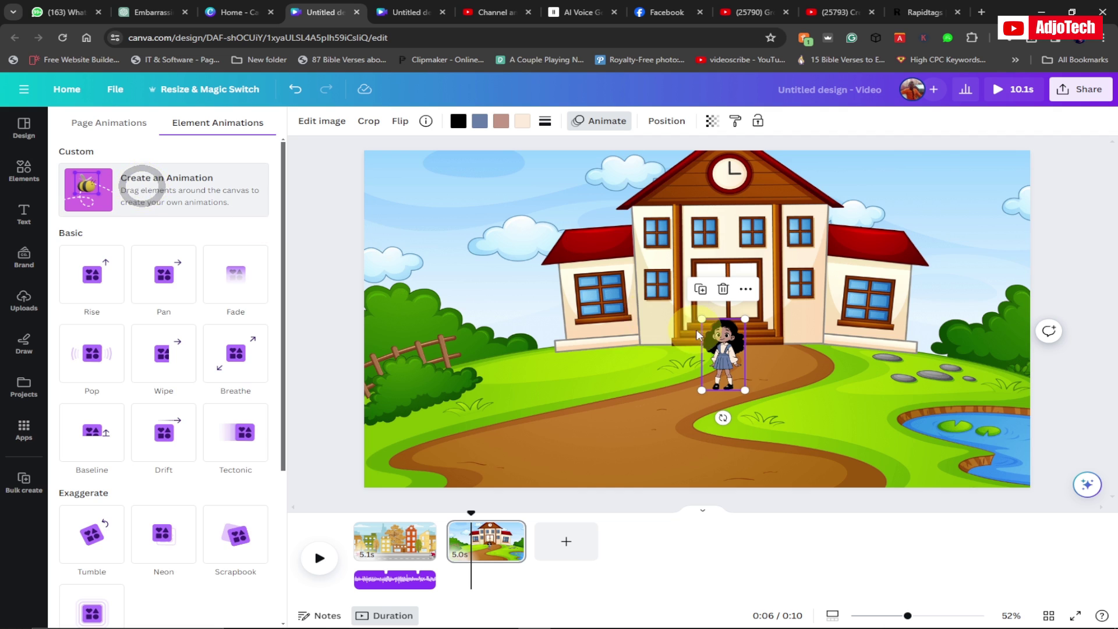
pyautogui.moveTo(696, 330)
pyautogui.mouseDown()
pyautogui.moveTo(724, 358)
pyautogui.moveTo(672, 385)
pyautogui.moveTo(642, 421)
pyautogui.moveTo(631, 559)
pyautogui.mouseUp()
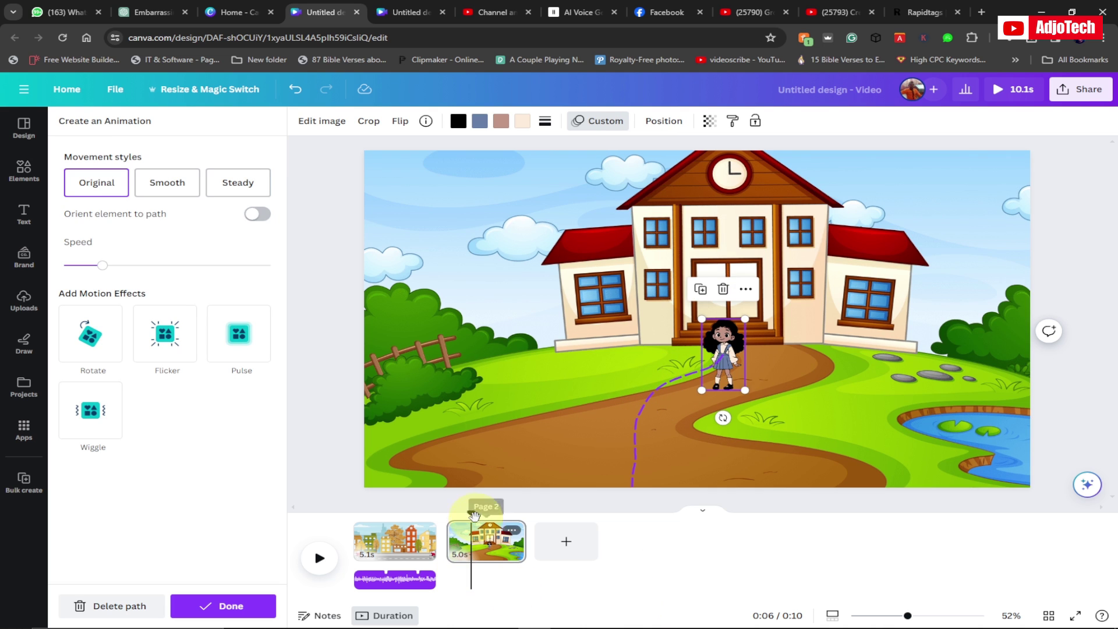
pyautogui.moveTo(471, 512); pyautogui.dragTo(449, 513)
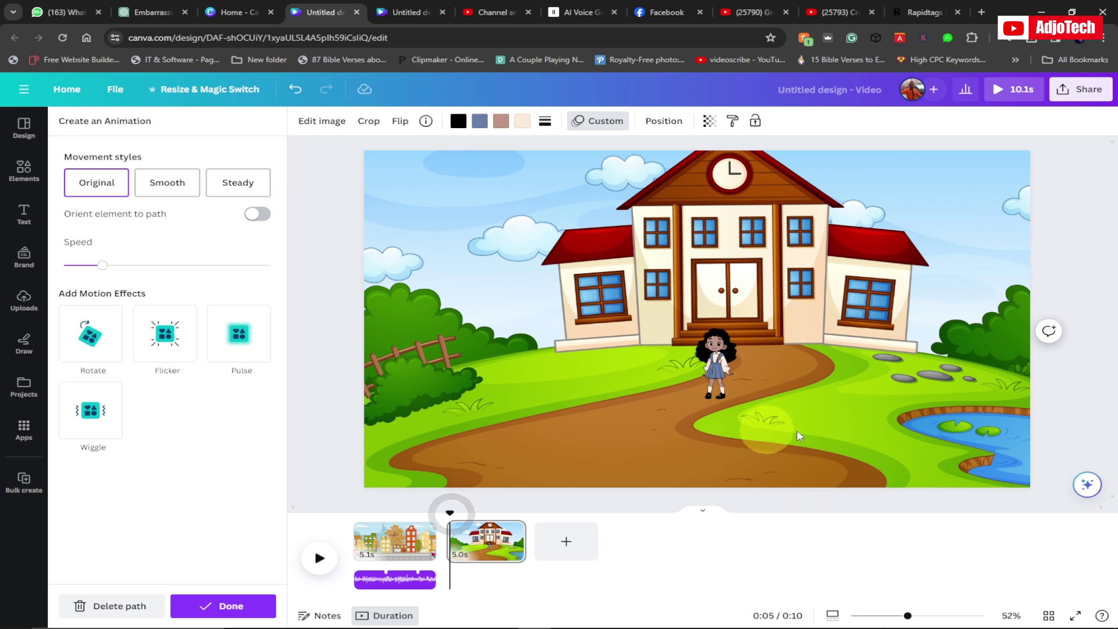
# Step: Move the playhead to the second page's start and list the audio results for "school environment"
pyautogui.click(448, 511)
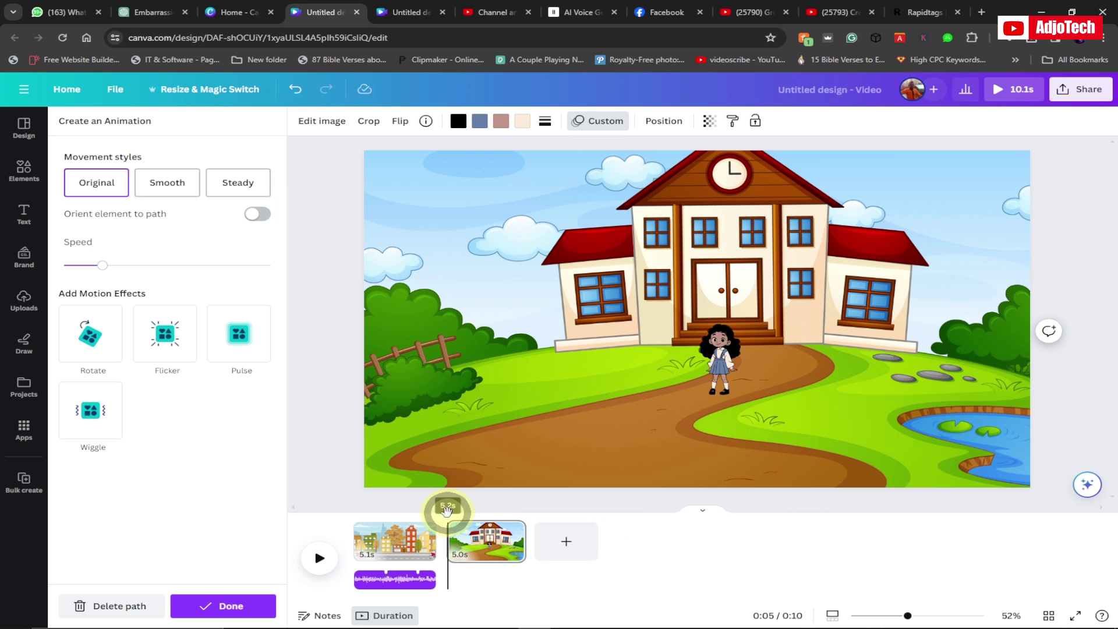
pyautogui.click(24, 175)
pyautogui.click(25, 177)
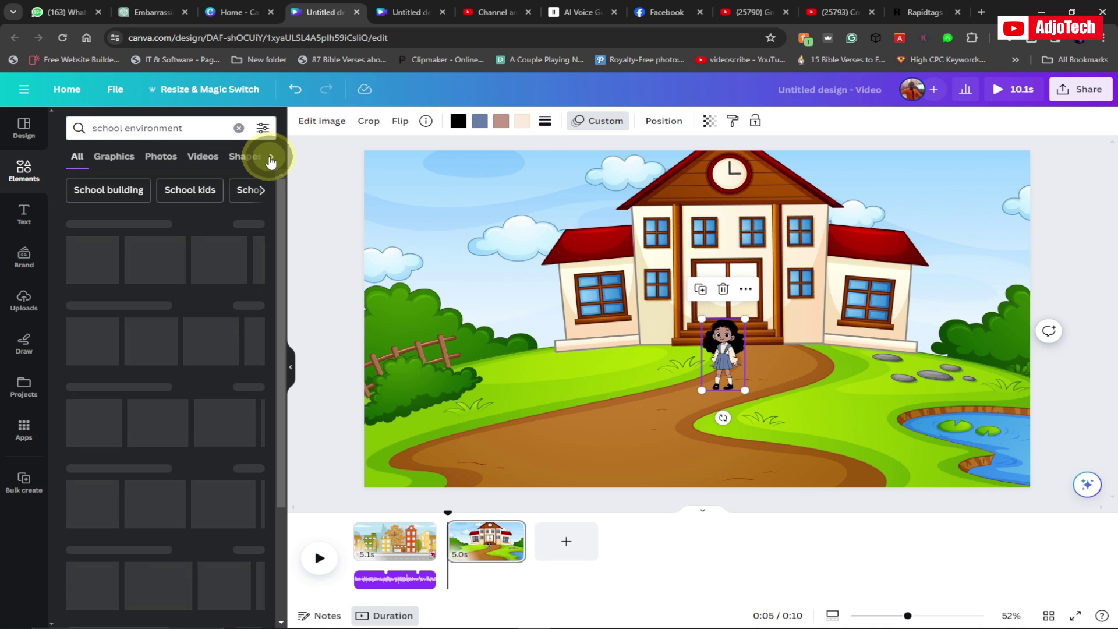
pyautogui.click(268, 155)
pyautogui.click(212, 158)
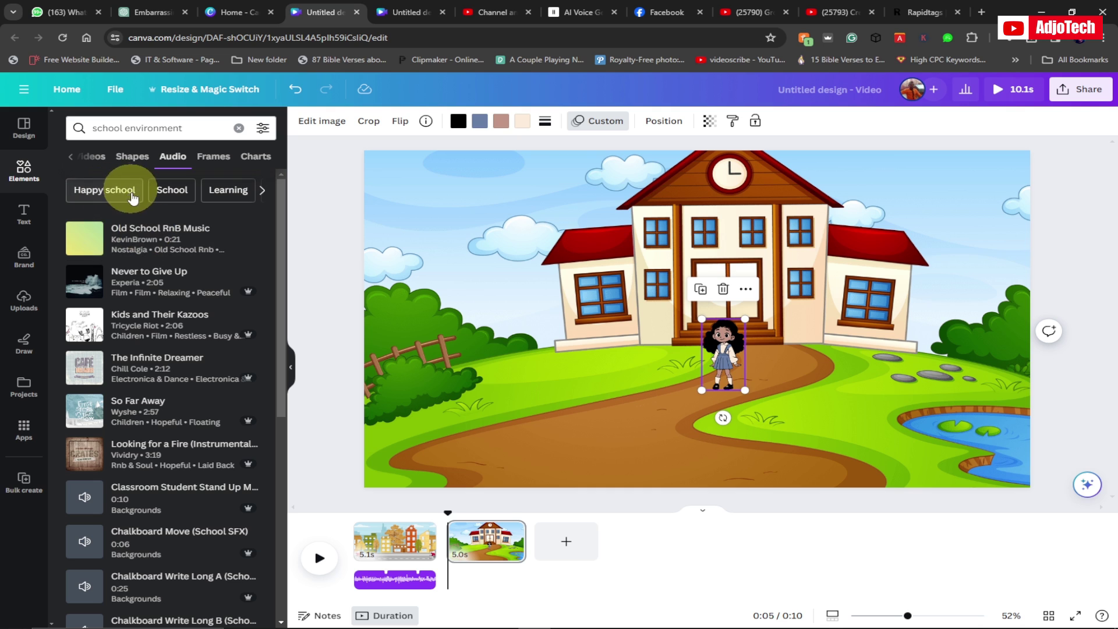
# Step: Preview the track "Old School RnB Music" and add it beneath the second page
pyautogui.click(85, 238)
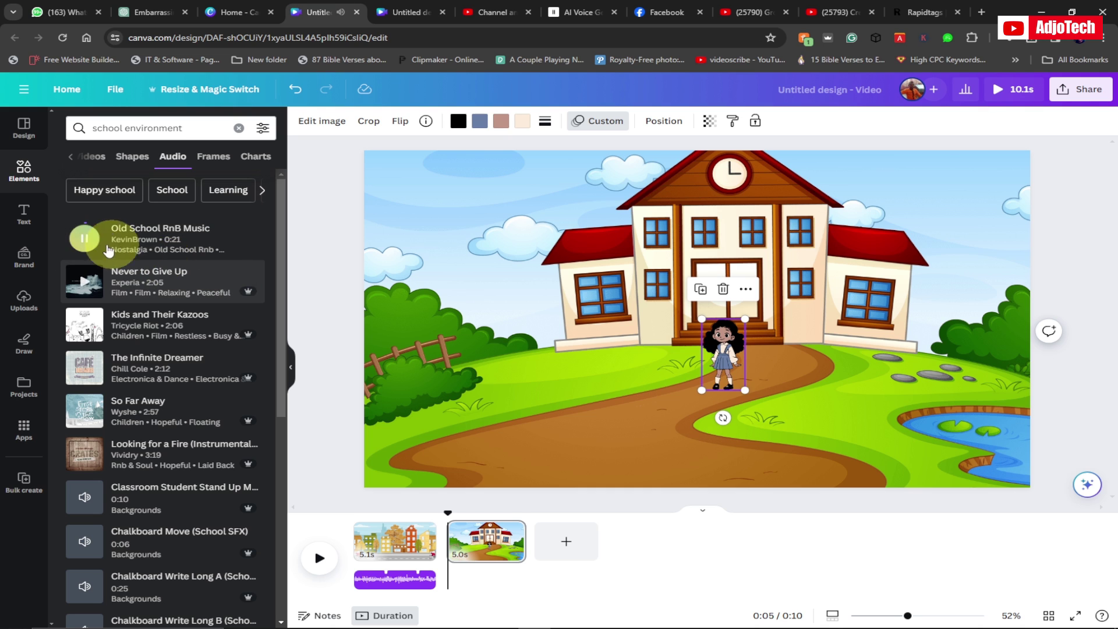
pyautogui.click(85, 239)
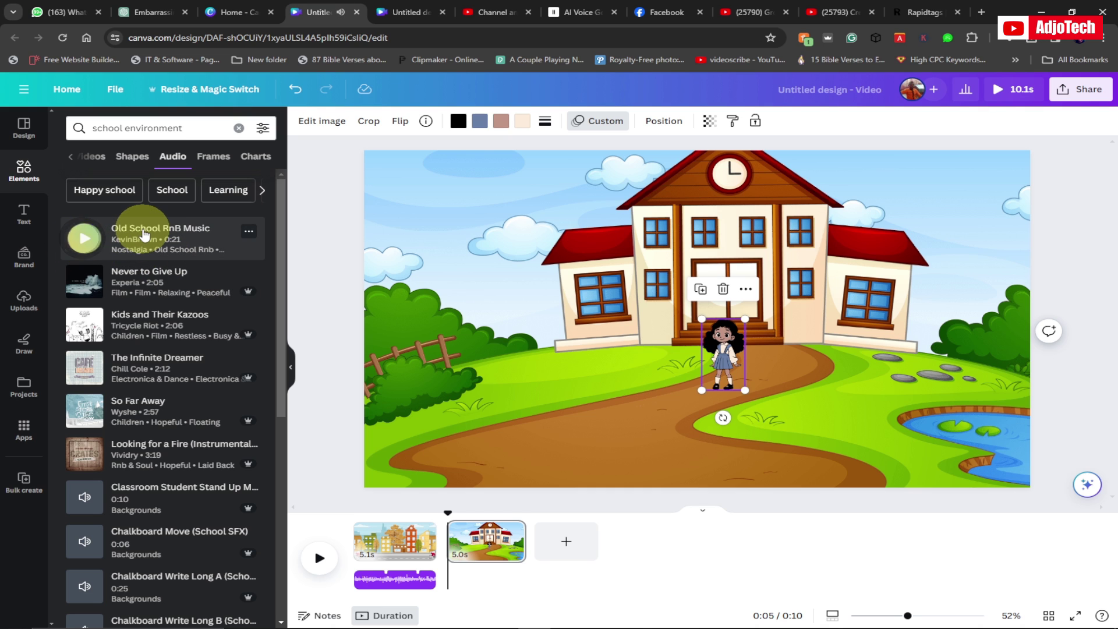
pyautogui.click(141, 234)
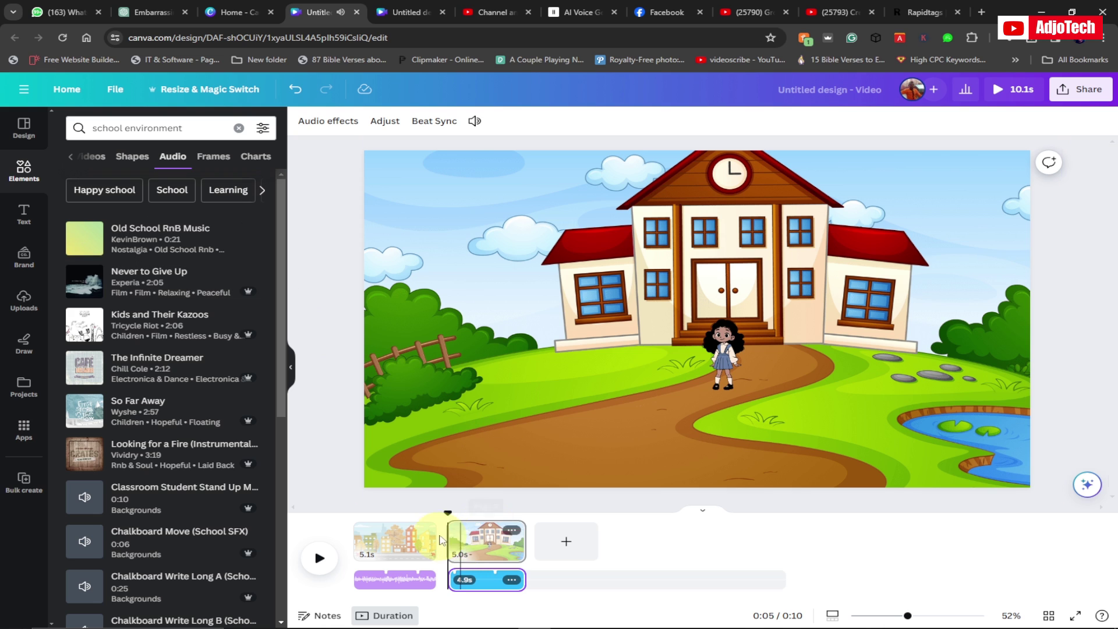
# Step: Play the video from the beginning to review both animated pages with their music
pyautogui.click(332, 509)
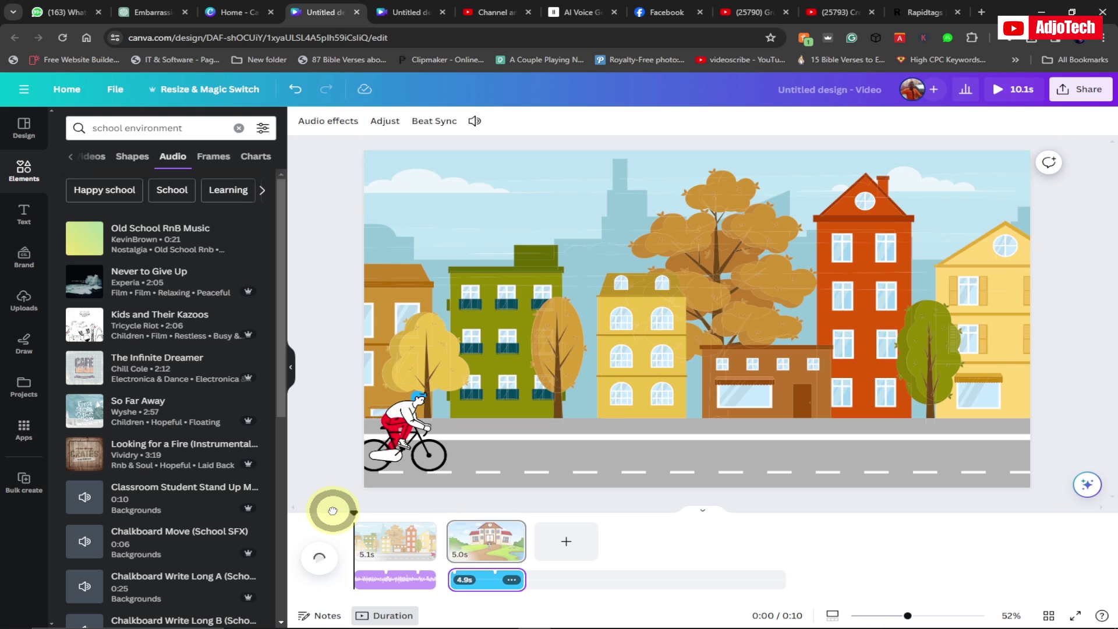
pyautogui.click(317, 558)
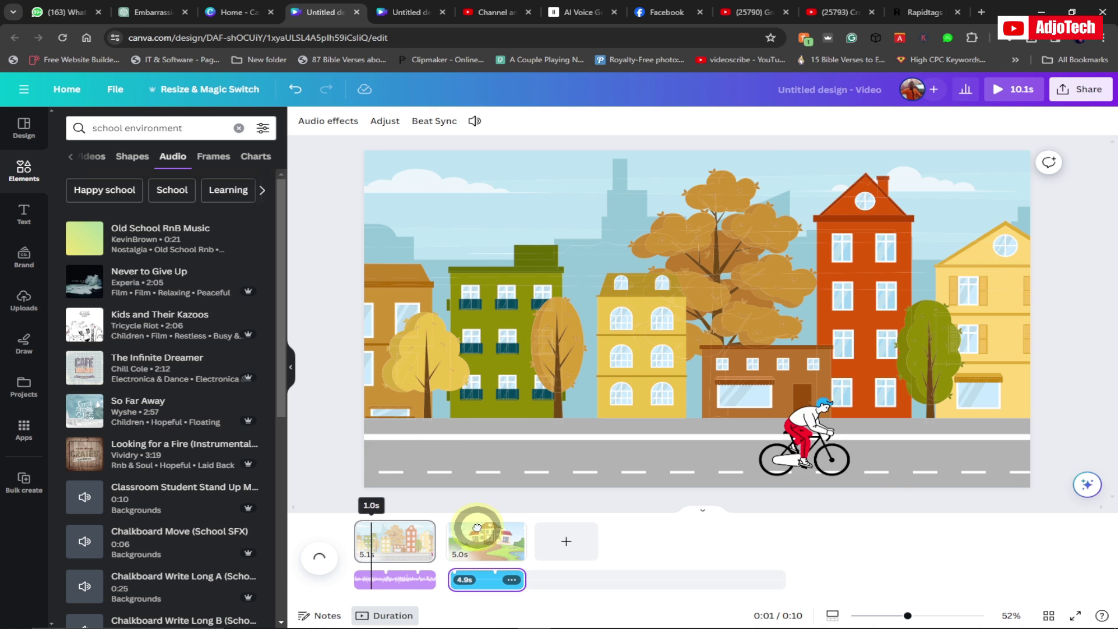
pyautogui.click(501, 529)
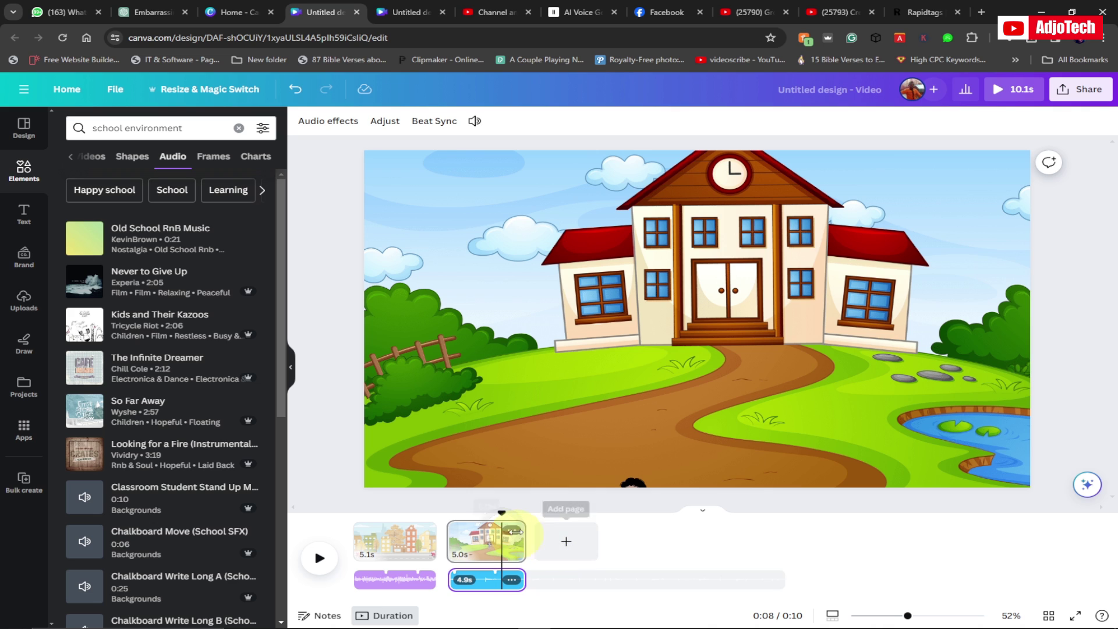
# Step: Add a blank third page and trim the school scene's music to finish with the second page
pyautogui.click(564, 544)
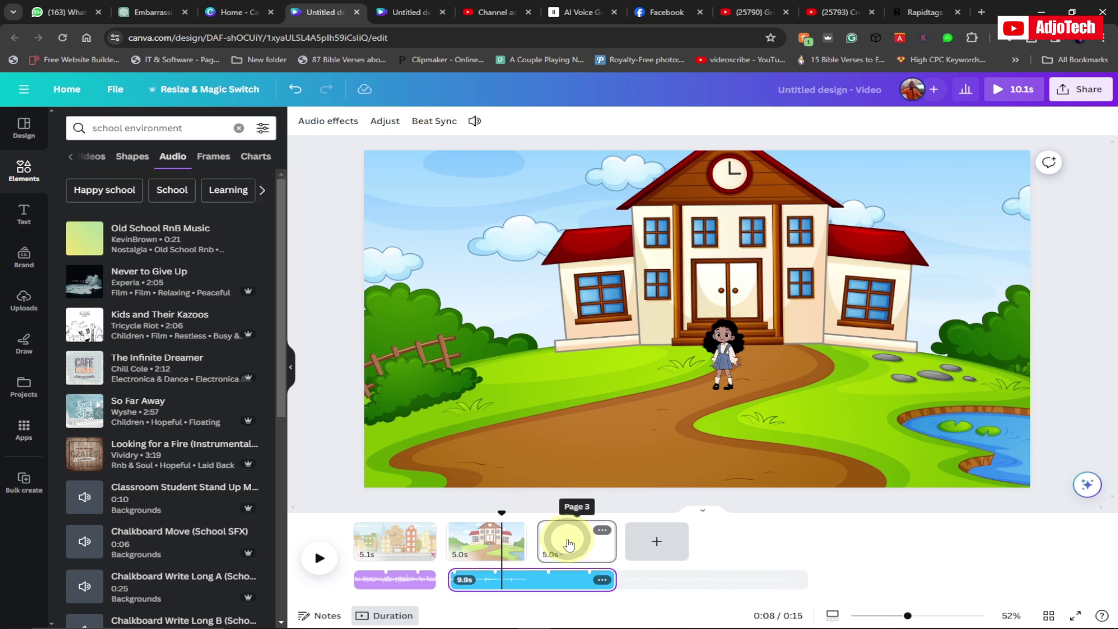
pyautogui.moveTo(525, 579)
pyautogui.mouseDown()
pyautogui.moveTo(610, 579)
pyautogui.moveTo(525, 578)
pyautogui.mouseUp()
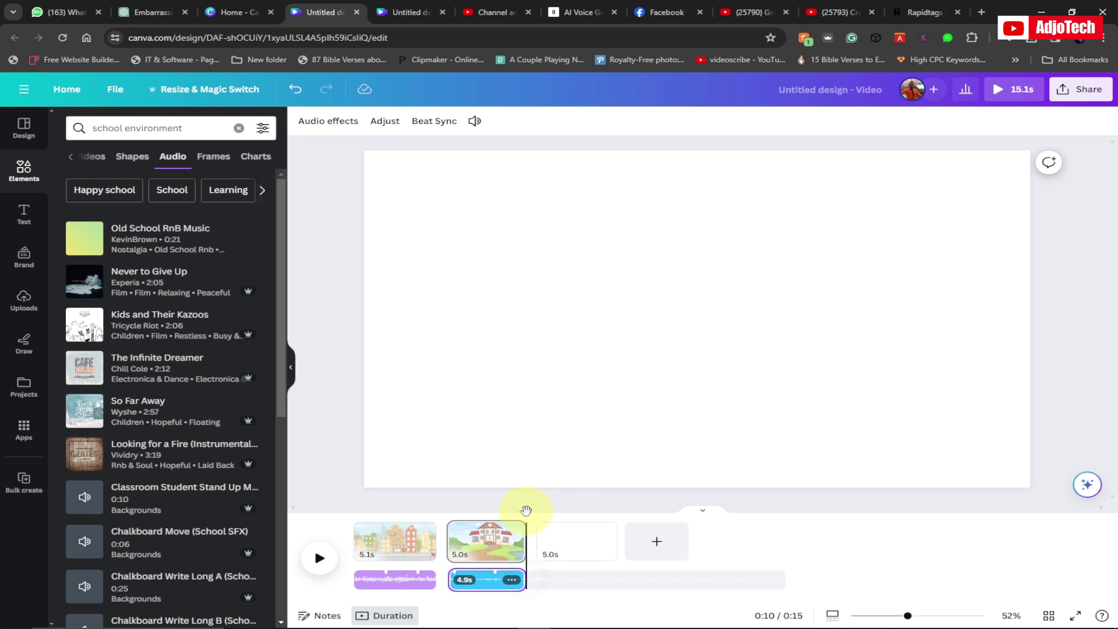
pyautogui.moveTo(526, 510); pyautogui.dragTo(557, 518)
pyautogui.click(574, 540)
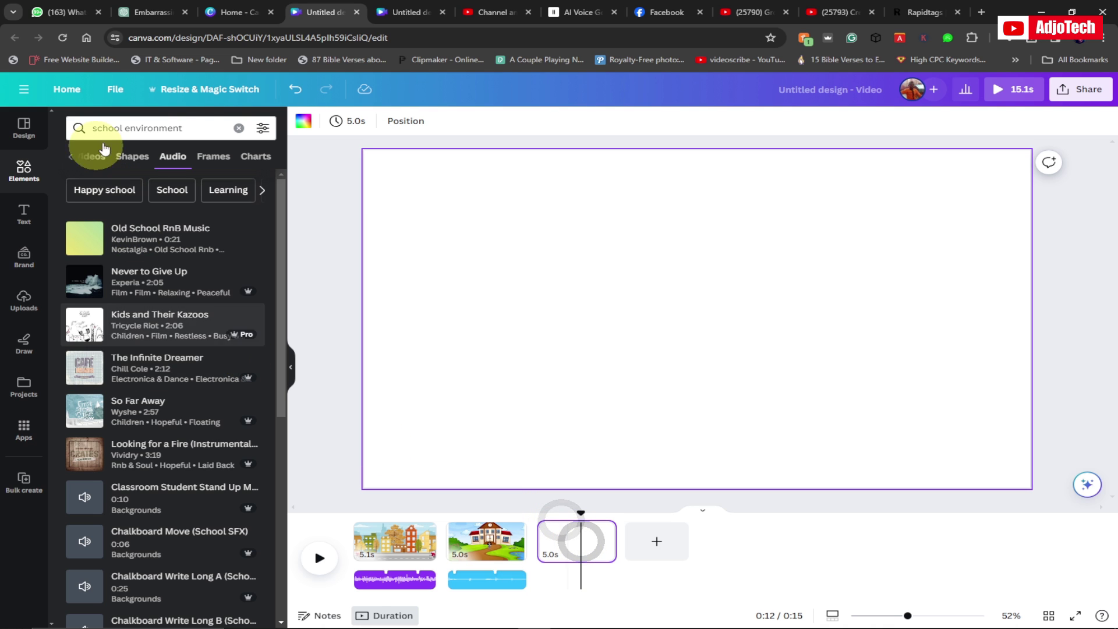
# Step: Search the graphics for "beautiful street"
pyautogui.moveTo(182, 127); pyautogui.dragTo(64, 128)
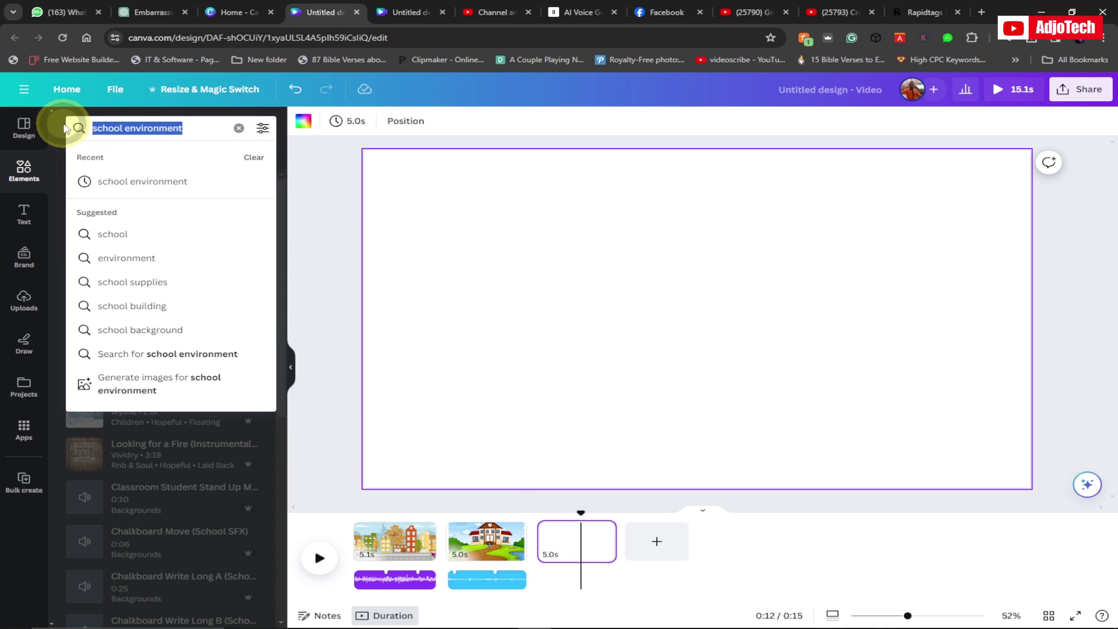
pyautogui.write('bea')
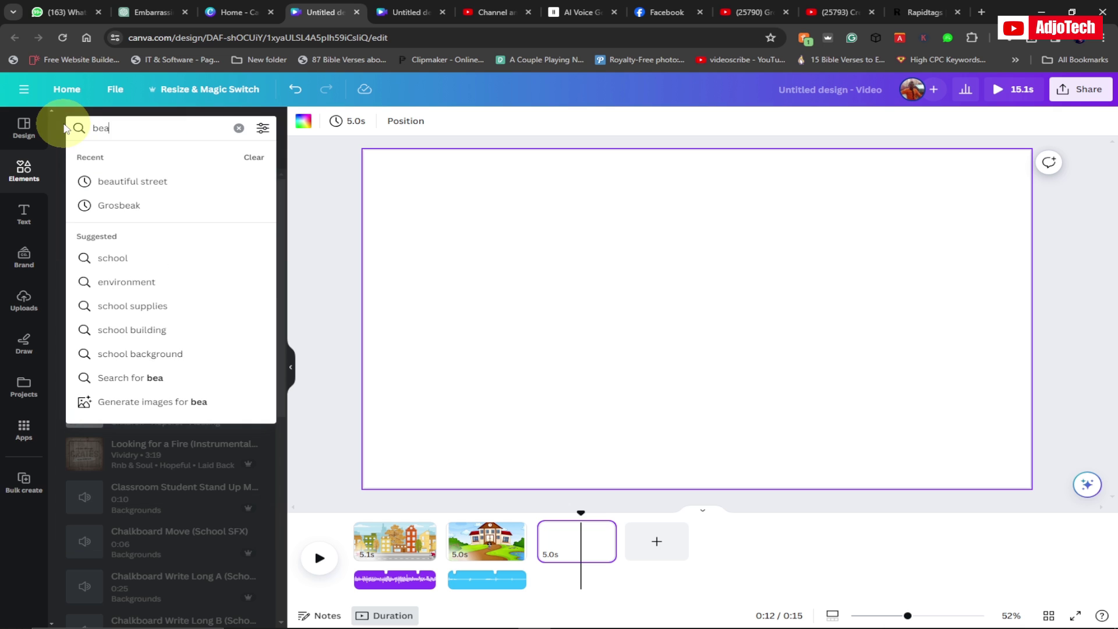
pyautogui.click(133, 182)
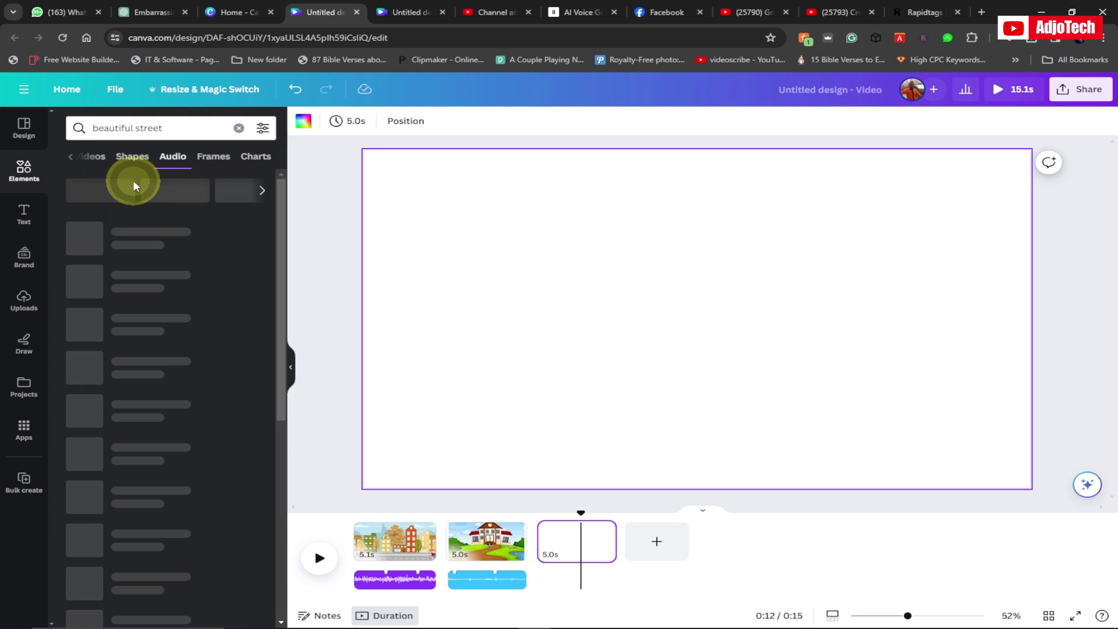
pyautogui.click(92, 159)
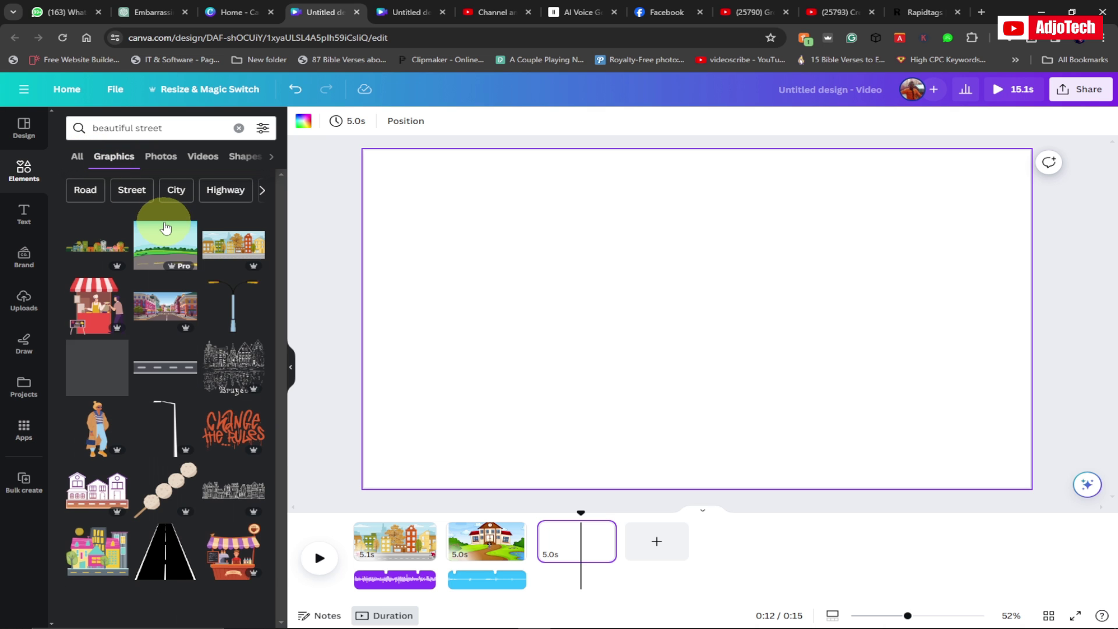
# Step: Add the street scene with pink and orange buildings to the third page and enlarge it to cover the whole page
pyautogui.click(175, 301)
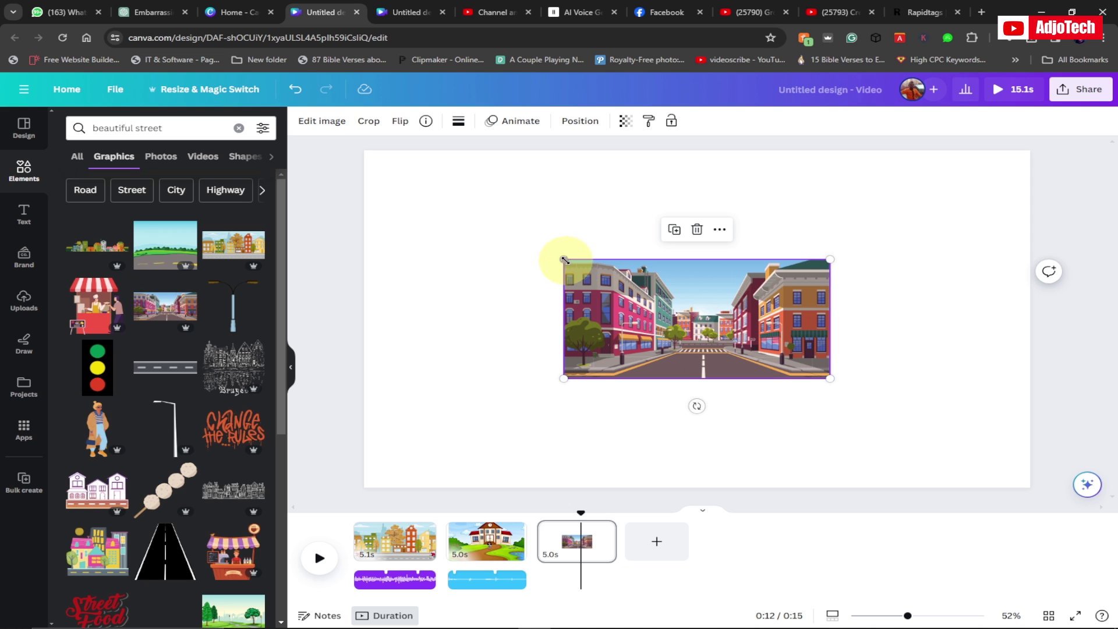
pyautogui.moveTo(564, 260); pyautogui.dragTo(359, 166)
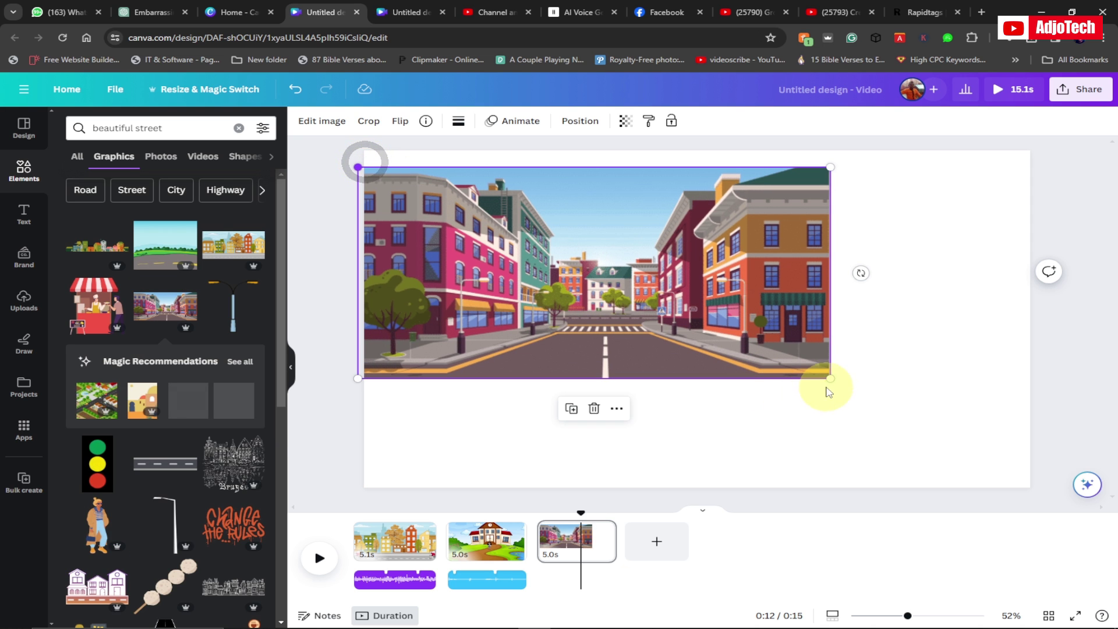
pyautogui.moveTo(830, 379); pyautogui.dragTo(1064, 493)
pyautogui.moveTo(360, 169); pyautogui.dragTo(313, 146)
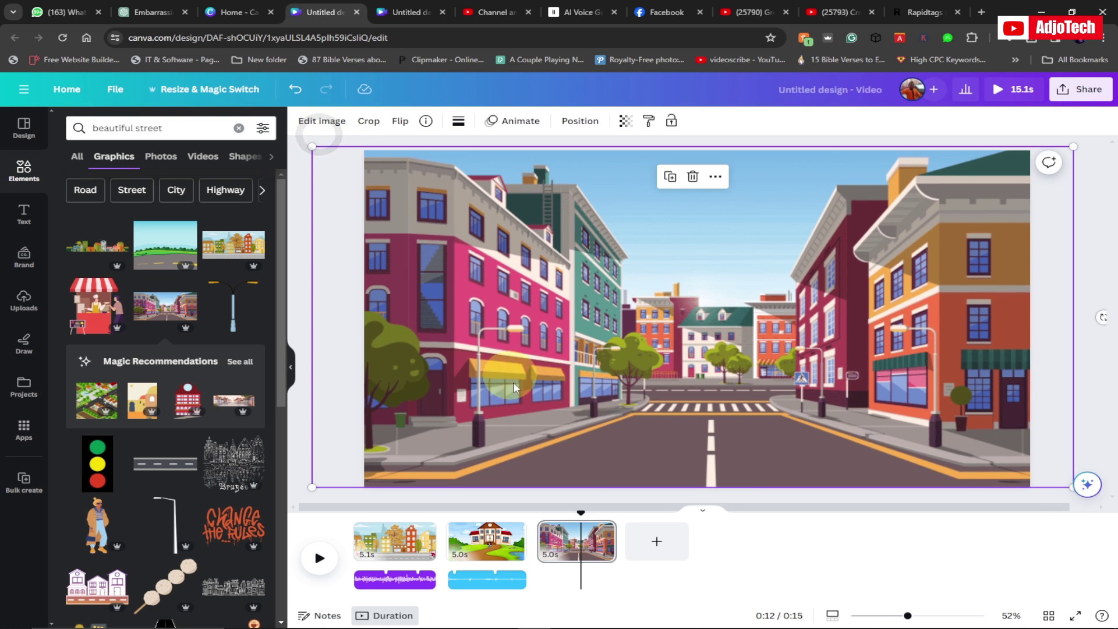
pyautogui.click(754, 553)
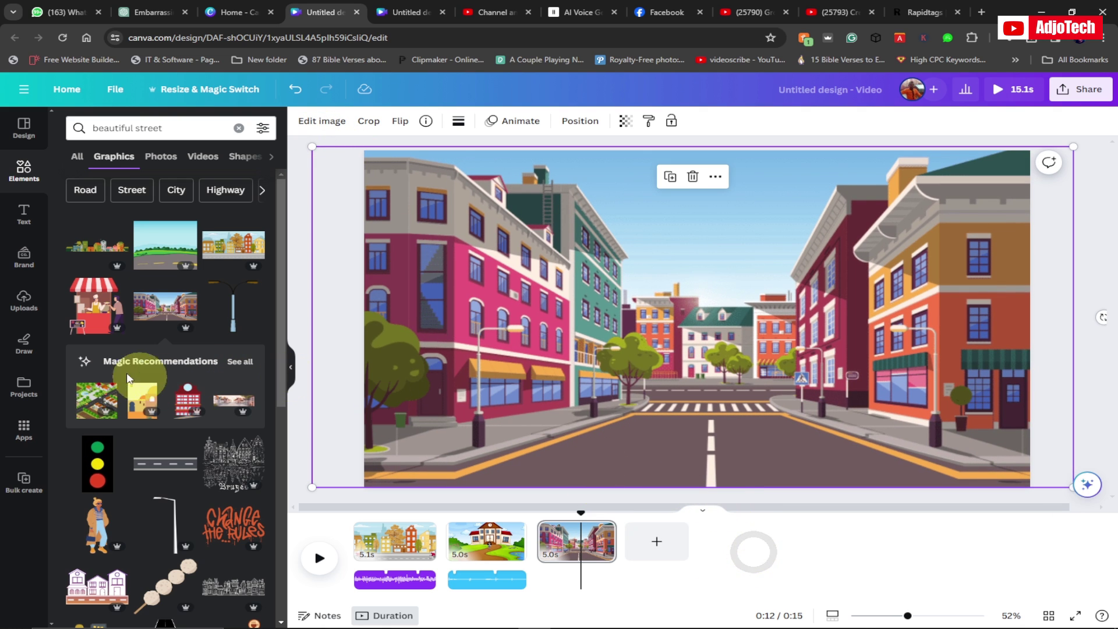
# Step: Search the graphics for "car driver"
pyautogui.moveTo(141, 234)
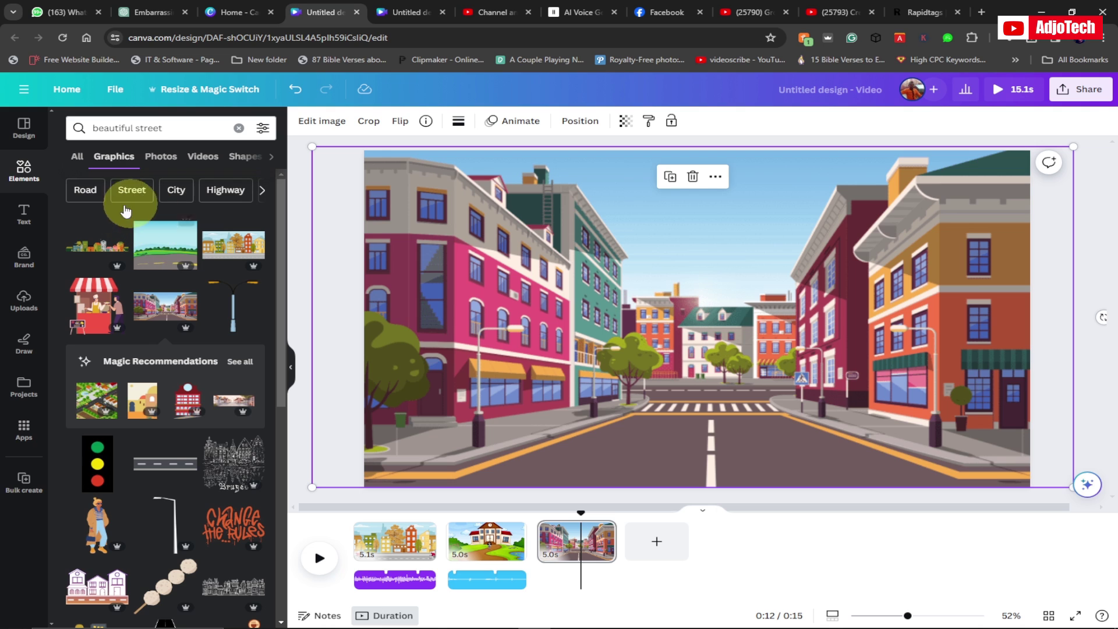
pyautogui.moveTo(167, 124); pyautogui.dragTo(89, 122)
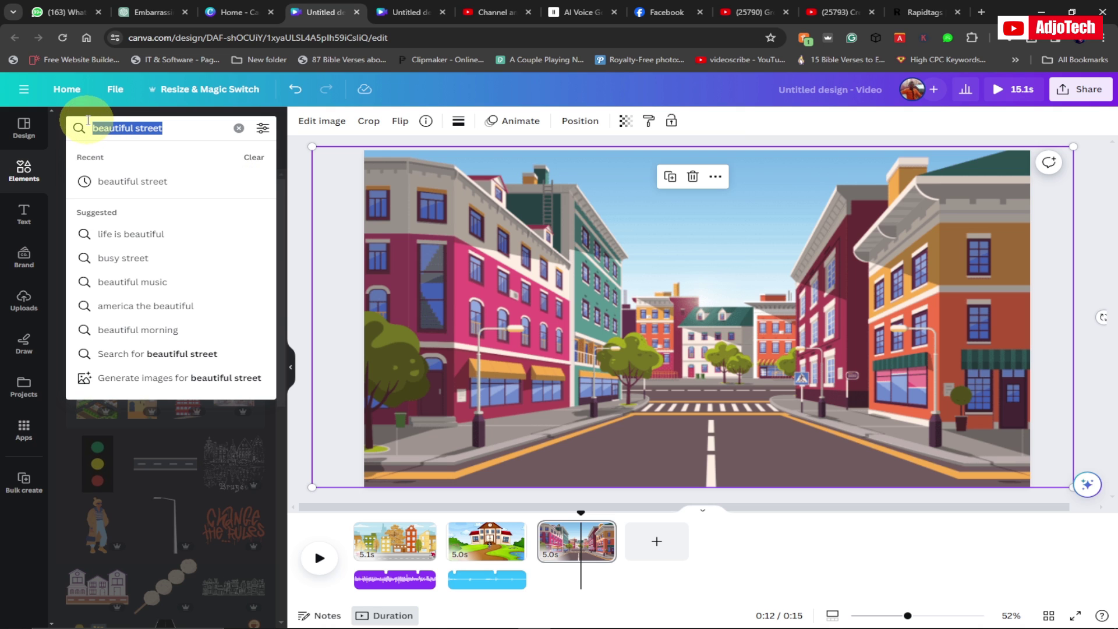
pyautogui.write('car dr')
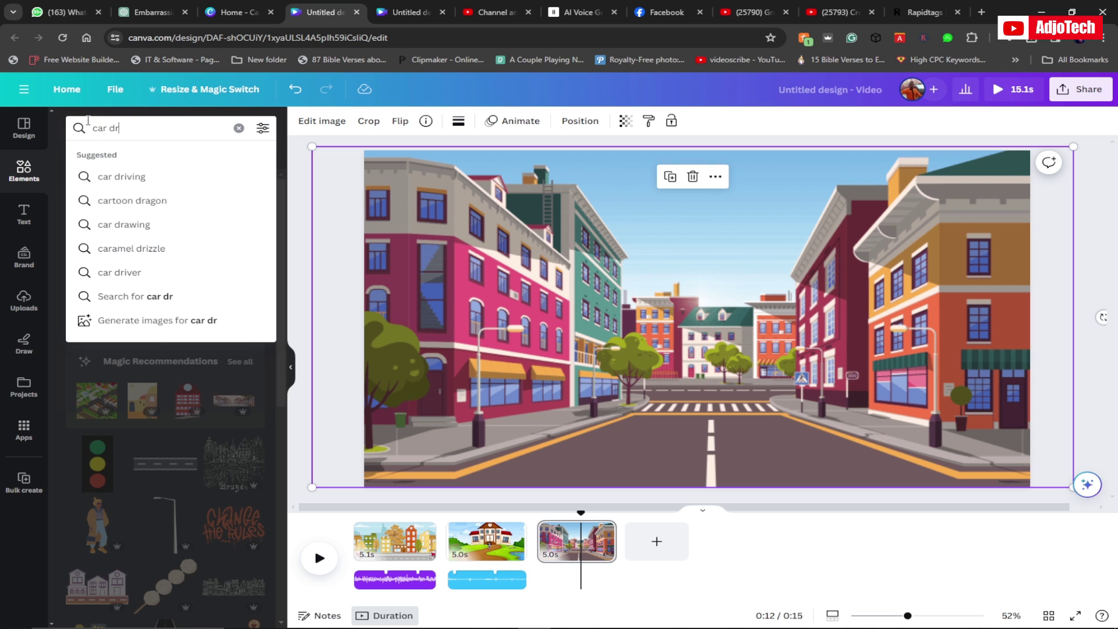
pyautogui.write('ive')
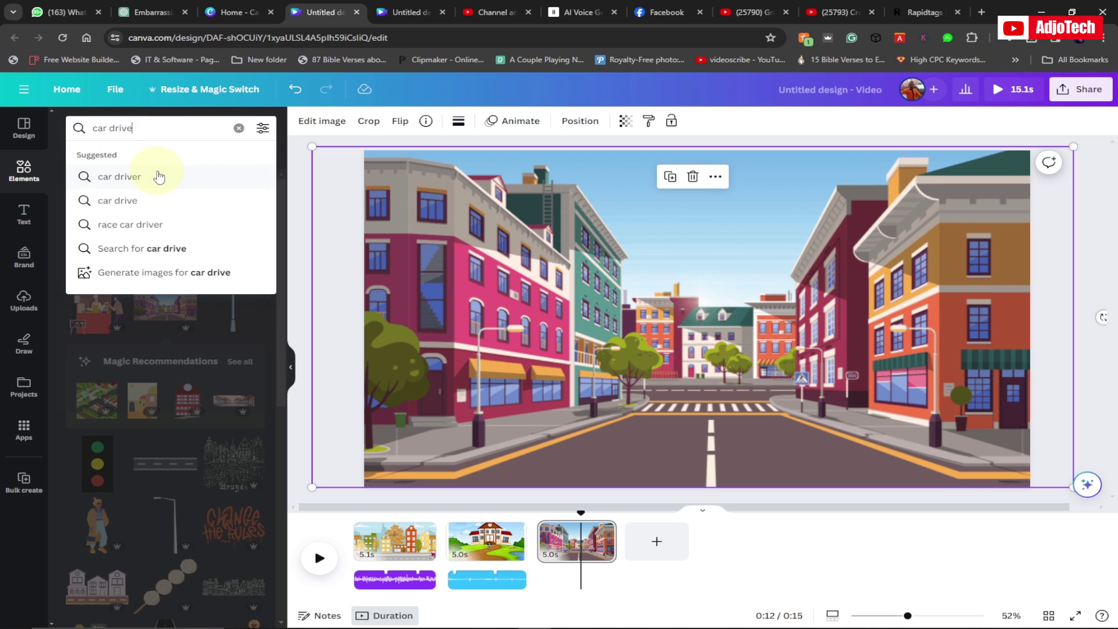
pyautogui.click(138, 176)
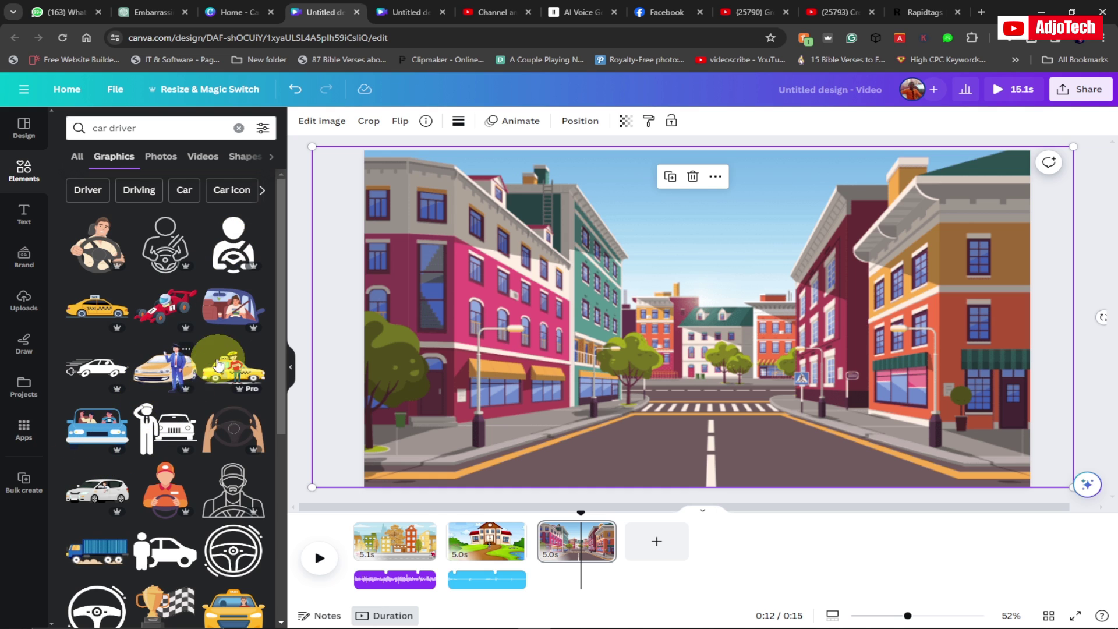
# Step: Add the blue car with two people inside and shrink it to sit on the road near the crosswalk
pyautogui.click(109, 438)
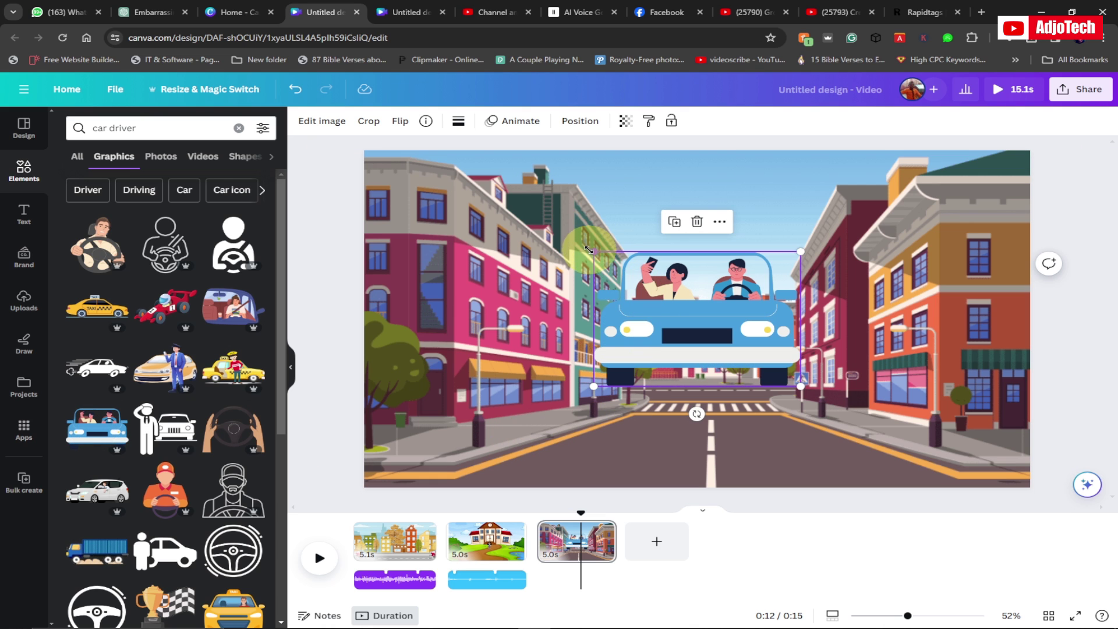
pyautogui.moveTo(590, 248); pyautogui.dragTo(752, 401)
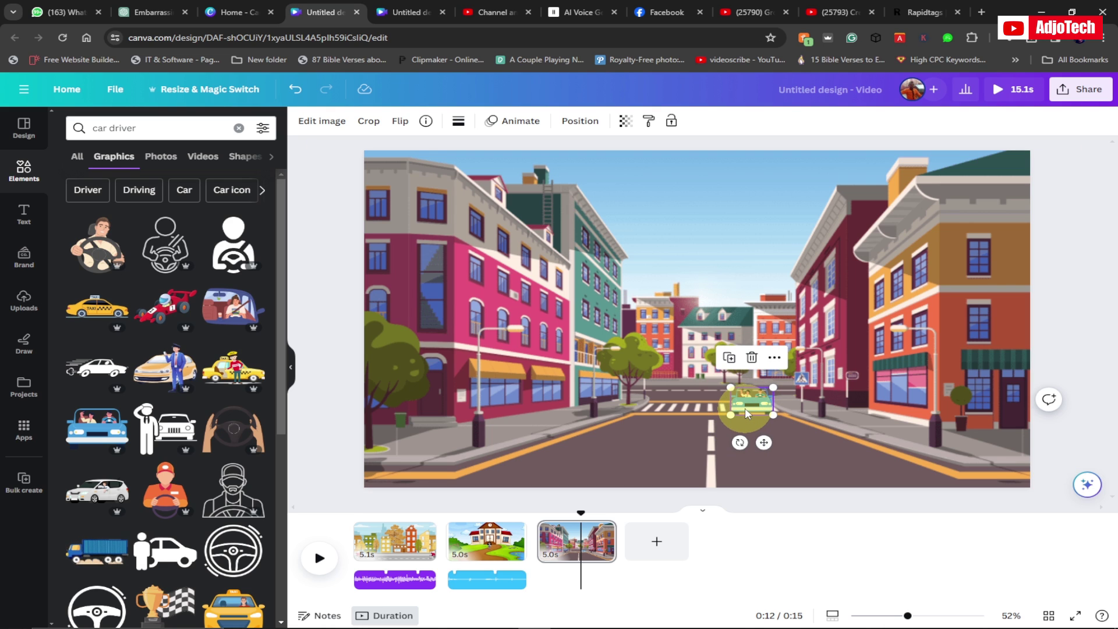
# Step: From the third page's start, create a custom animation moving the car from the crosswalk down the road past the page's lower edge
pyautogui.moveTo(575, 516); pyautogui.dragTo(539, 516)
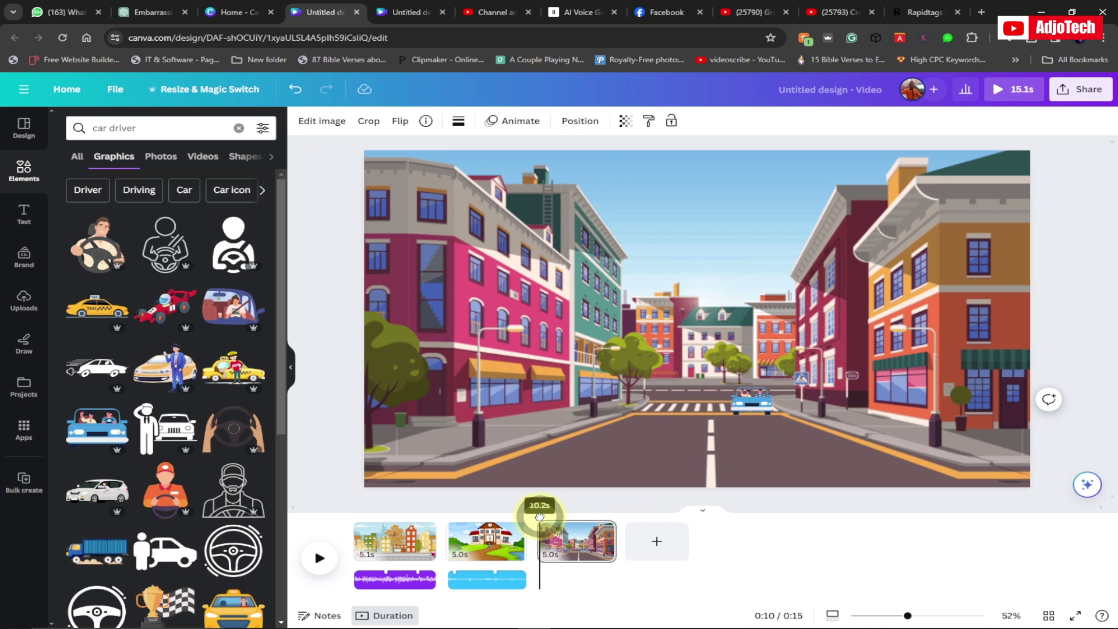
pyautogui.click(750, 407)
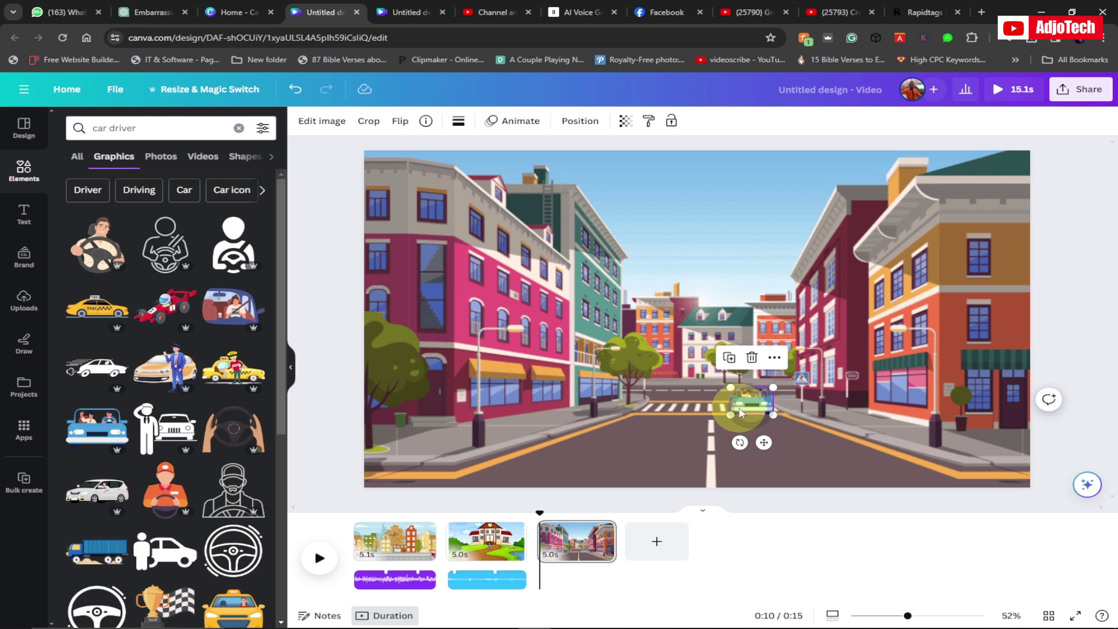
pyautogui.click(521, 120)
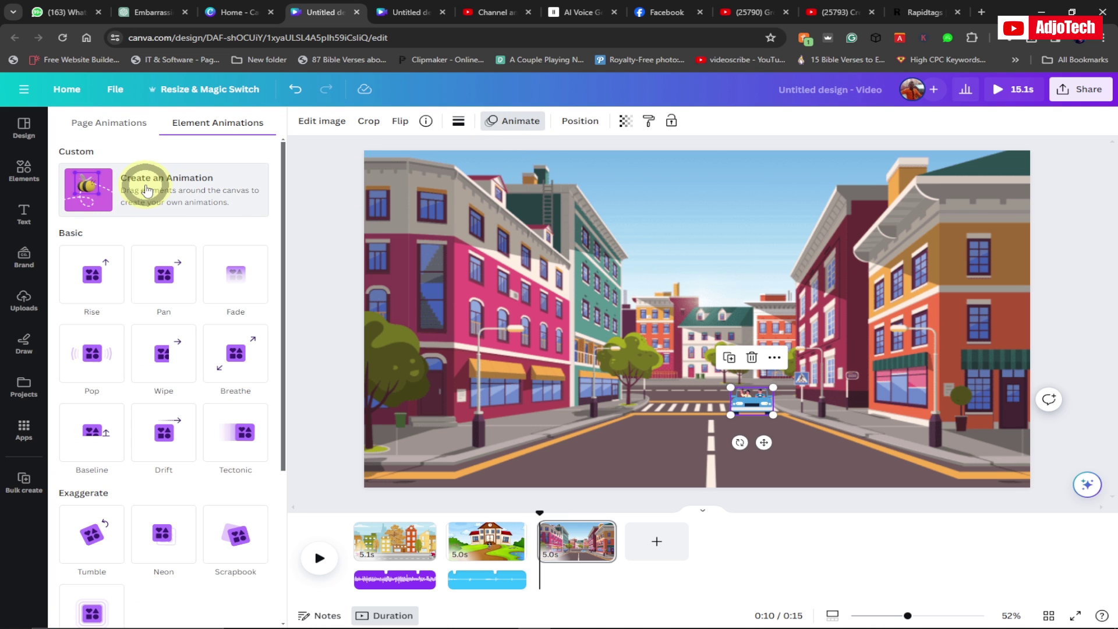
pyautogui.click(148, 190)
pyautogui.moveTo(751, 411); pyautogui.dragTo(834, 526)
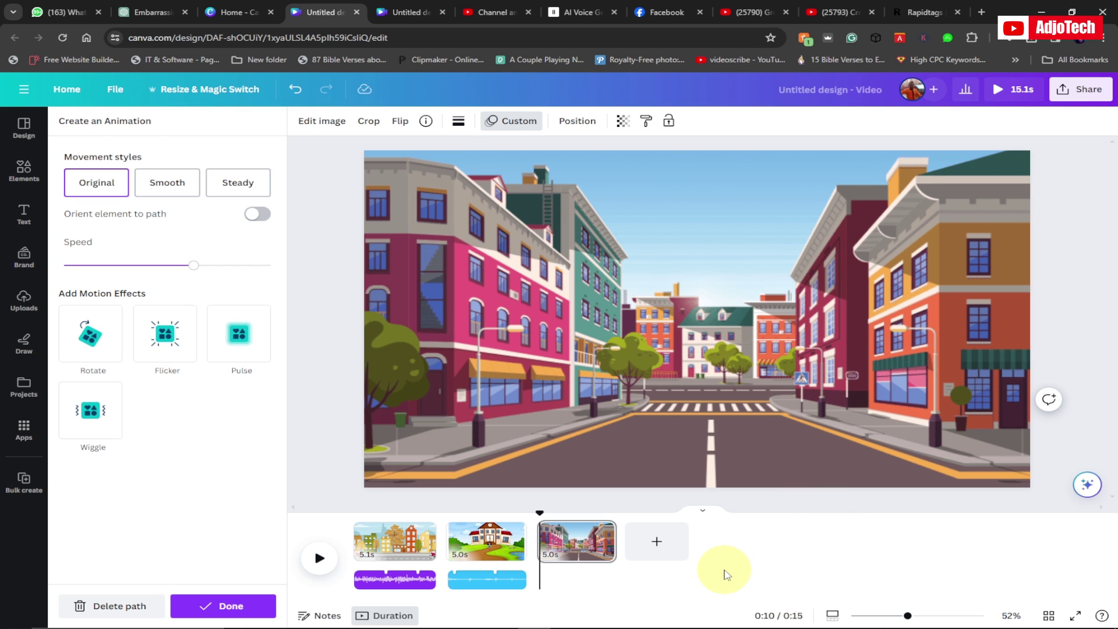
# Step: Search the elements for "car driver" again
pyautogui.click(23, 170)
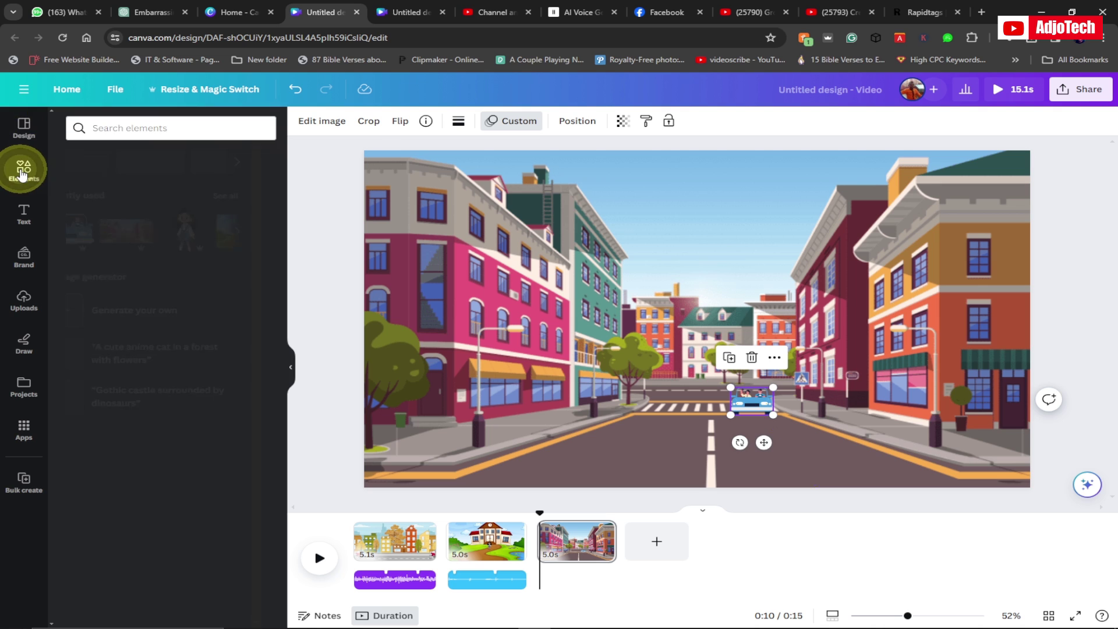
pyautogui.click(135, 127)
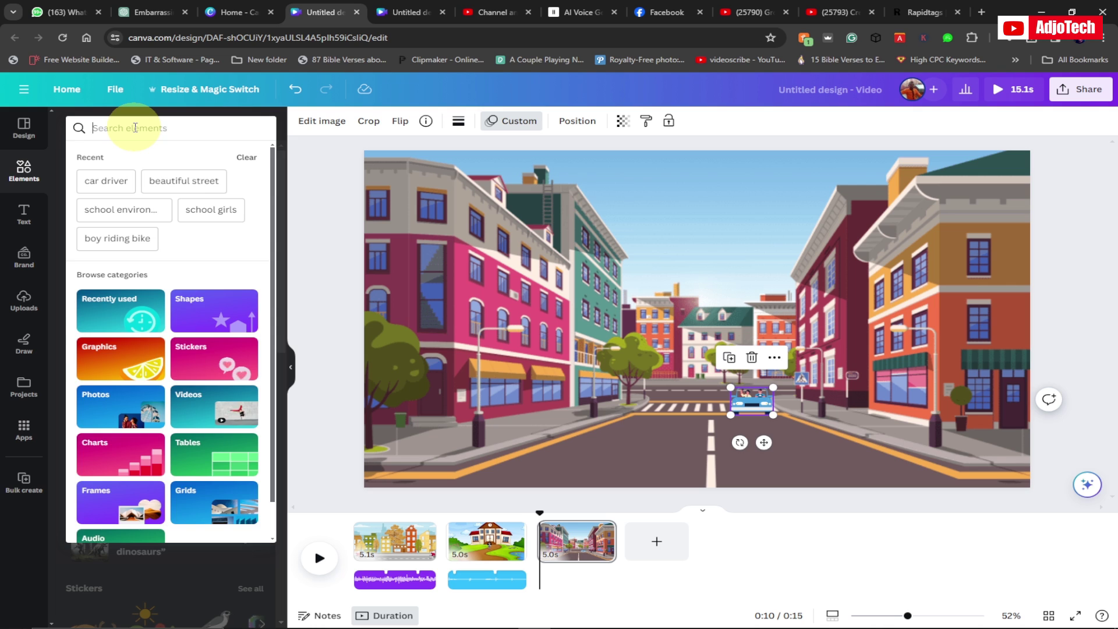
pyautogui.write('car')
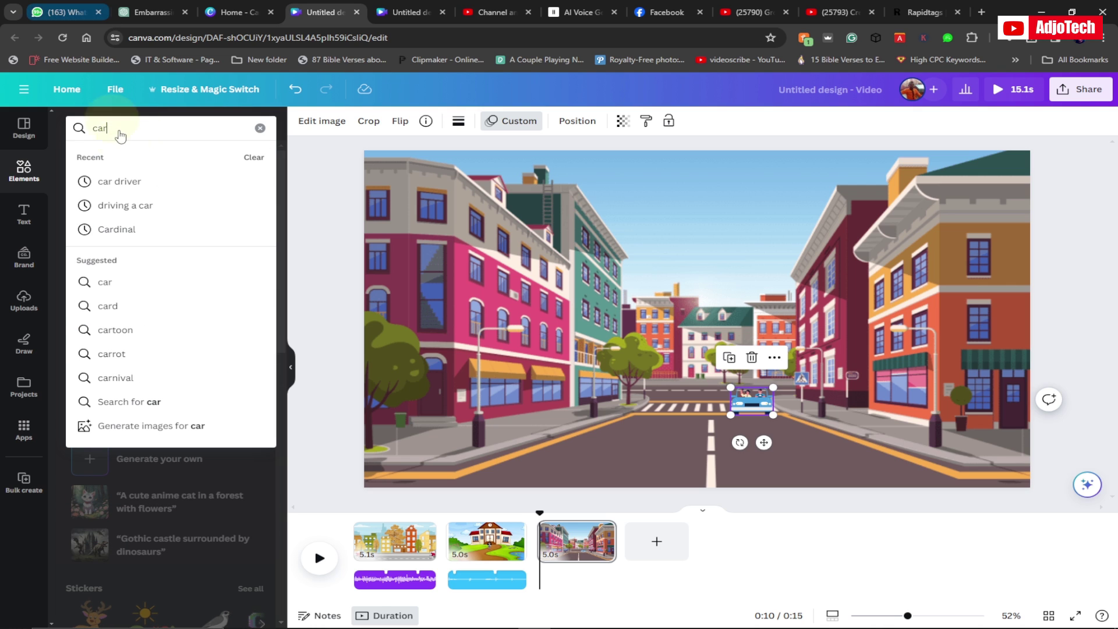
pyautogui.click(133, 181)
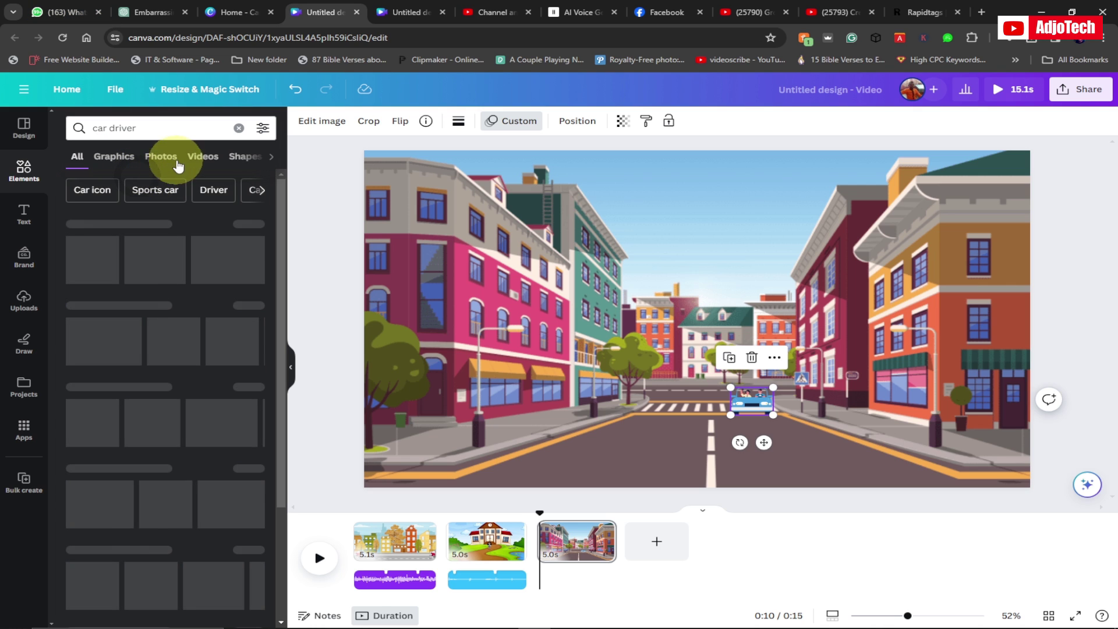
# Step: Narrow the "car driver" results to audio and look through them for a driving sound
pyautogui.click(271, 156)
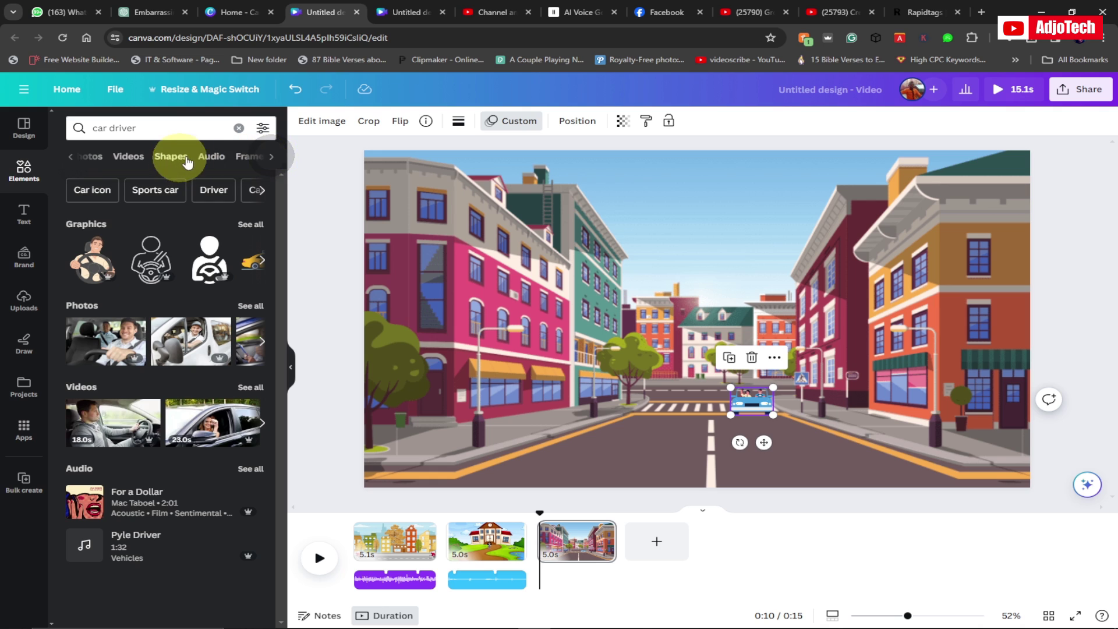
pyautogui.click(205, 160)
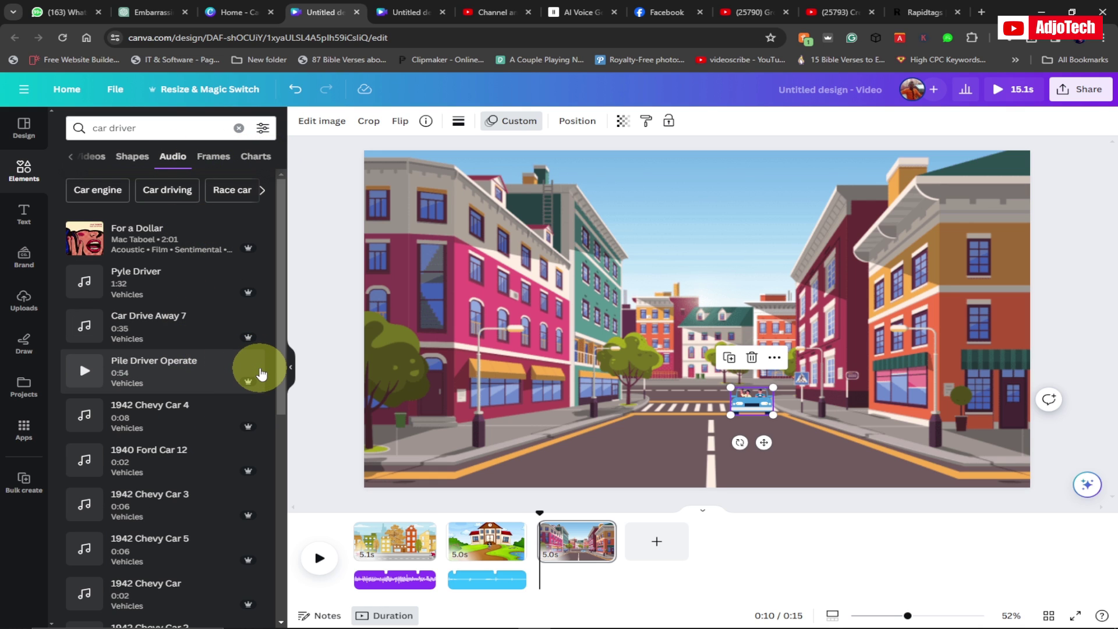
pyautogui.scroll(-4, 260, 373)
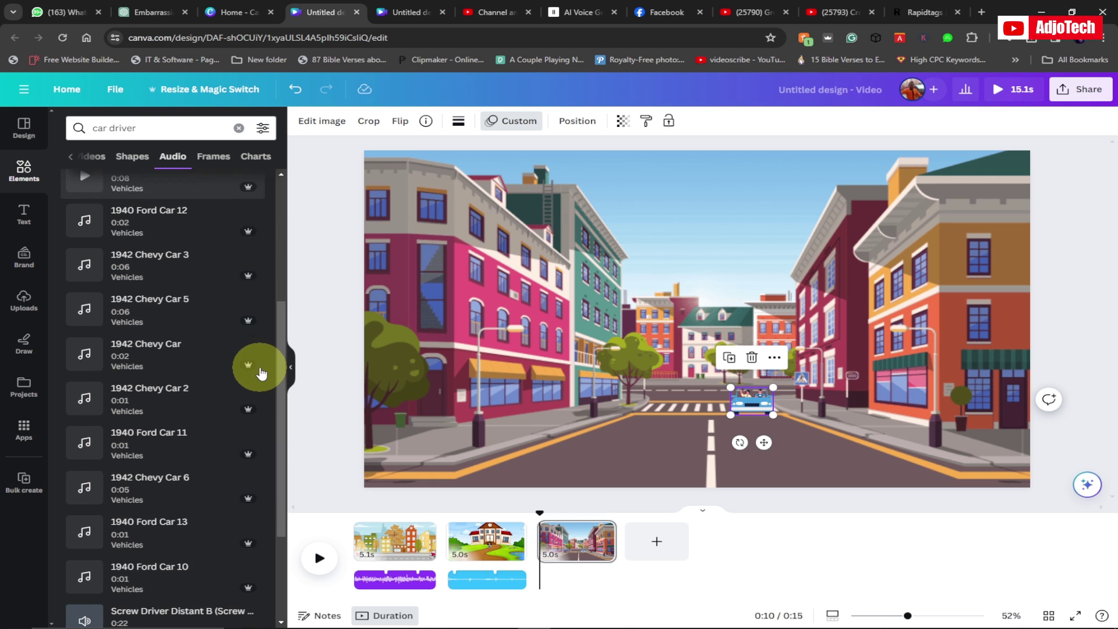
pyautogui.scroll(-1, 261, 370)
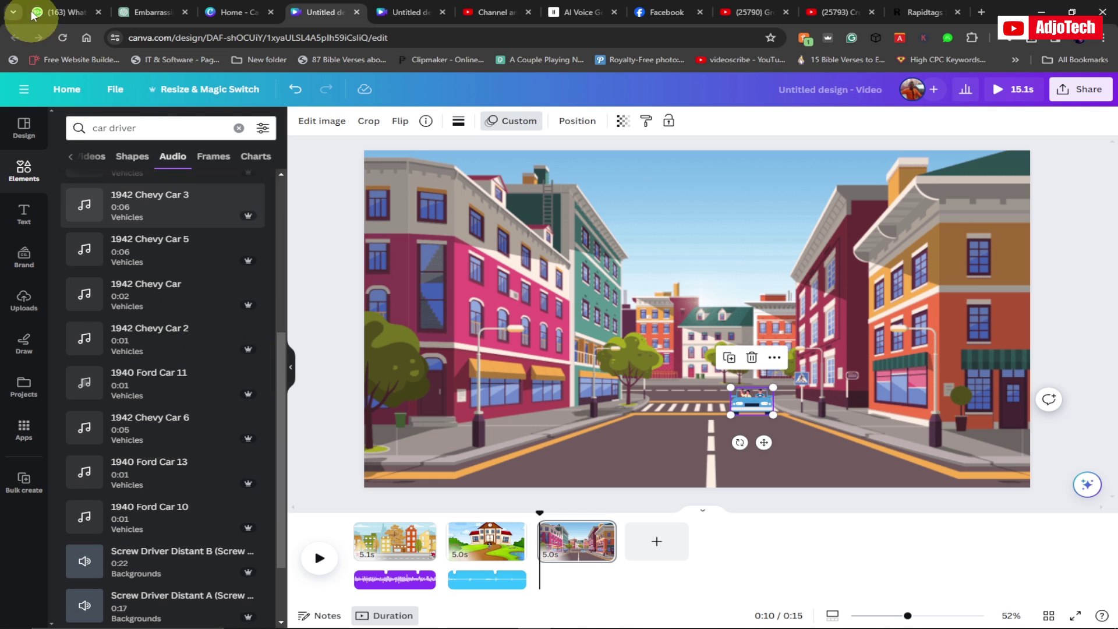
# Step: Search the audio for "car drive" and look through the results for a suitable car sound
pyautogui.click(154, 130)
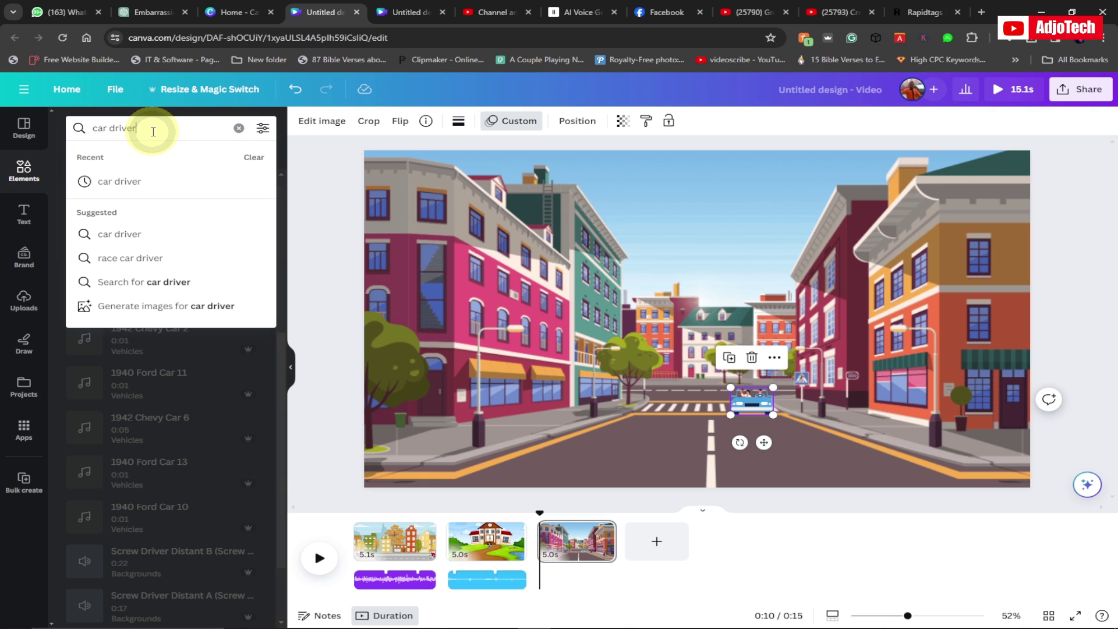
pyautogui.press('Return')
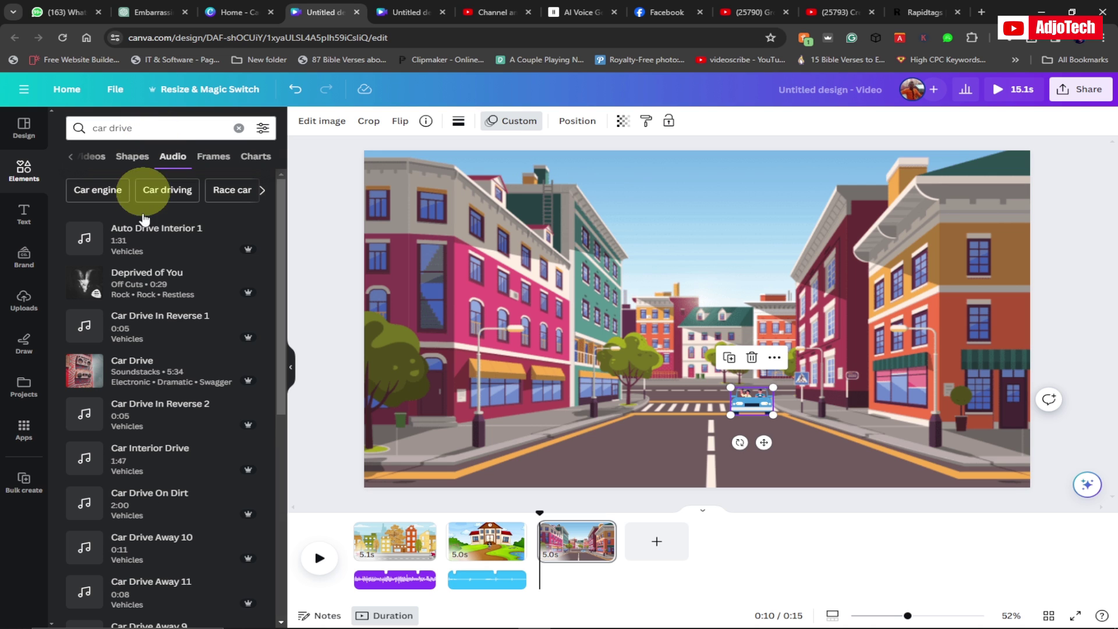
pyautogui.scroll(-3, 208, 481)
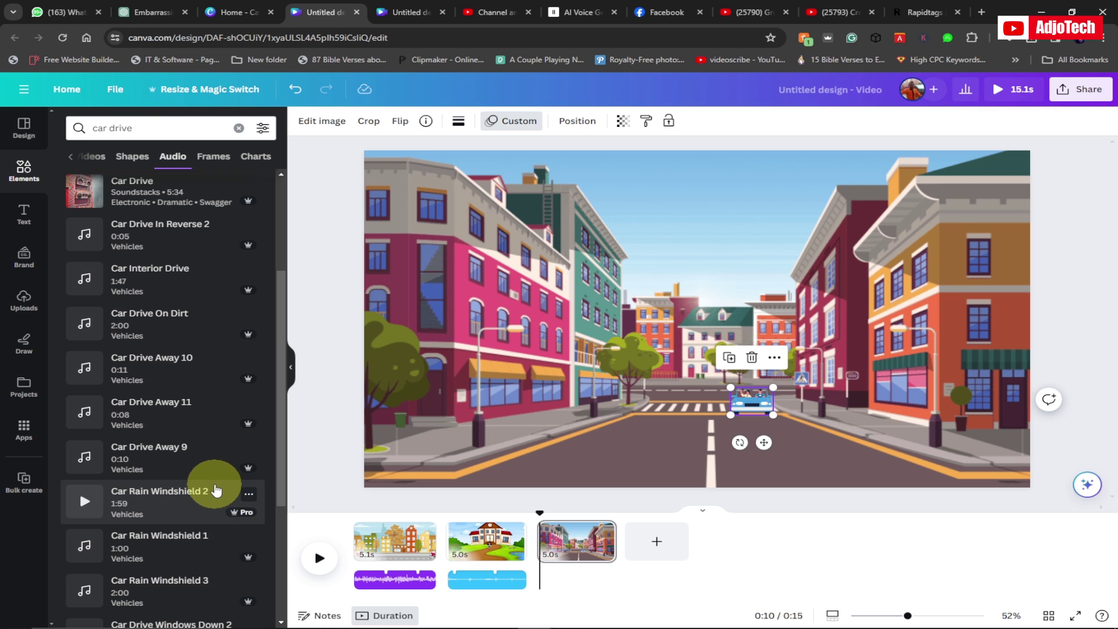
pyautogui.scroll(-3, 219, 497)
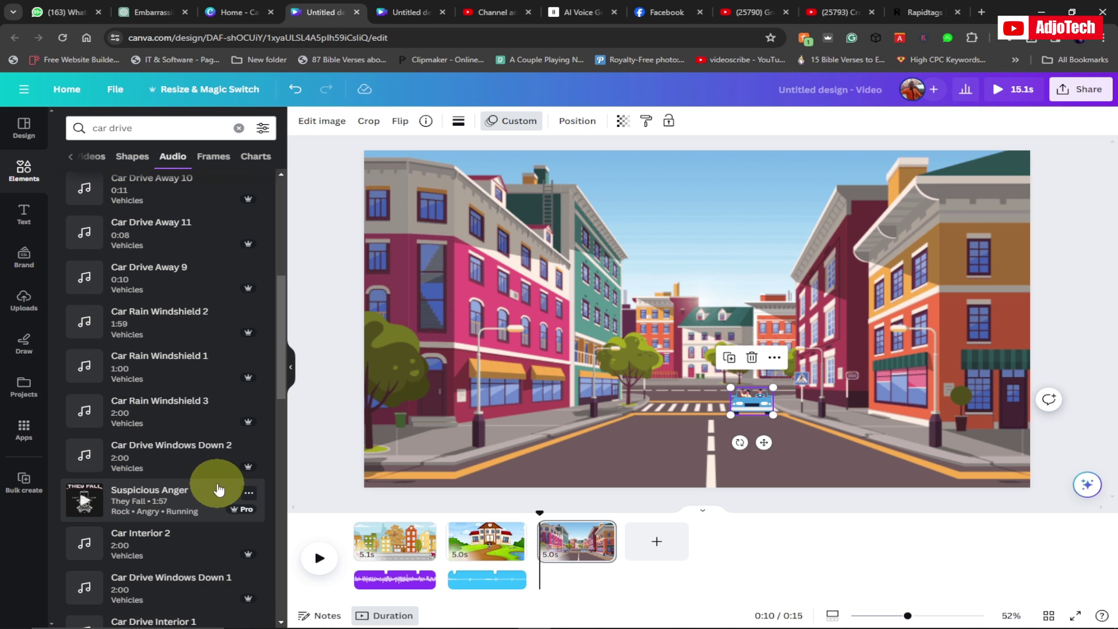
pyautogui.scroll(-3, 220, 490)
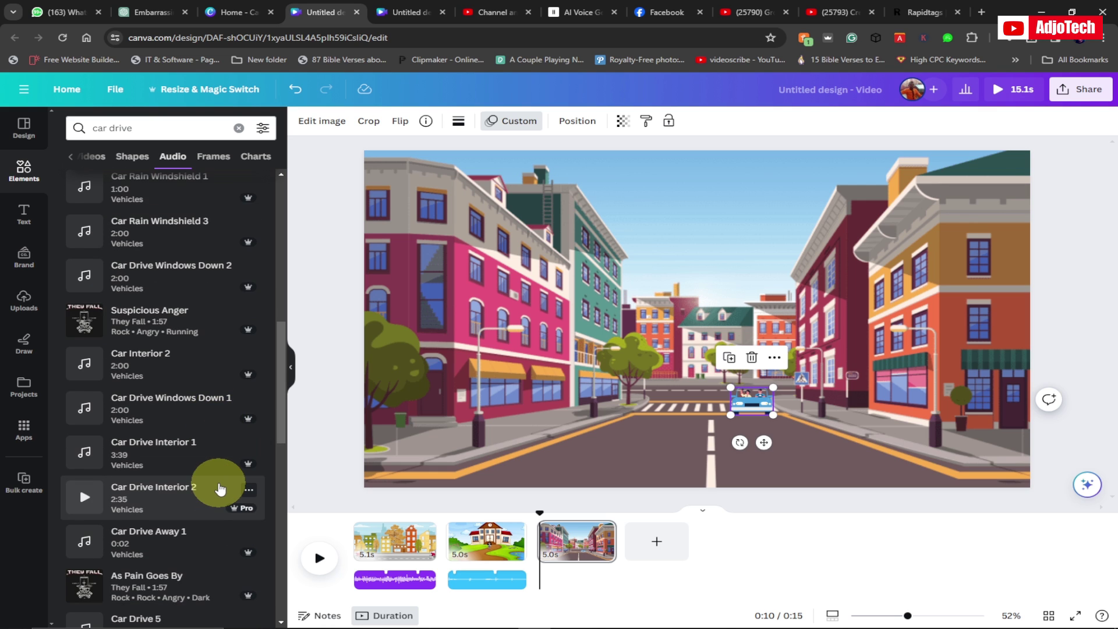
pyautogui.scroll(-2, 220, 489)
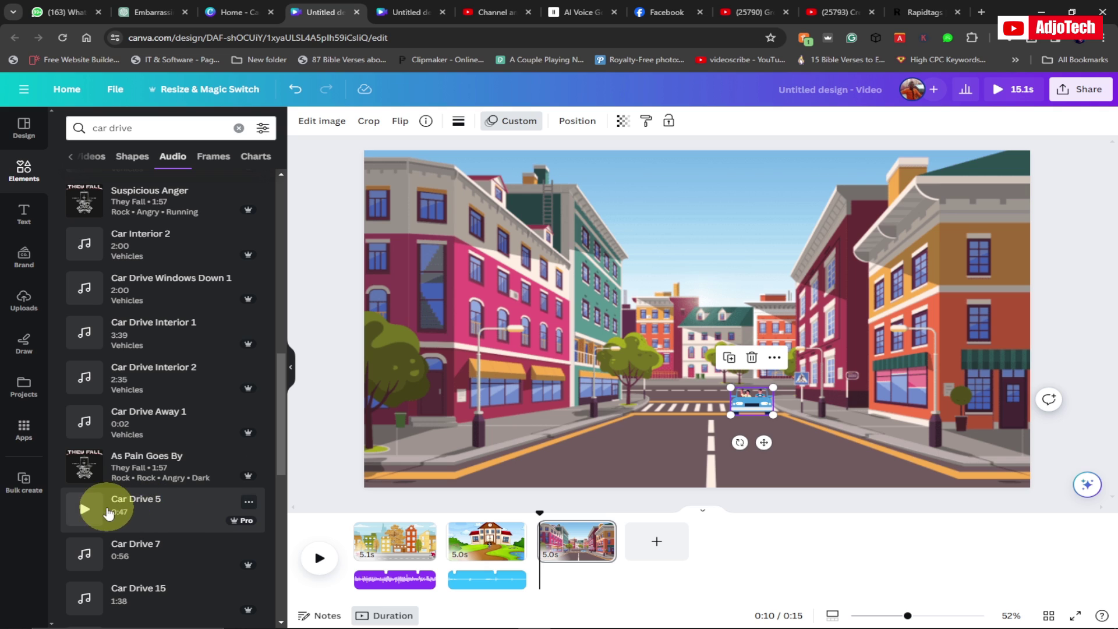
# Step: Preview the Car Drive 5 sound and add it under the third page
pyautogui.click(84, 511)
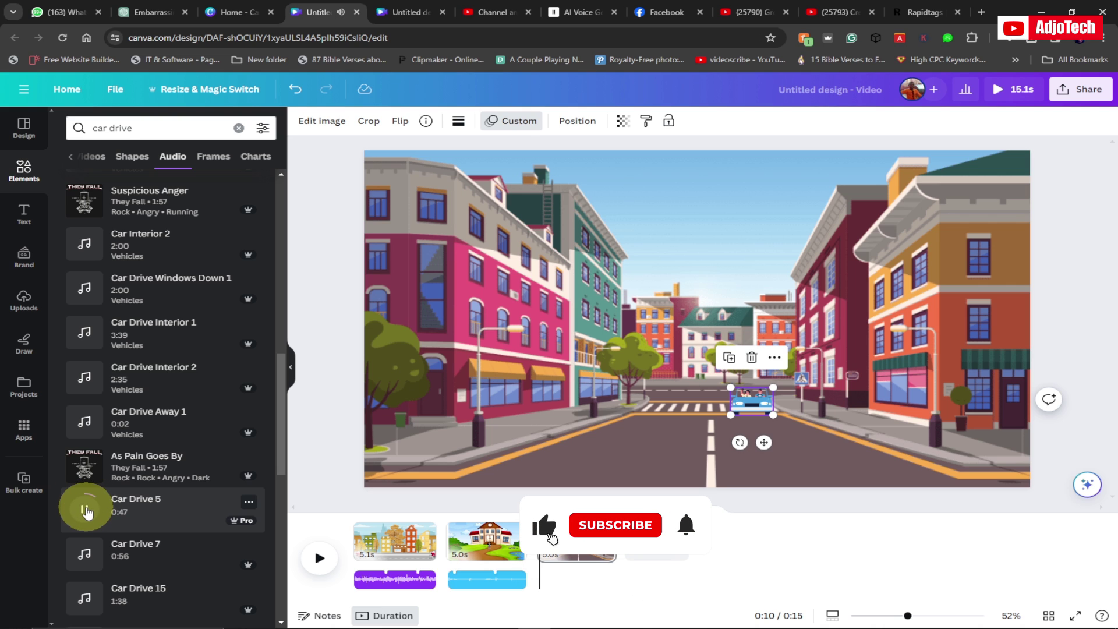
pyautogui.click(84, 511)
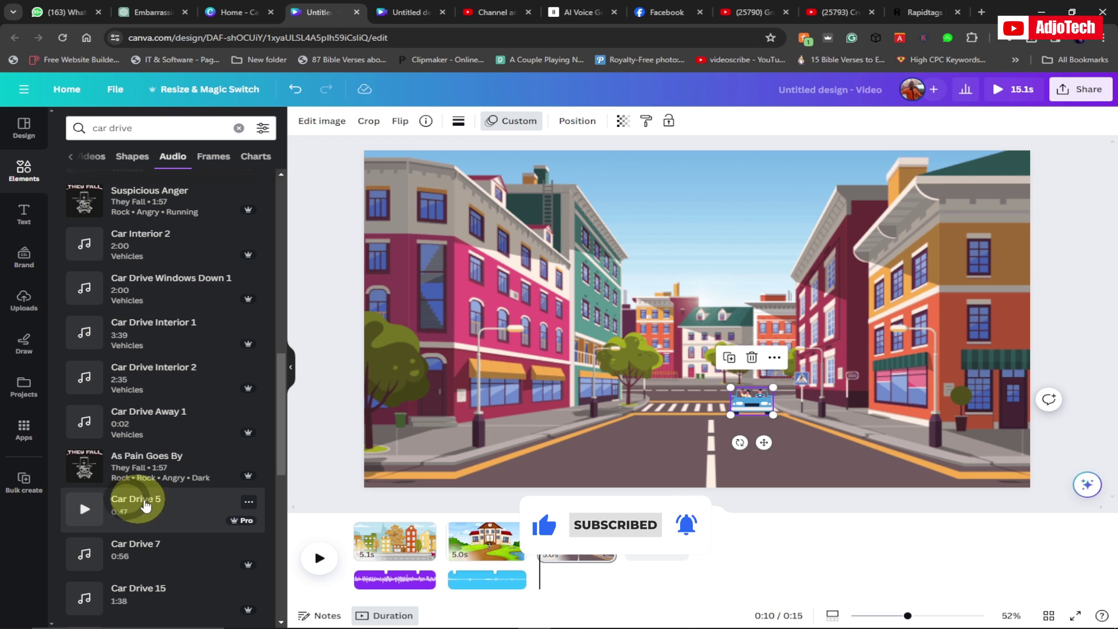
pyautogui.click(120, 502)
# Step: Play the video from the very start through to the car scene and pause it
pyautogui.moveTo(541, 514); pyautogui.dragTo(332, 508)
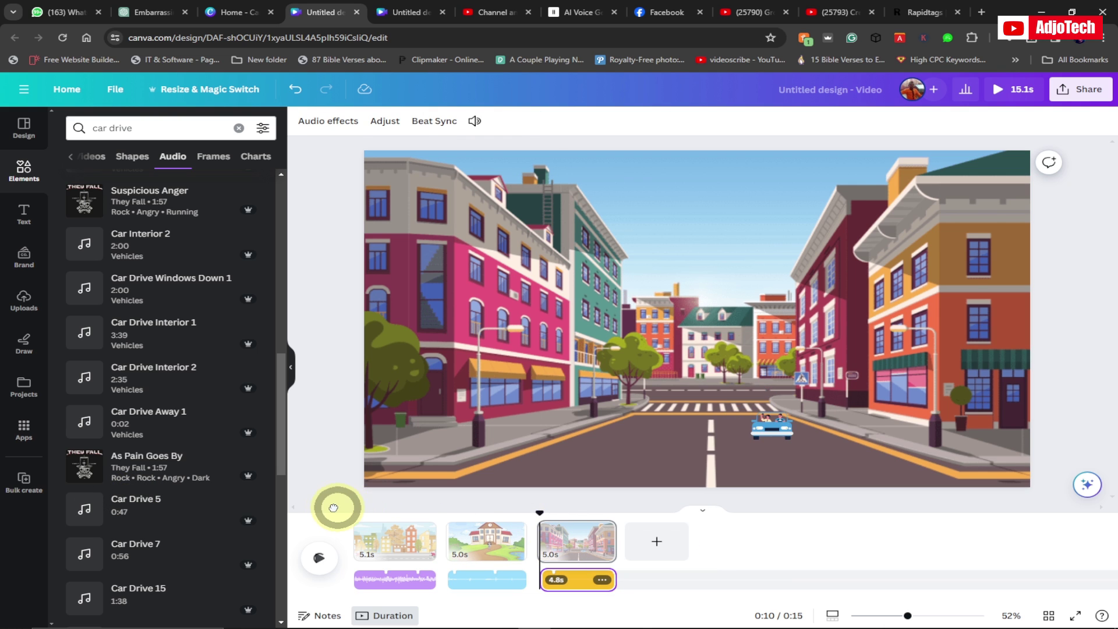
pyautogui.press('space')
pyautogui.click(350, 514)
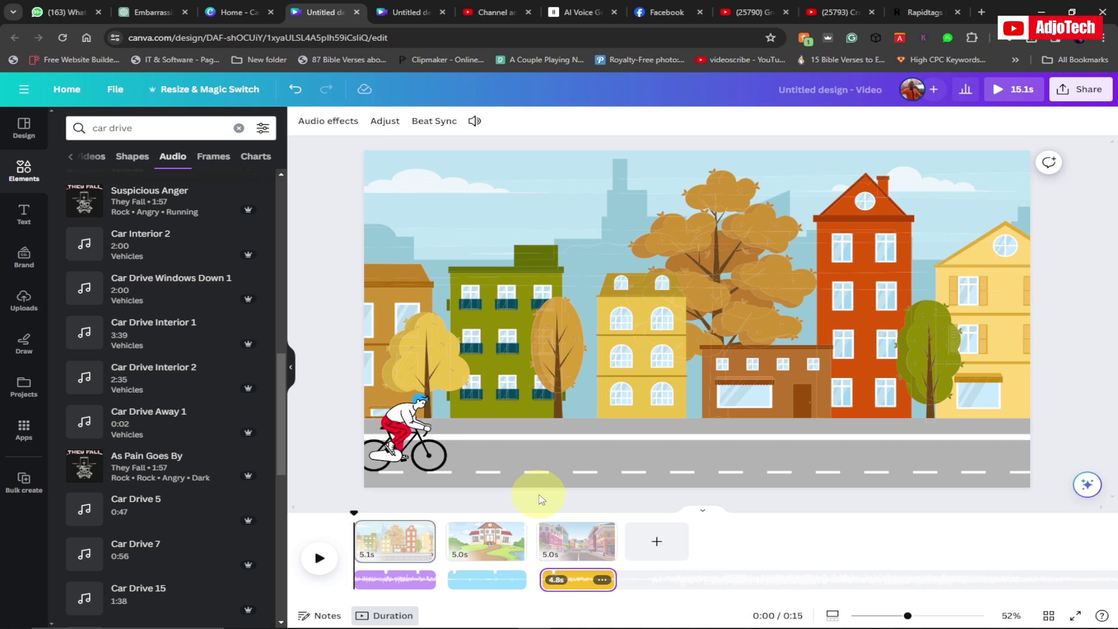
pyautogui.click(318, 560)
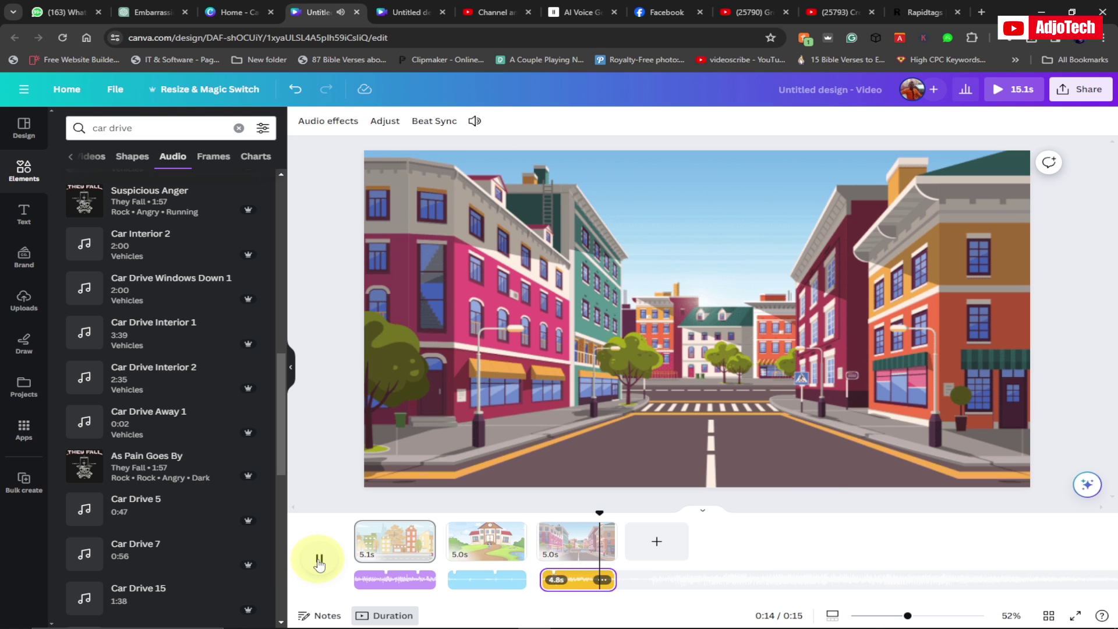
pyautogui.click(318, 561)
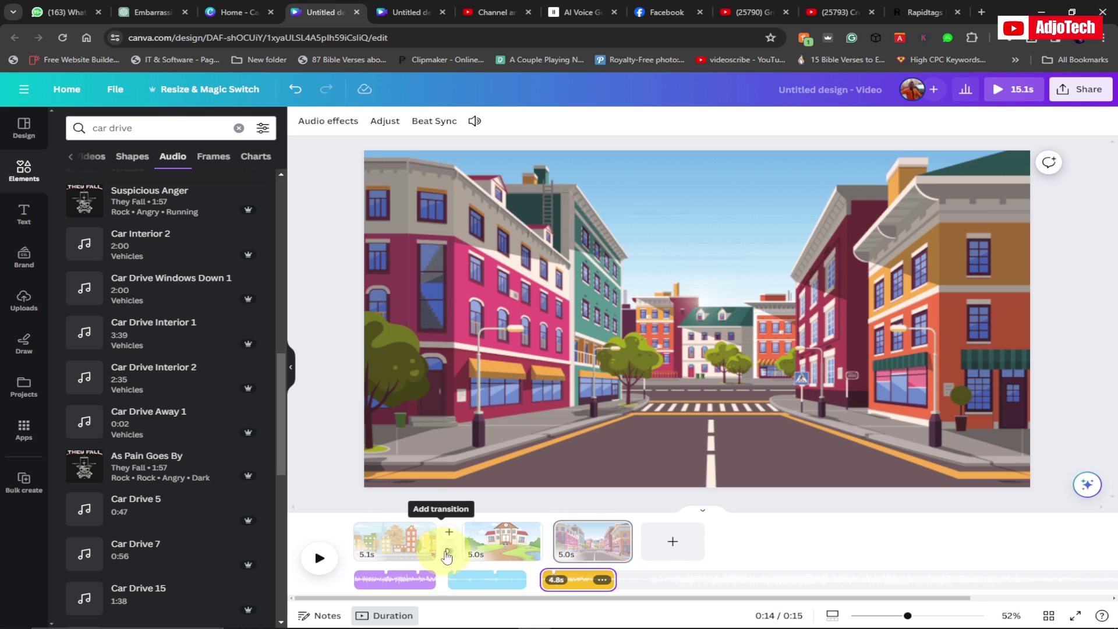
# Step: Add a Colour Wipe transition between the first and second pages with its direction set to rightward
pyautogui.click(441, 556)
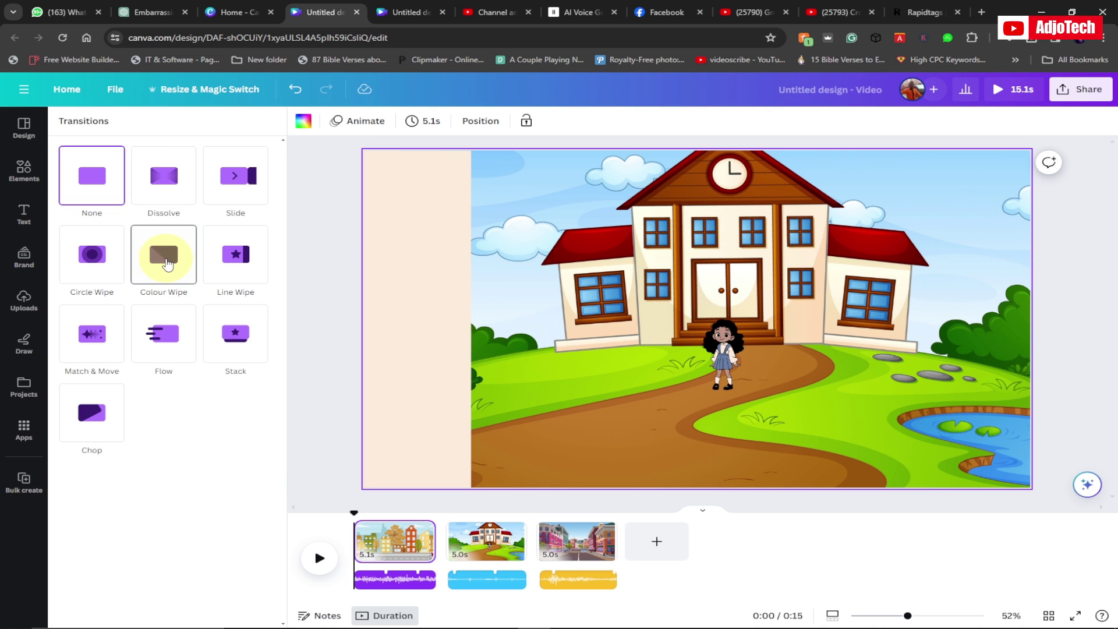
pyautogui.click(171, 264)
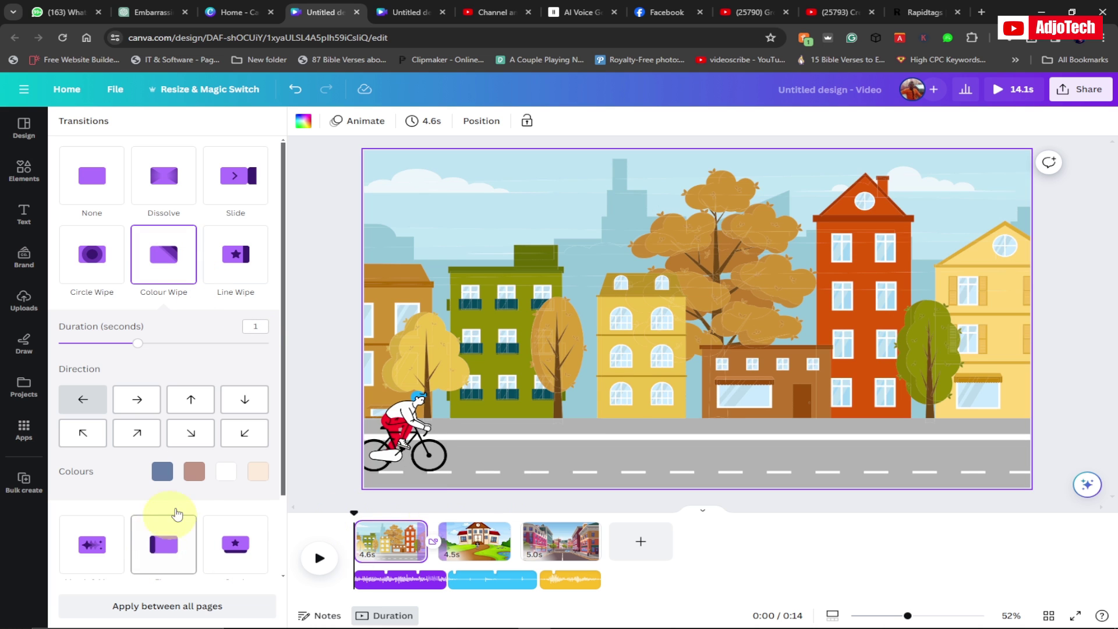
pyautogui.click(135, 400)
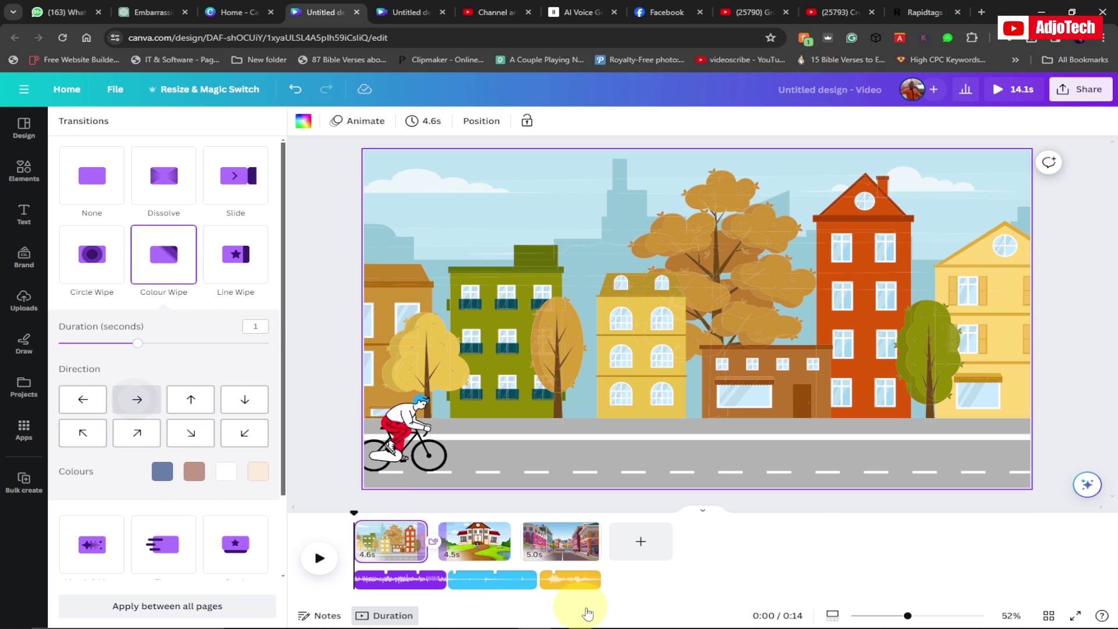
# Step: Add a rightward Colour Wipe transition between the second and third pages
pyautogui.moveTo(521, 550)
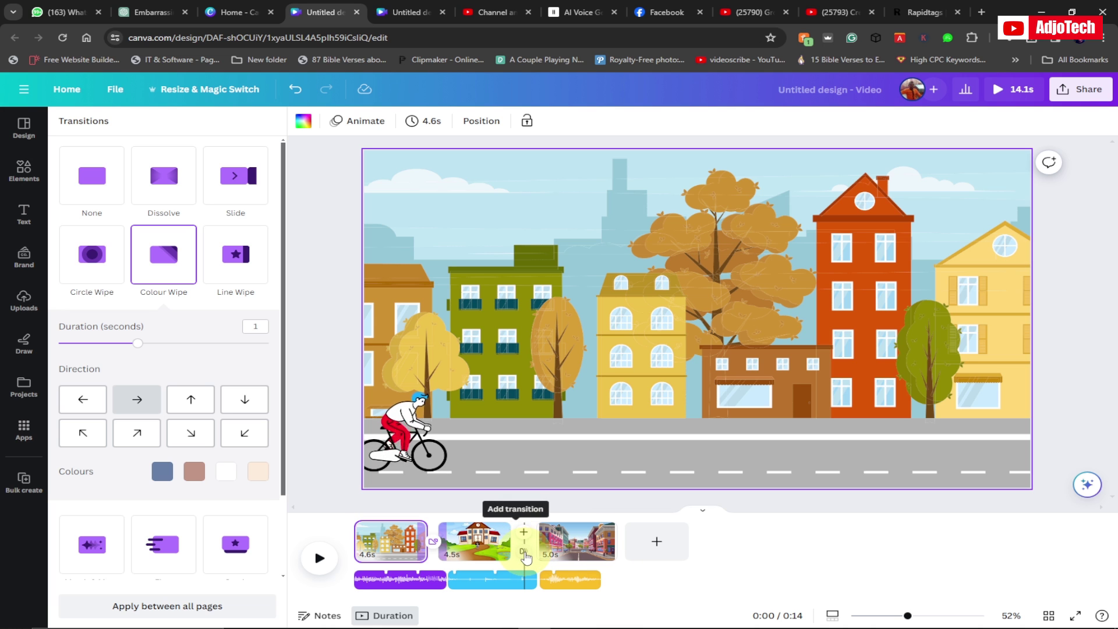
pyautogui.click(523, 554)
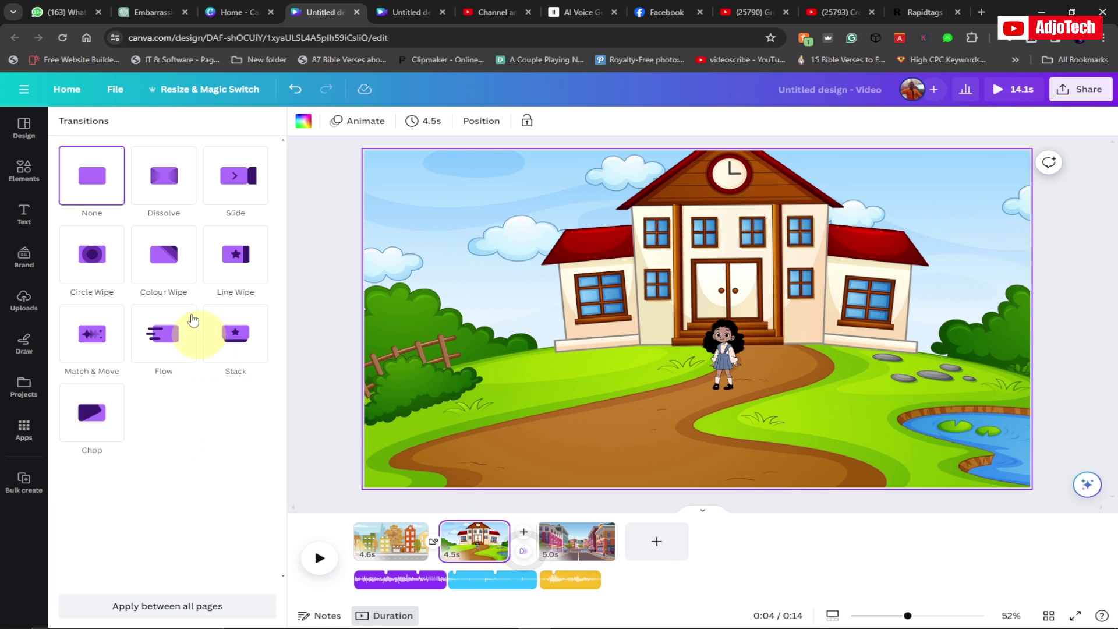
pyautogui.click(155, 272)
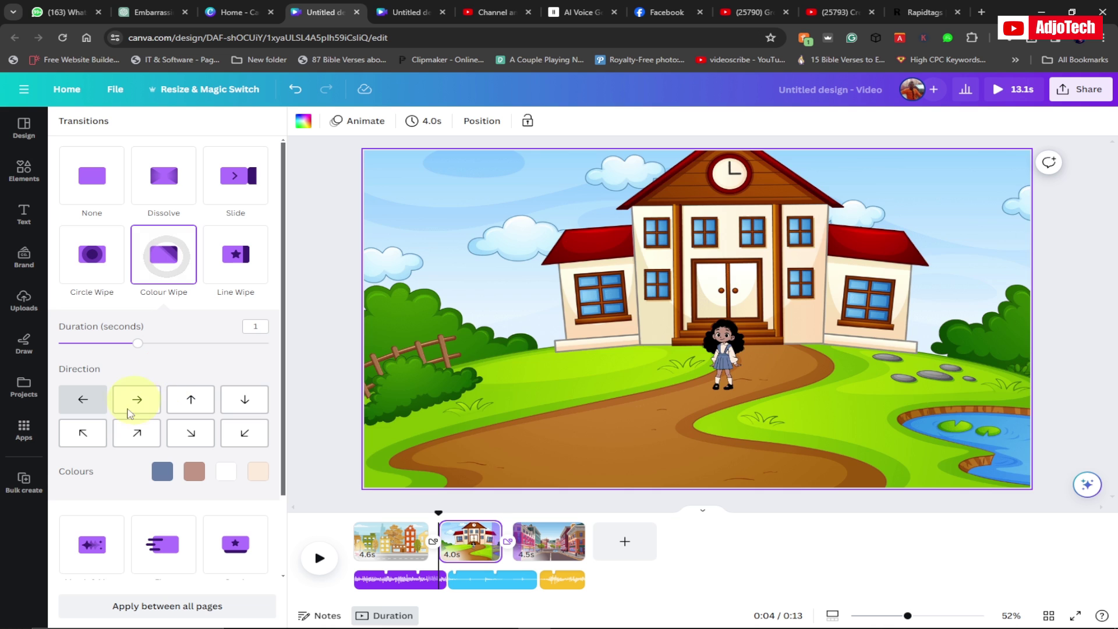
pyautogui.click(135, 402)
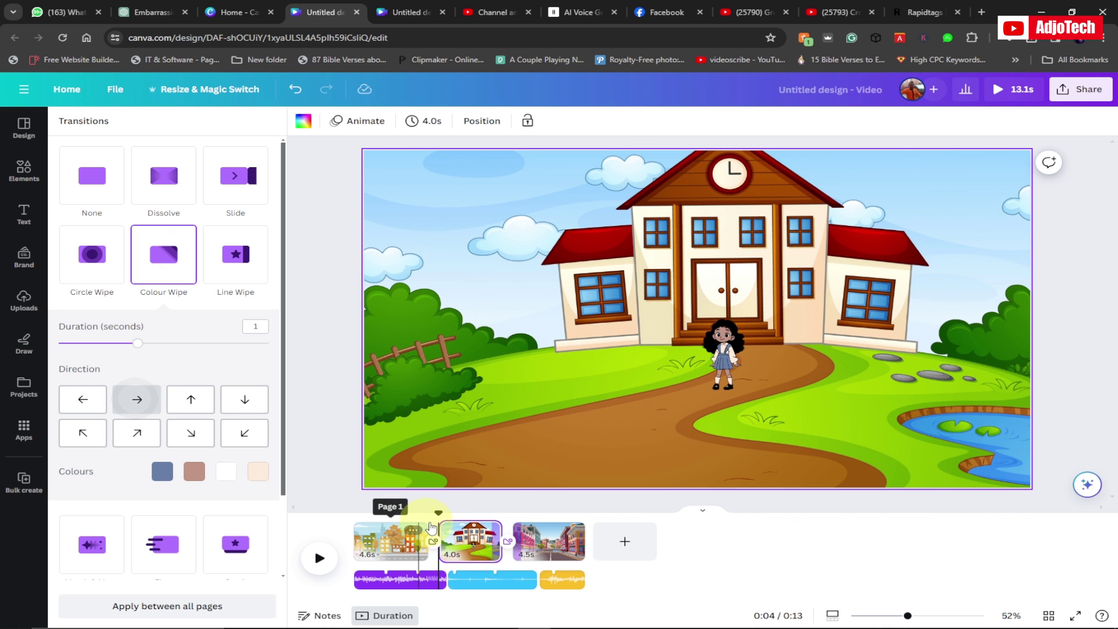
# Step: Play back the video to check the transitions, pause it near the end and return the playhead to the start
pyautogui.click(319, 558)
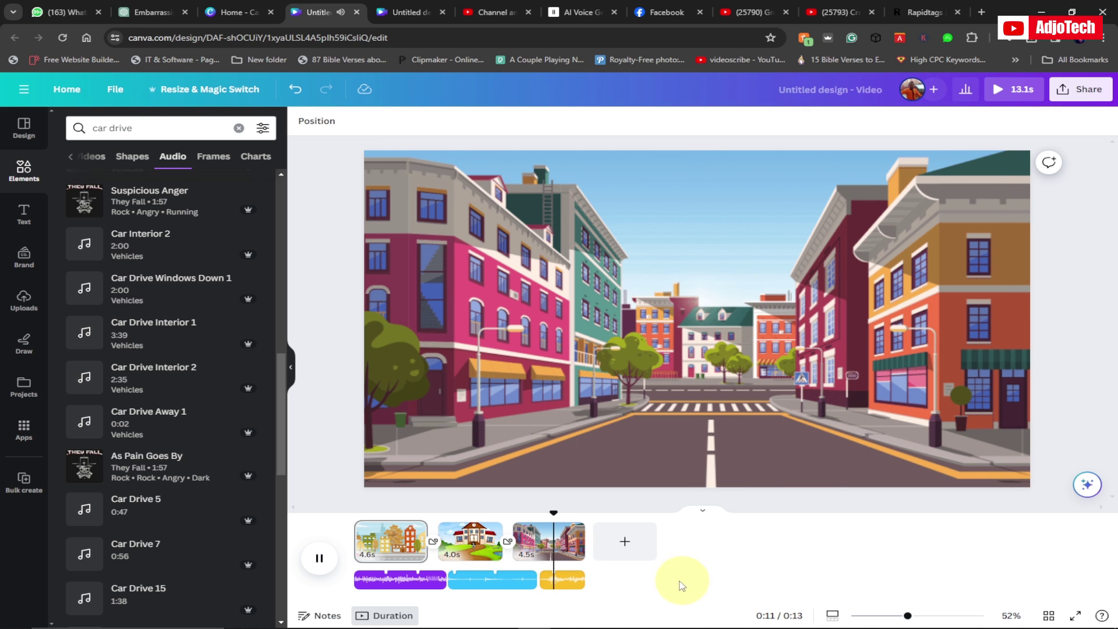
pyautogui.click(349, 558)
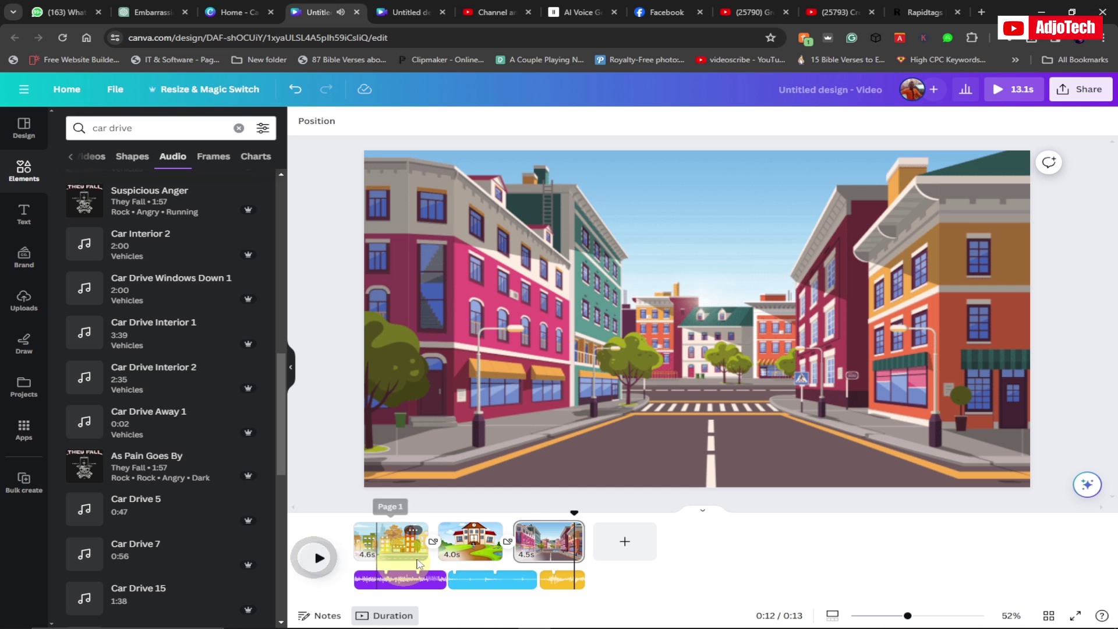
pyautogui.click(574, 531)
pyautogui.moveTo(573, 514); pyautogui.dragTo(331, 522)
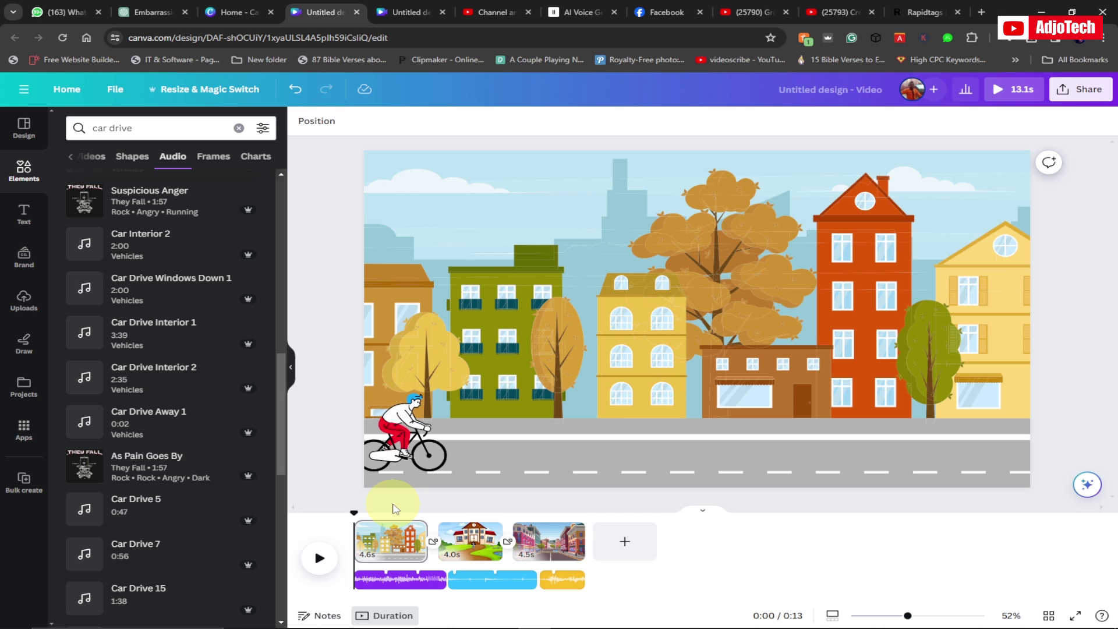
# Step: Download all three pages as an MP4 video in 1080p (HD) quality
pyautogui.click(1082, 92)
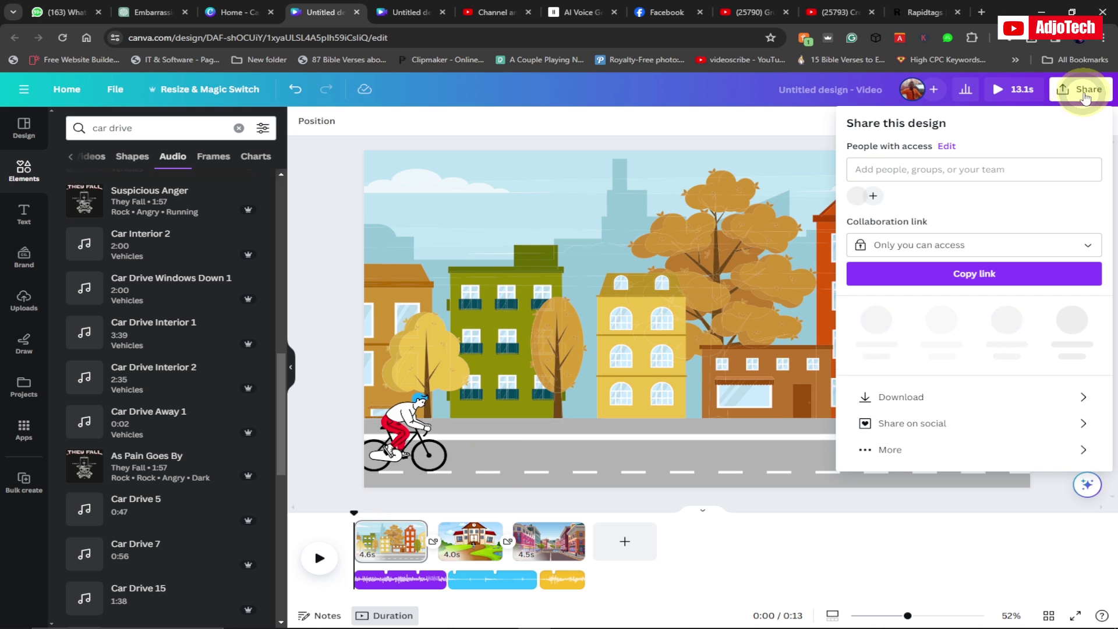
pyautogui.click(928, 397)
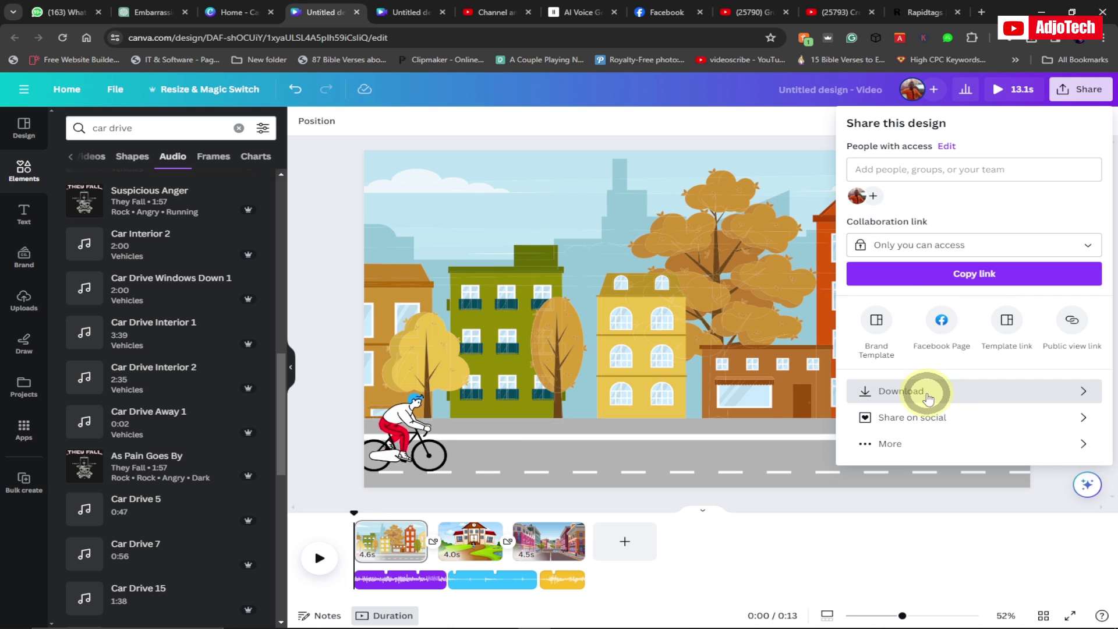
pyautogui.click(966, 366)
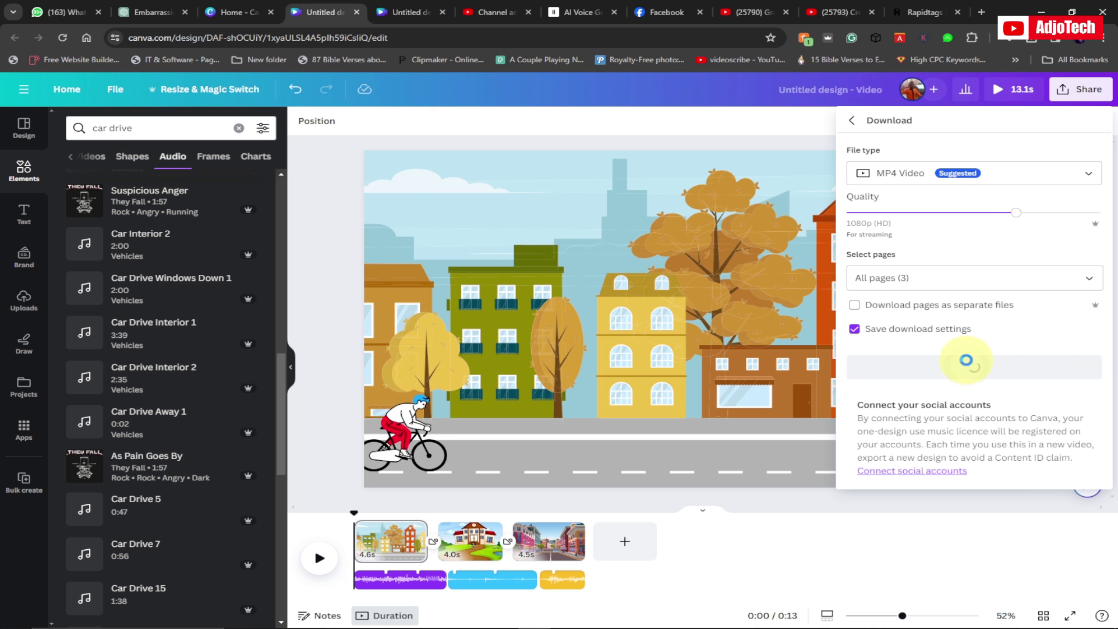